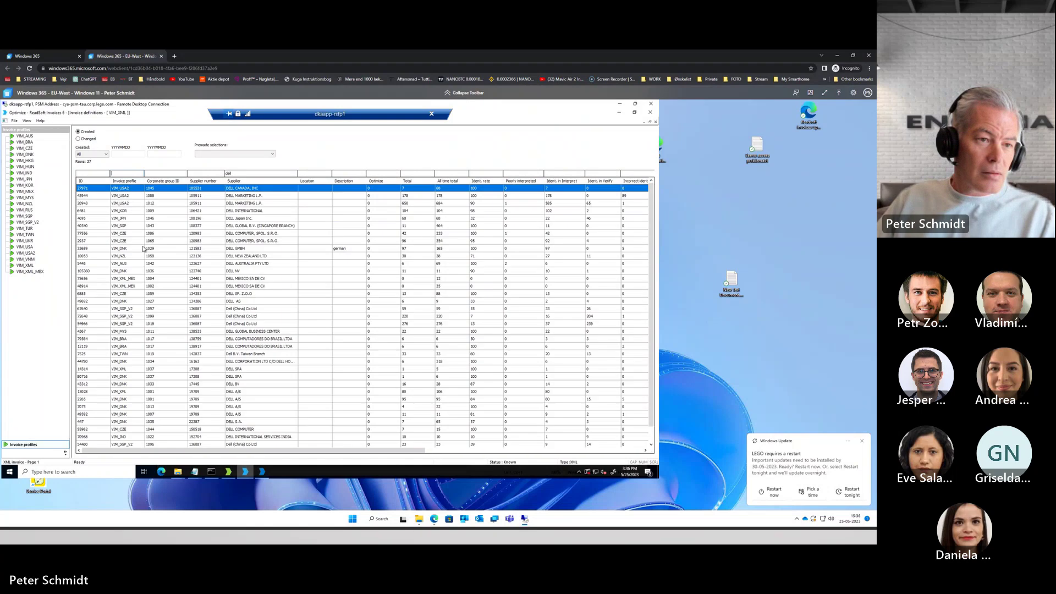
Open the DELL MARKETING L.P. invoice definition of profile VIM_USA2 for viewing and close it again.
double_click(132, 205)
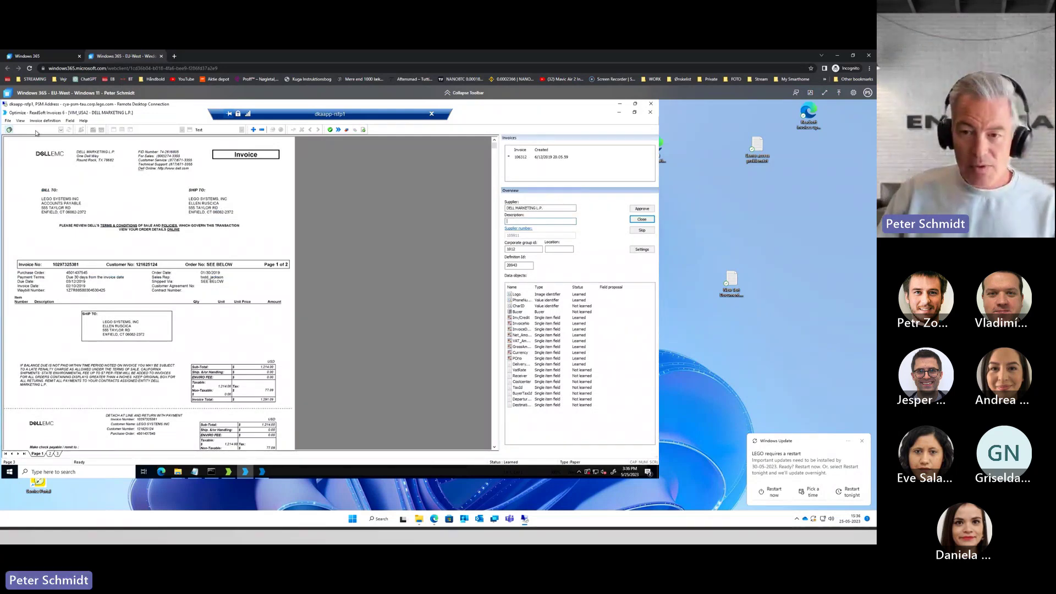
left_click(641, 219)
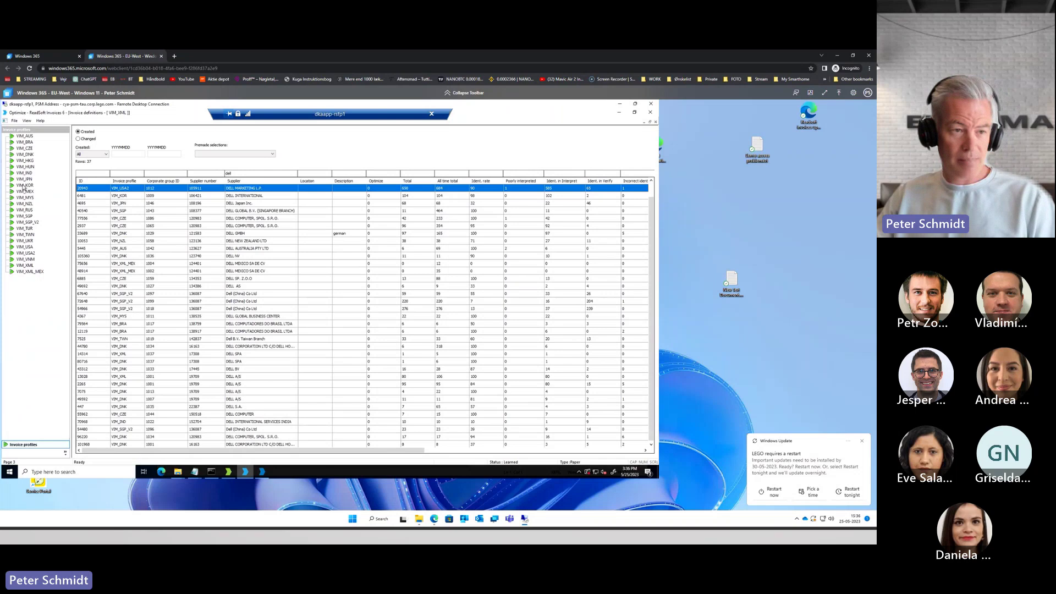
Open the invoice definitions list from the VIM_USA2 profile and clear its invoice profile filter to list all profiles.
left_click(20, 253)
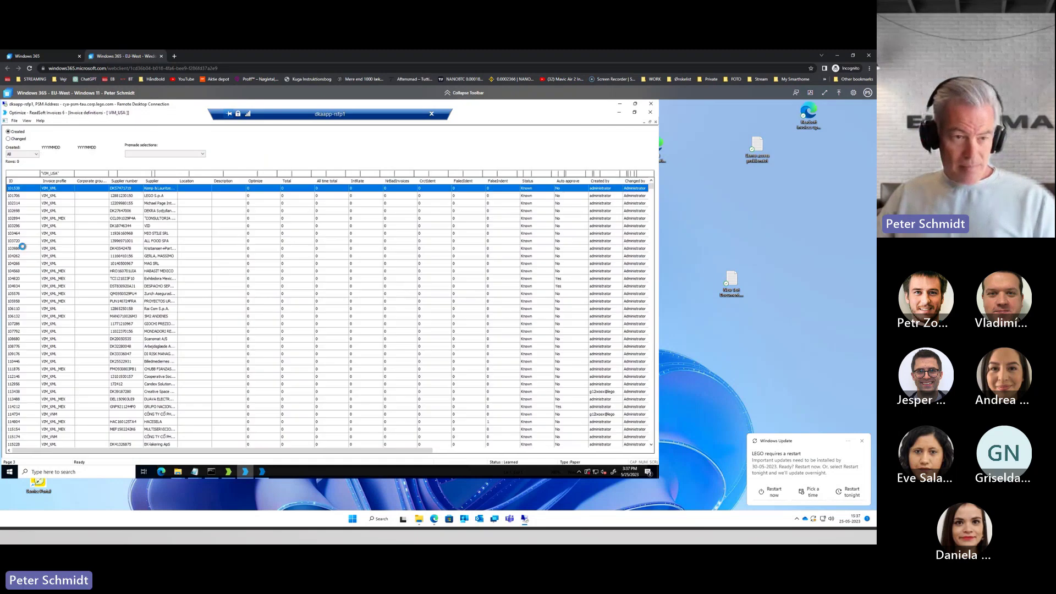
left_click(63, 175)
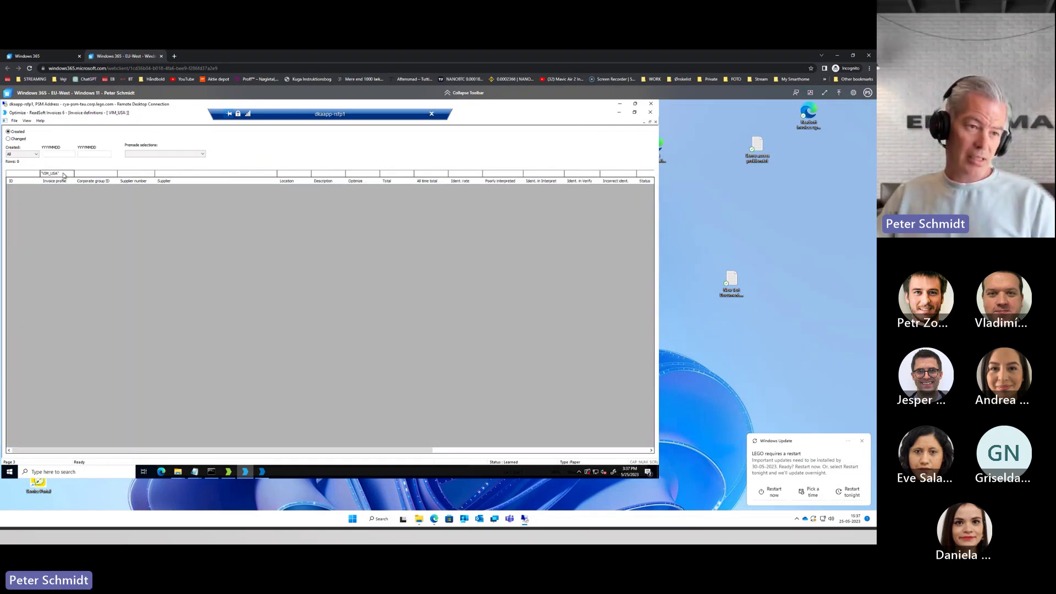
double_click(63, 175)
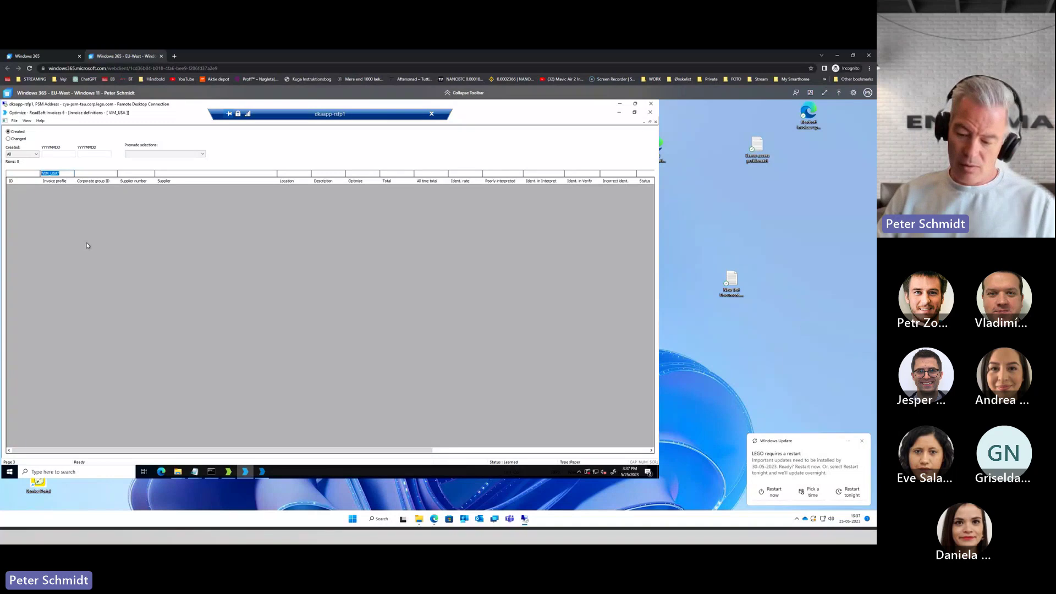
key("Delete")
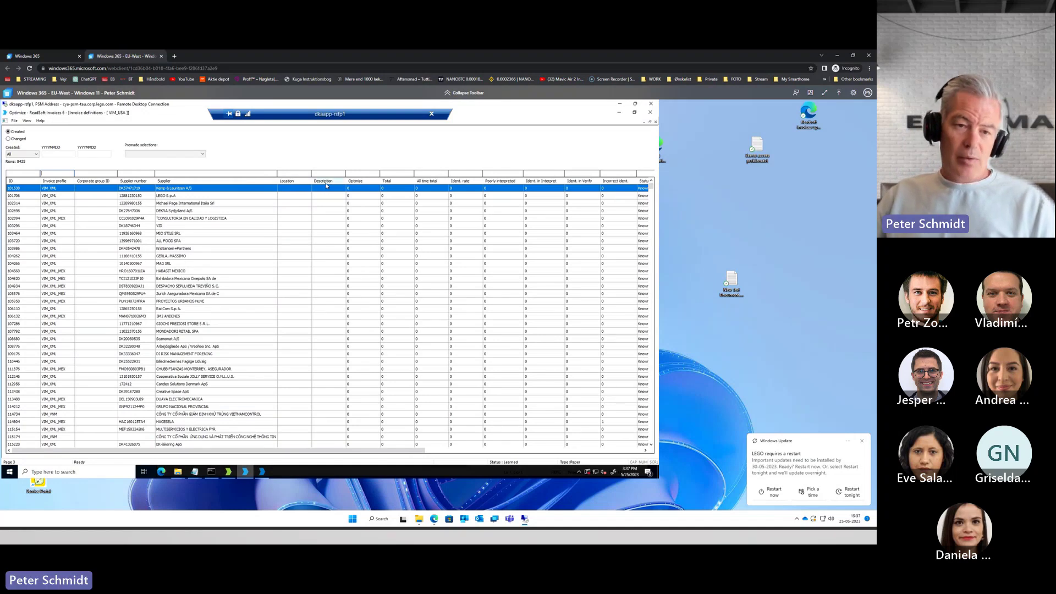
Sort the invoice definitions by Description in descending order and examine the descriptions in use.
left_click(328, 227)
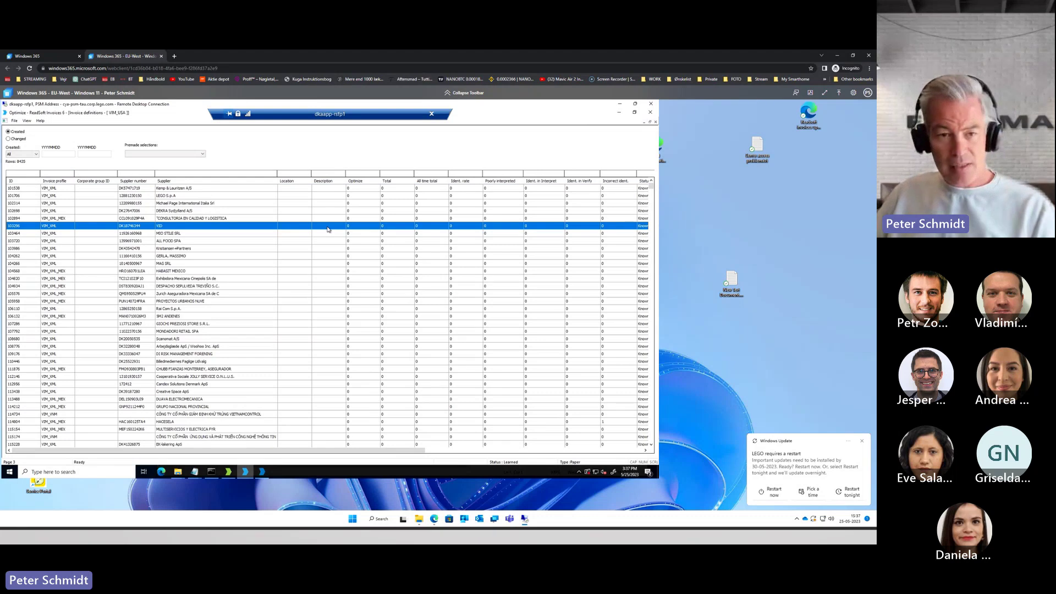
left_click(334, 182)
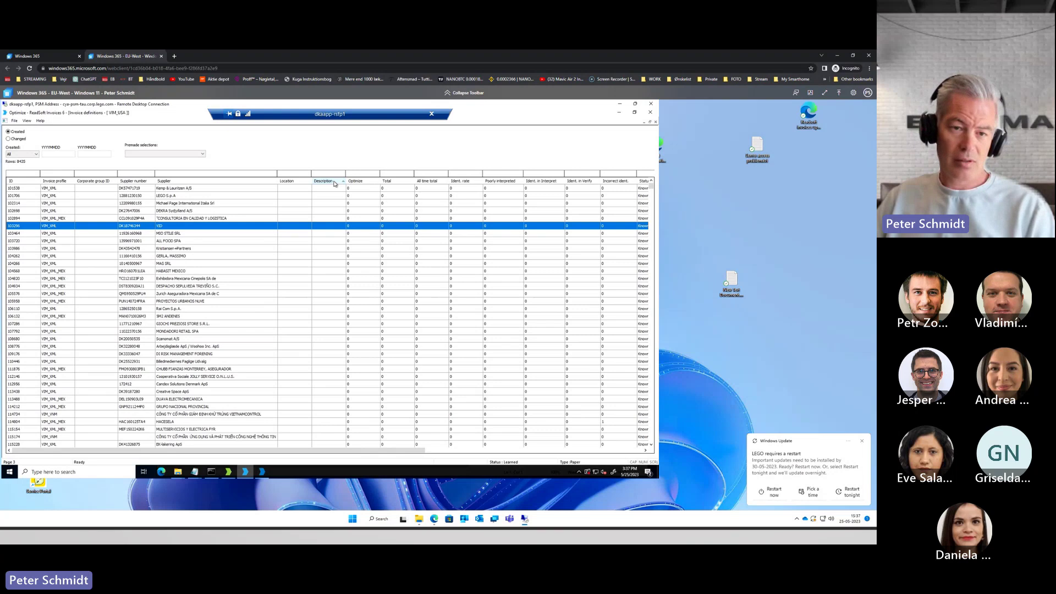
left_click(333, 183)
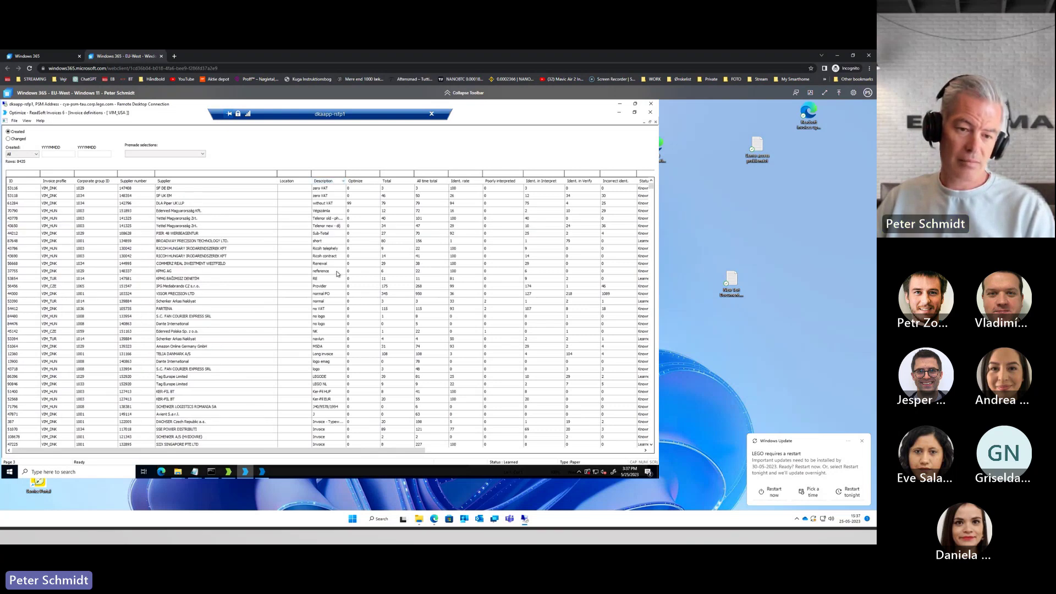
scroll(335, 282, "down", 2)
scroll(334, 287, "up", 1)
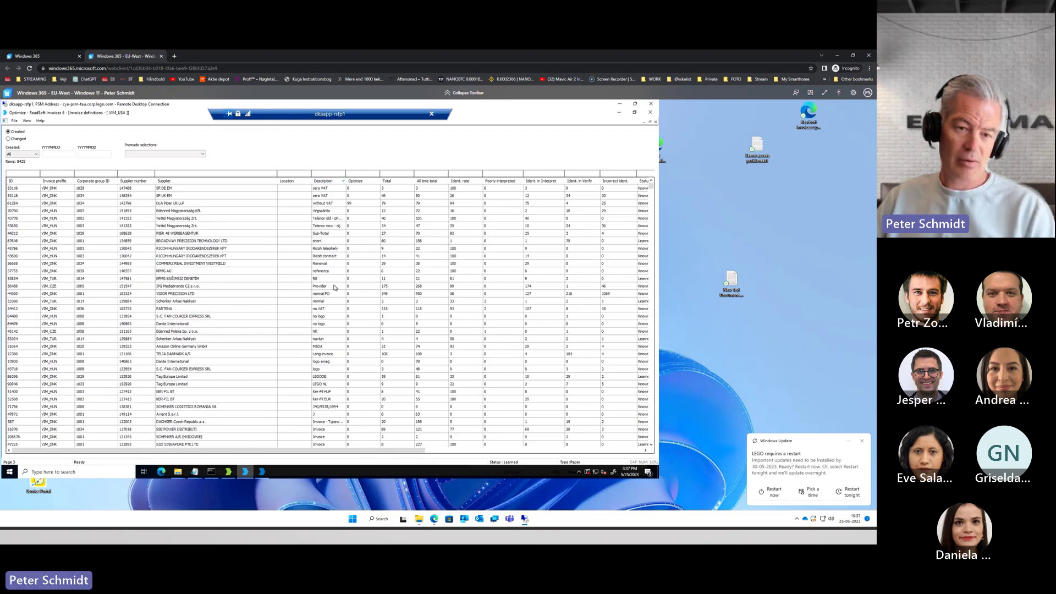
scroll(334, 287, "up", 3)
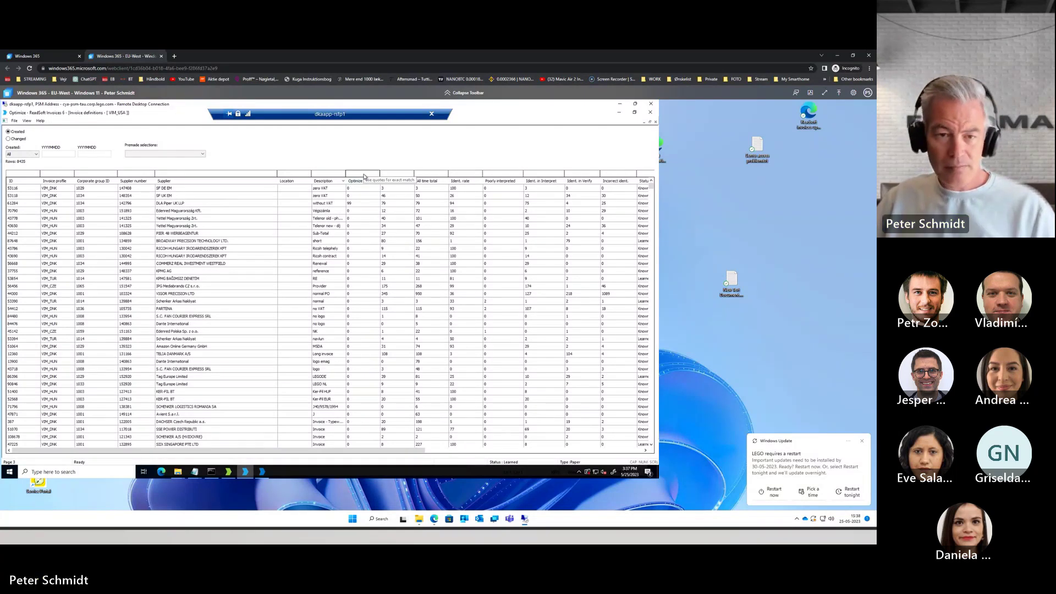
Filter the invoice definitions to those with an Optimize value of 99.
left_click(355, 204)
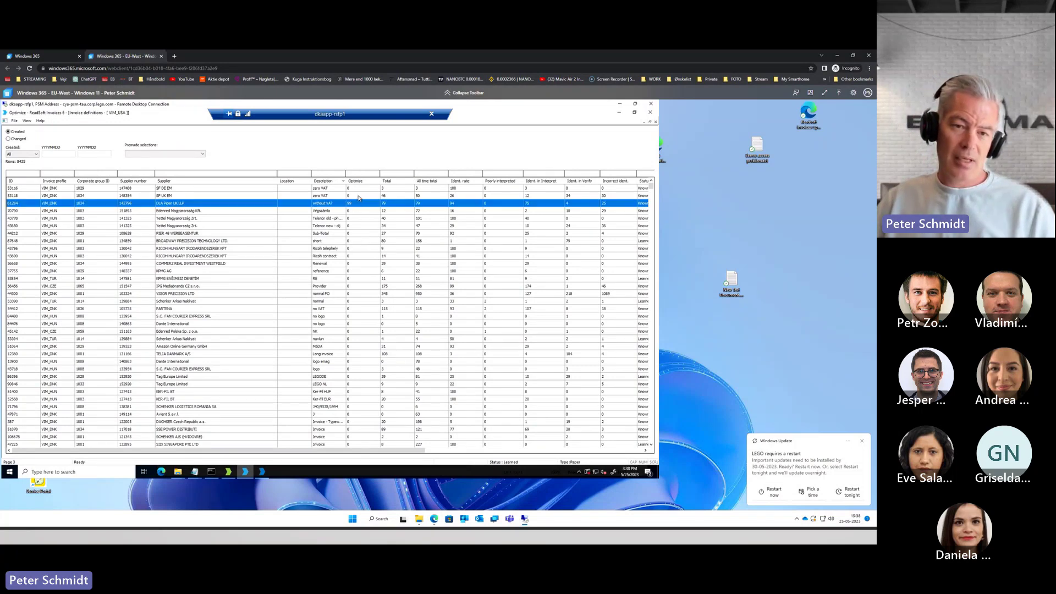
left_click(357, 174)
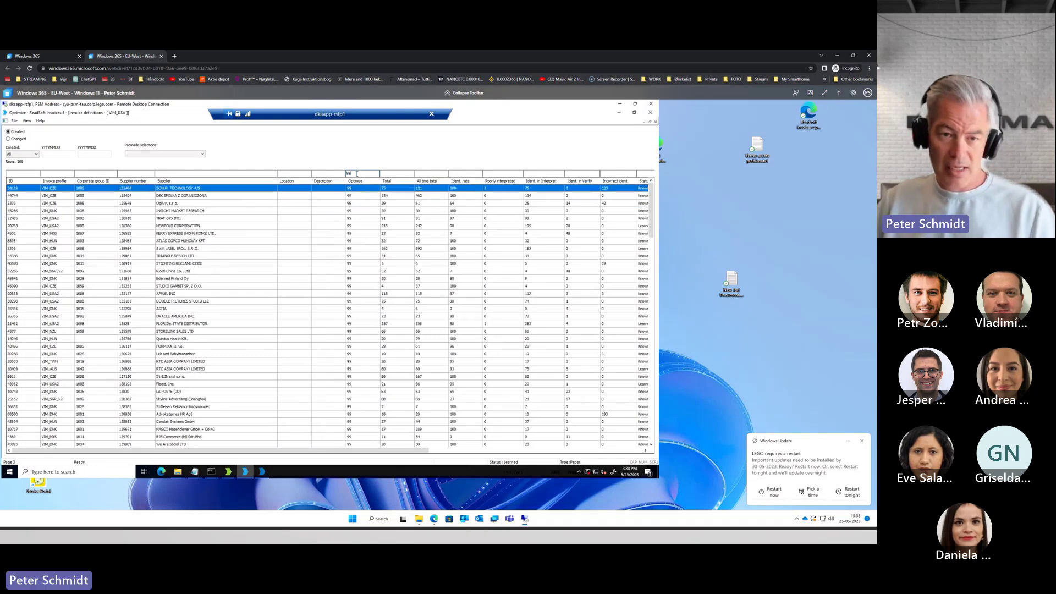
type("99")
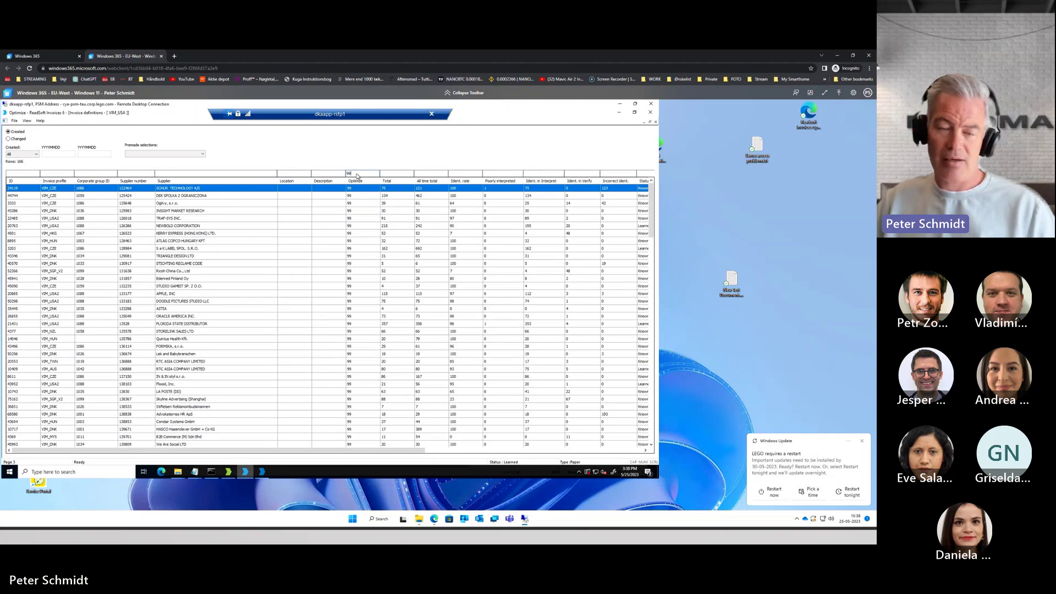
Examine the identification statistics of the filtered definitions and sort them by incorrect identifications, highest first.
left_click(360, 257)
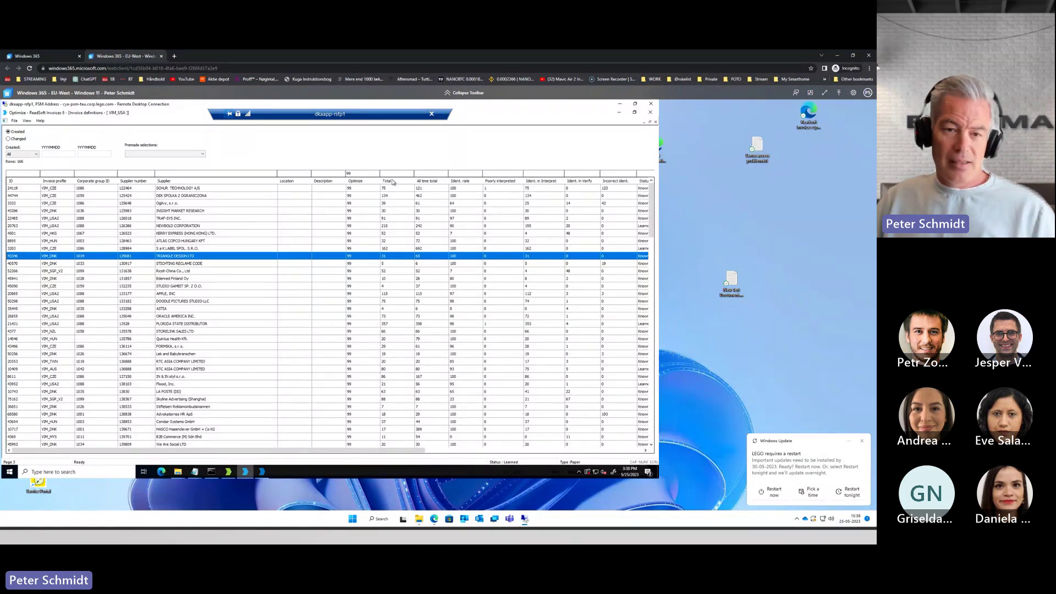
key("Up")
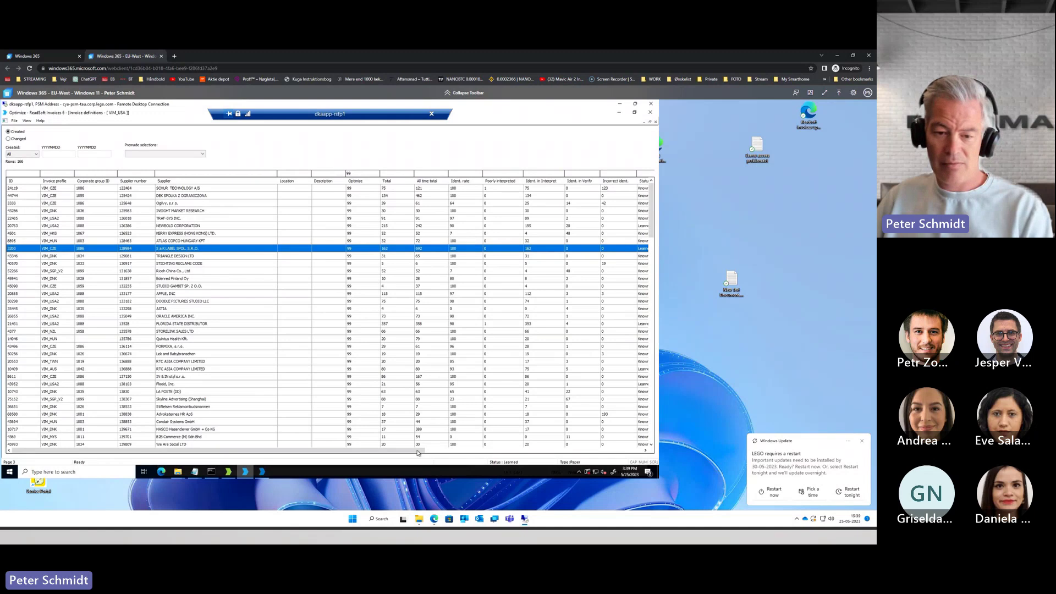
left_click_drag(418, 453, 550, 455)
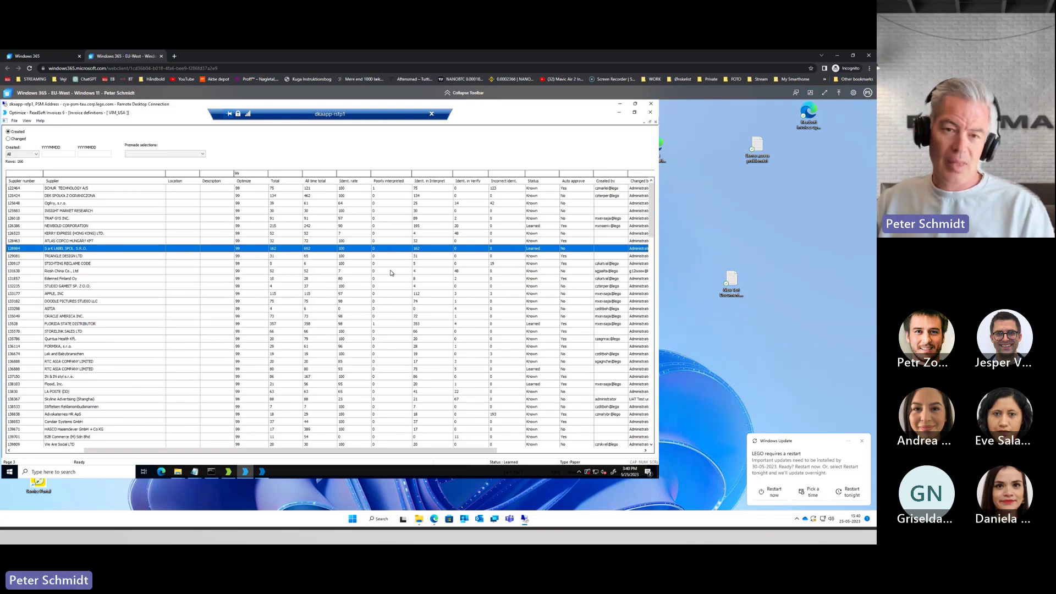
left_click(420, 220)
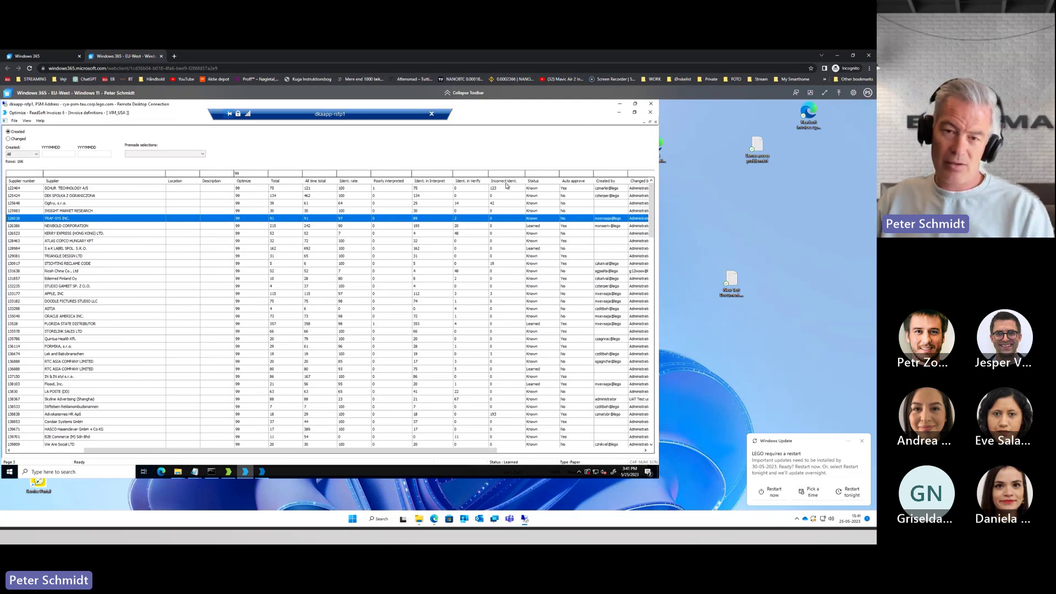
left_click(498, 211)
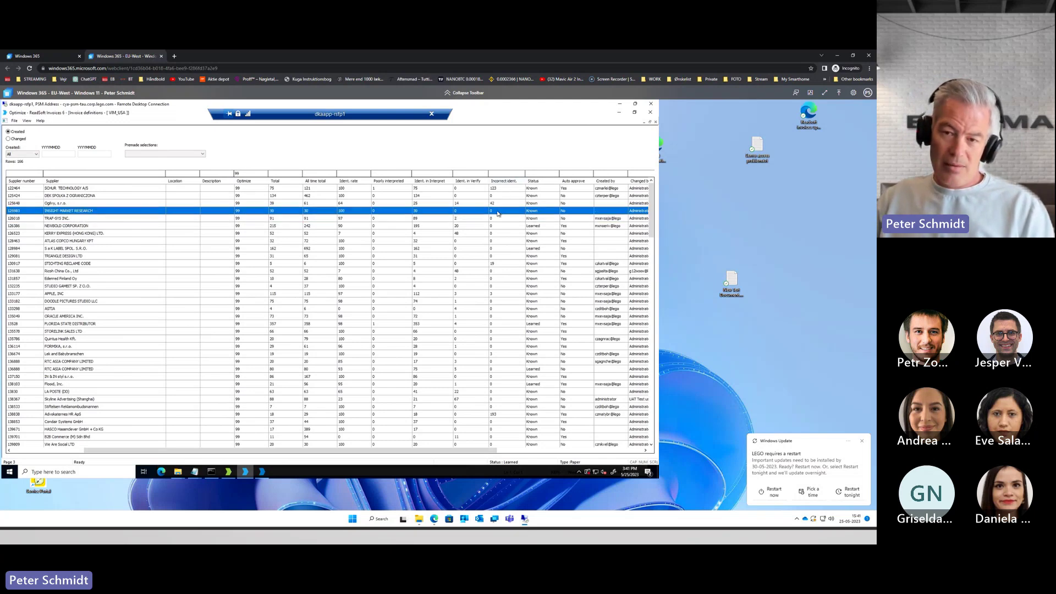
left_click(503, 181)
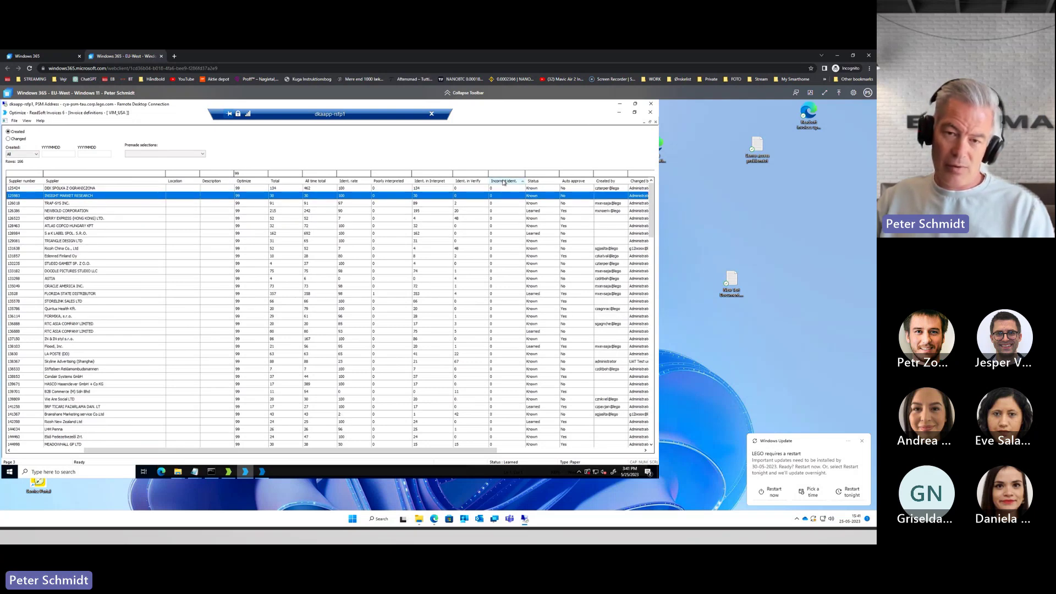
left_click(503, 181)
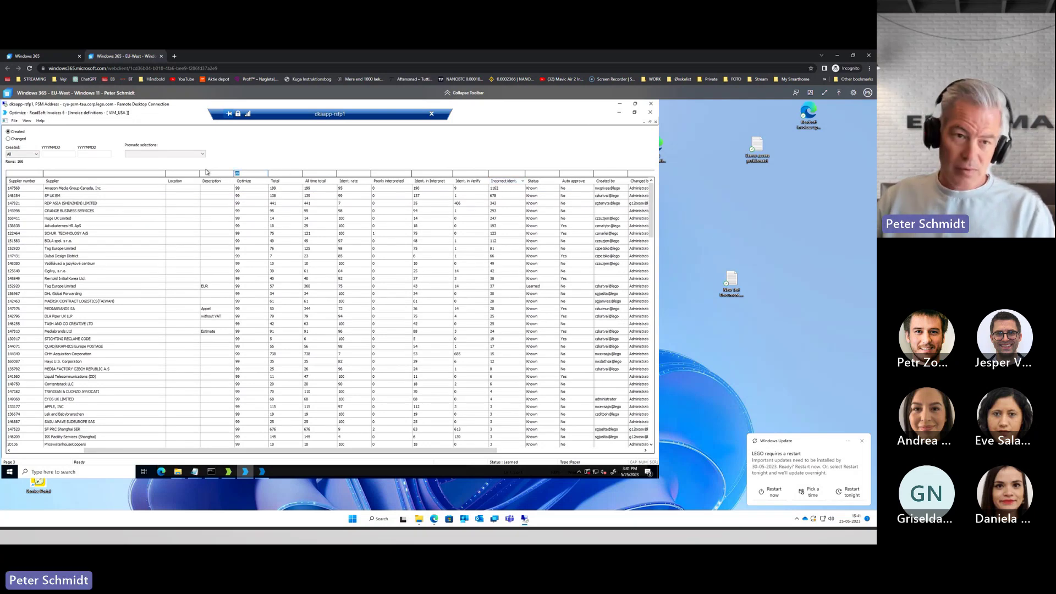
Clear the Optimize filter, sort all definitions by incorrect identifications, highest first, and select the OFFICE DEPOT definition.
key("BackSpace")
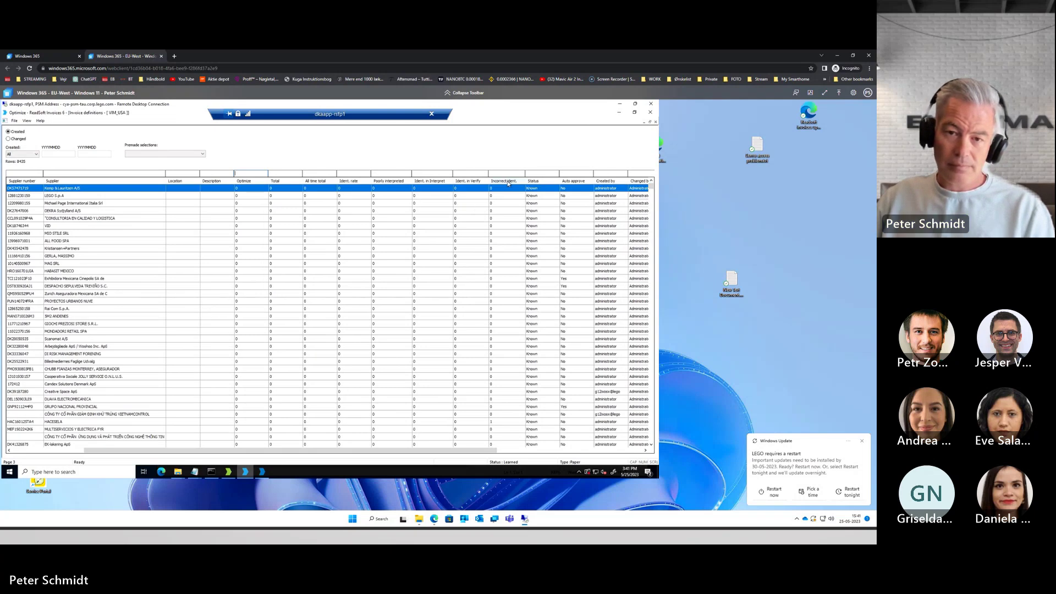
left_click(510, 183)
left_click(510, 182)
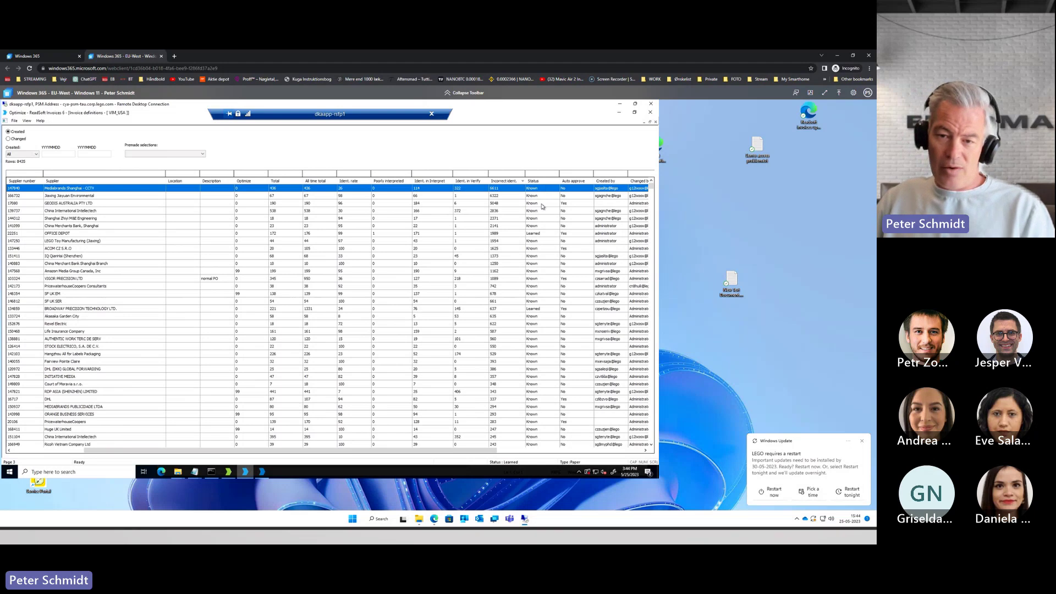
left_click(539, 234)
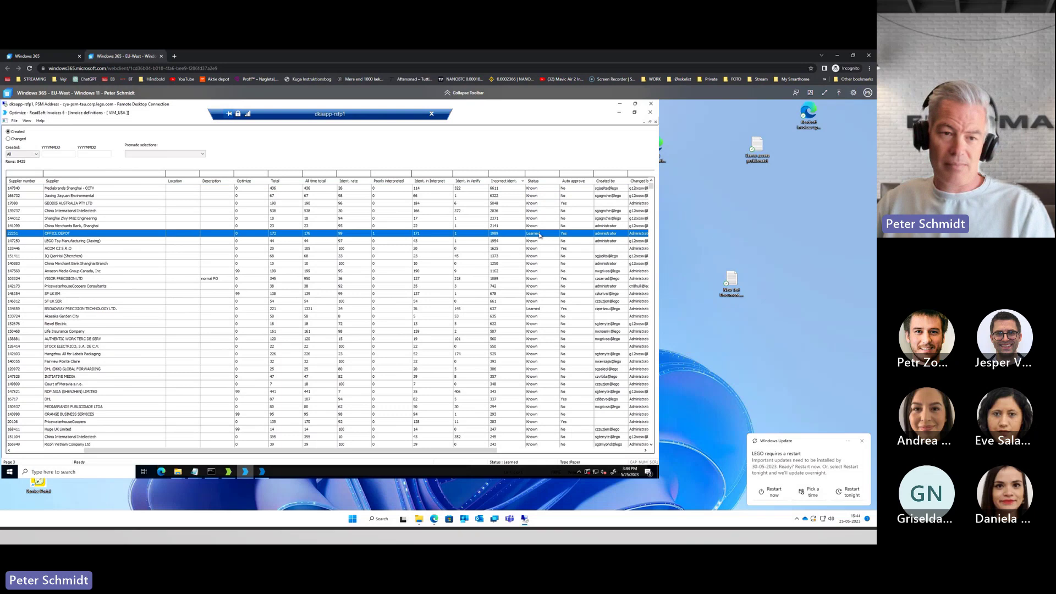
Switch to ReadSoft Invoices Manager and view the clean-up settings of the DefCleanup maintenance plan, leaving them unsaved.
left_click(262, 472)
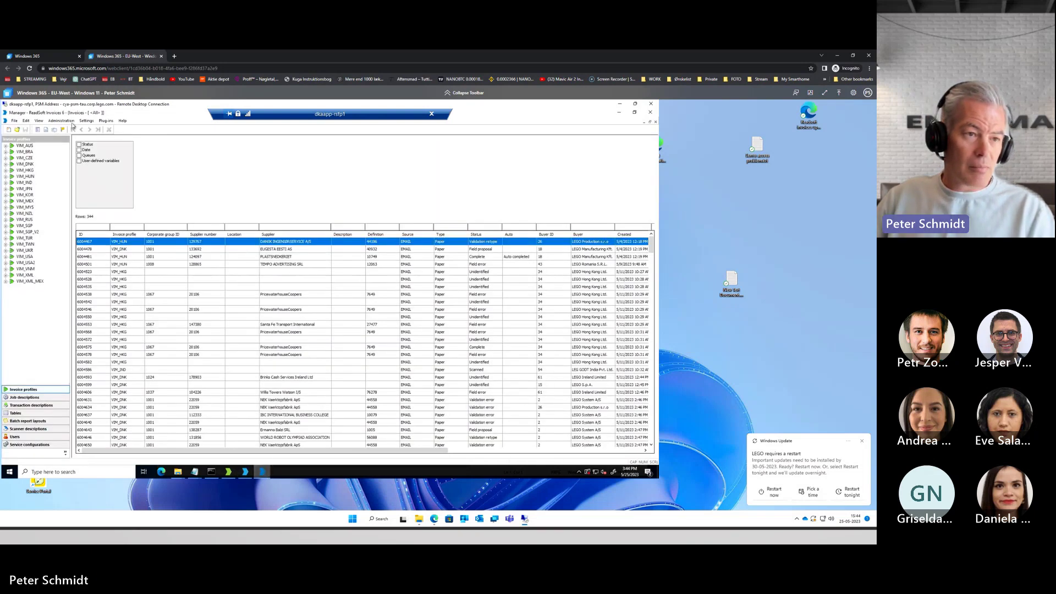
left_click(72, 123)
left_click(74, 145)
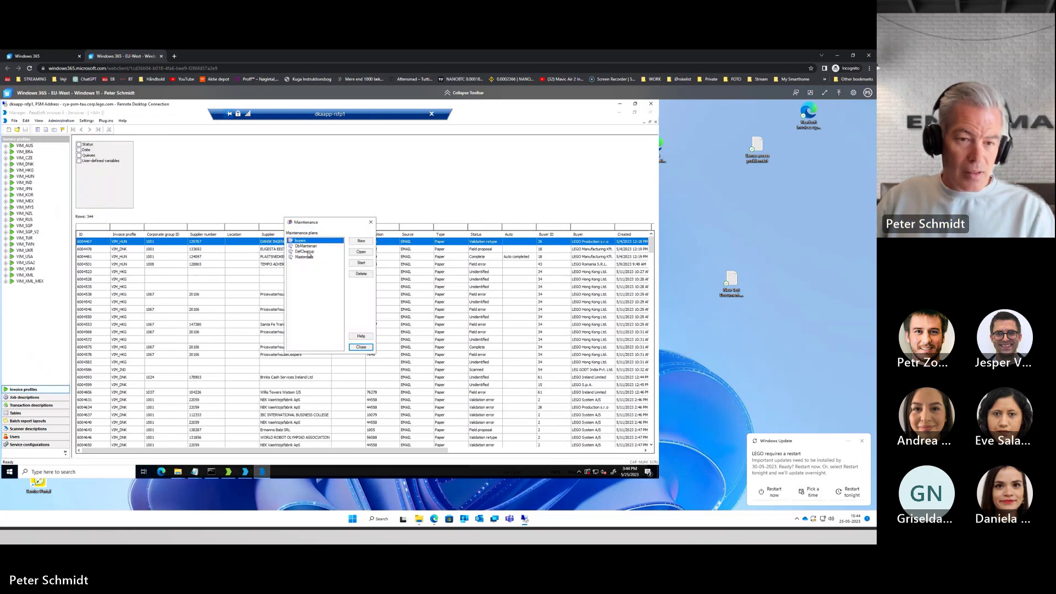
left_click(320, 251)
left_click(361, 254)
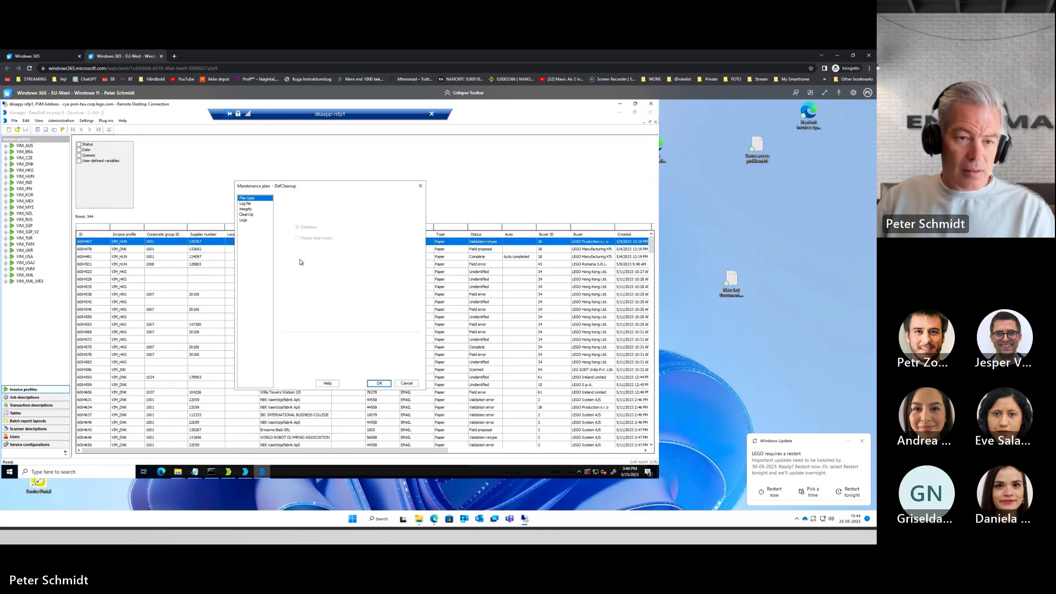
left_click(245, 214)
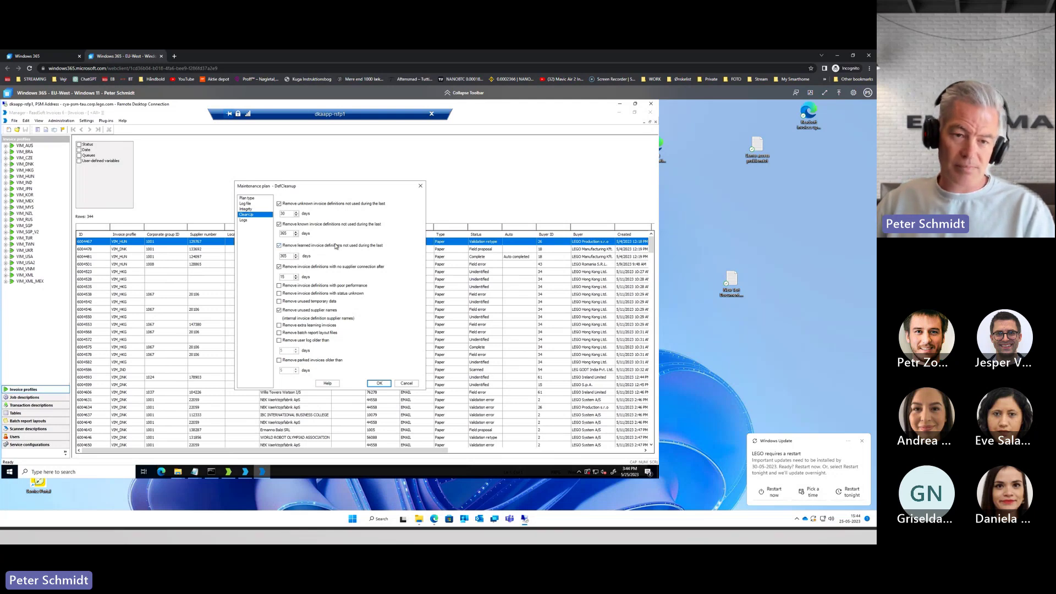
left_click(411, 384)
Switch back to Optimize and sort the invoice definitions by Auto approve with the Yes entries first.
left_click(246, 472)
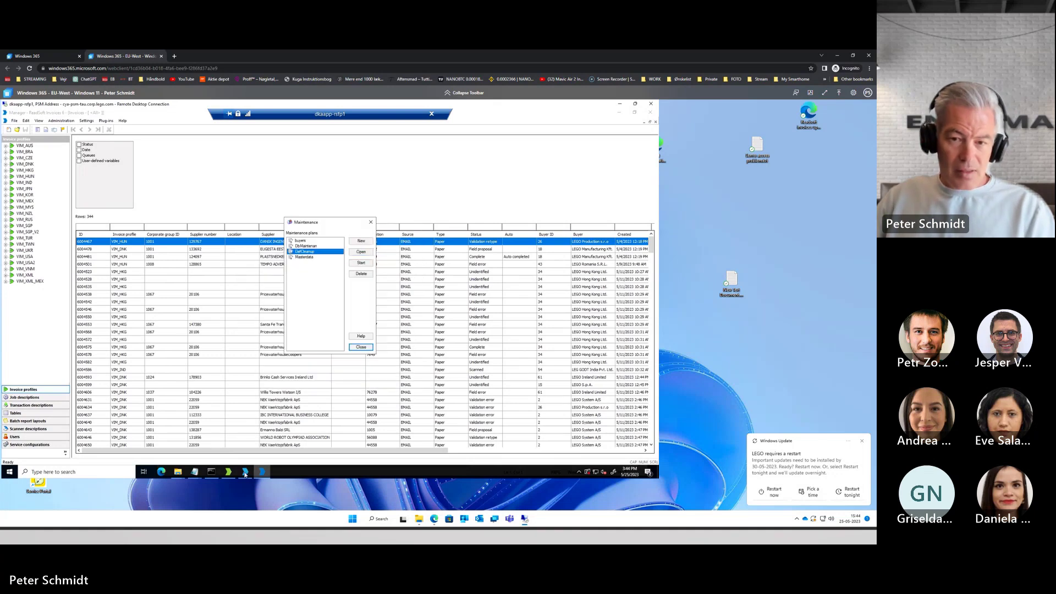
left_click_drag(483, 454, 507, 455)
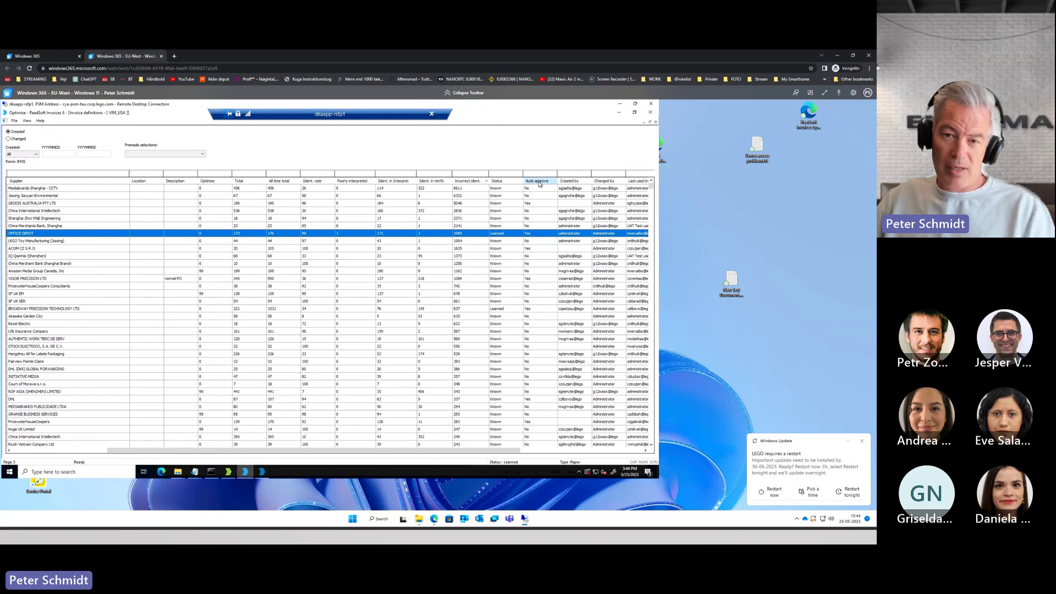
left_click(540, 182)
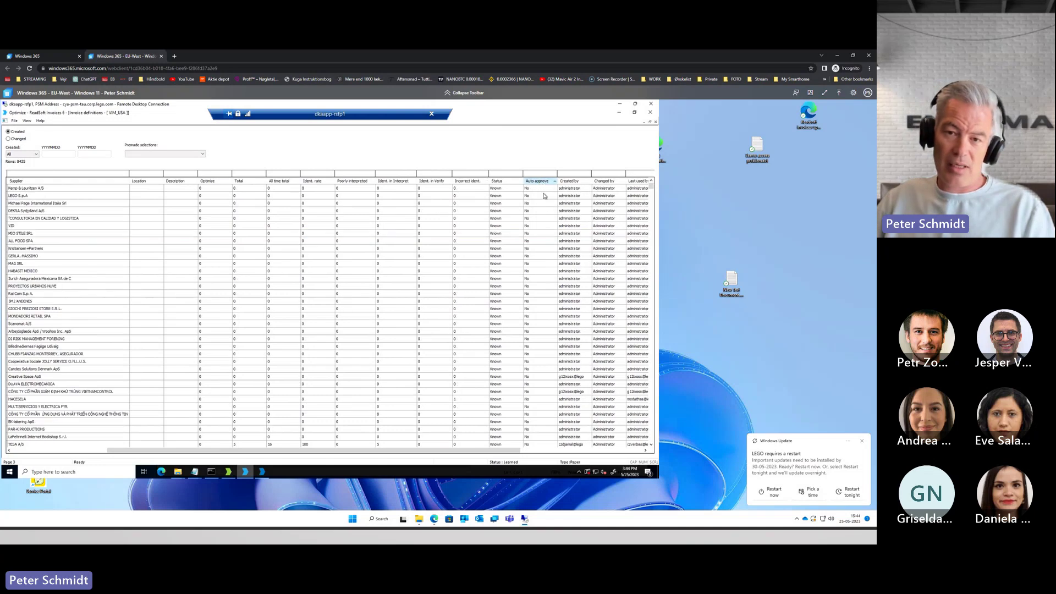
left_click(532, 249)
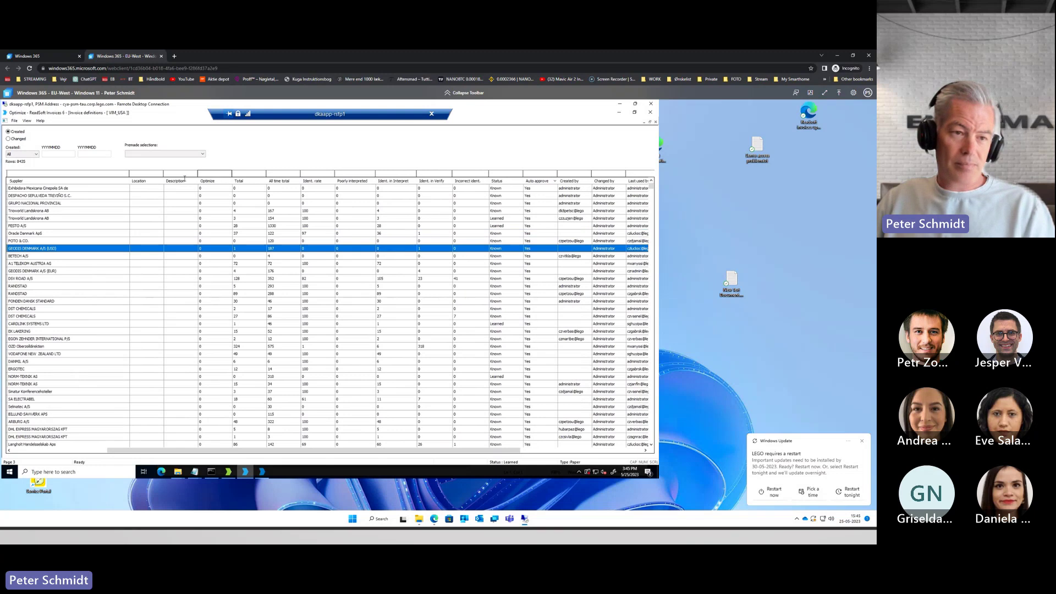
Filter the invoice definitions to corporate group ID 1001.
left_click_drag(108, 450, 38, 451)
left_click(66, 175)
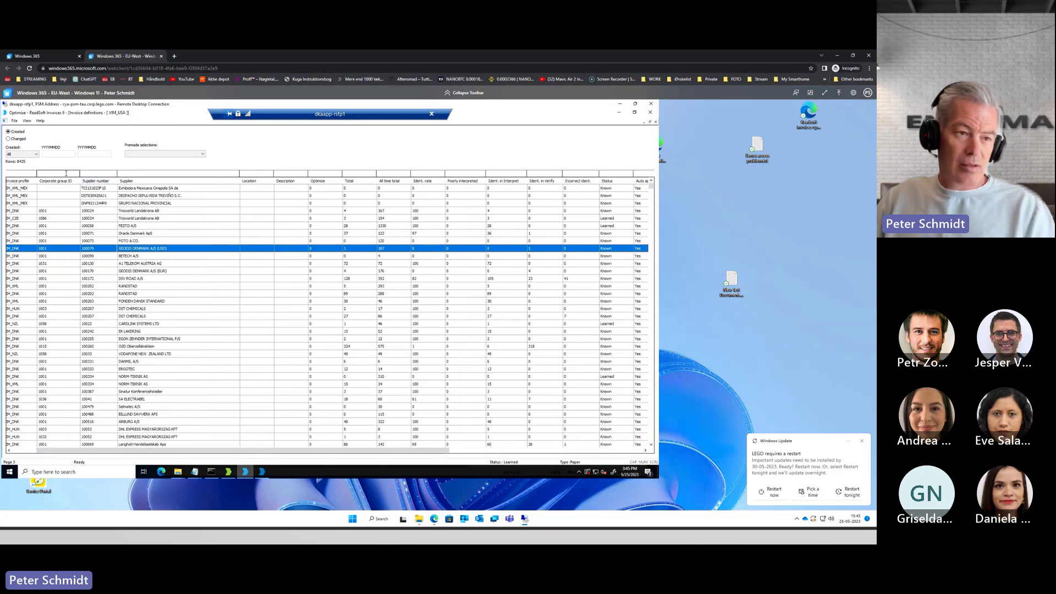
type("1001")
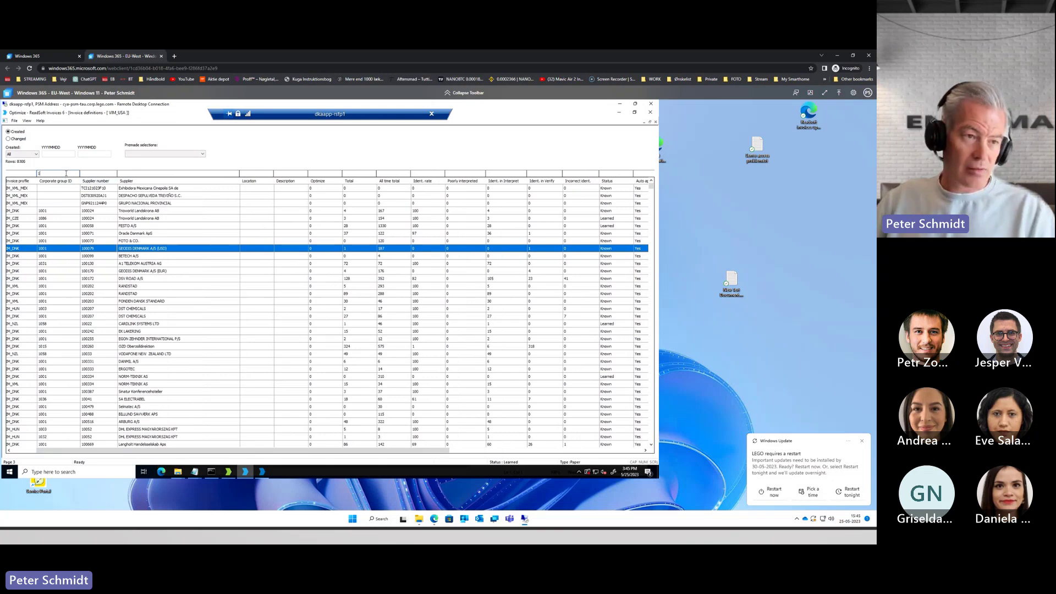
key("Return")
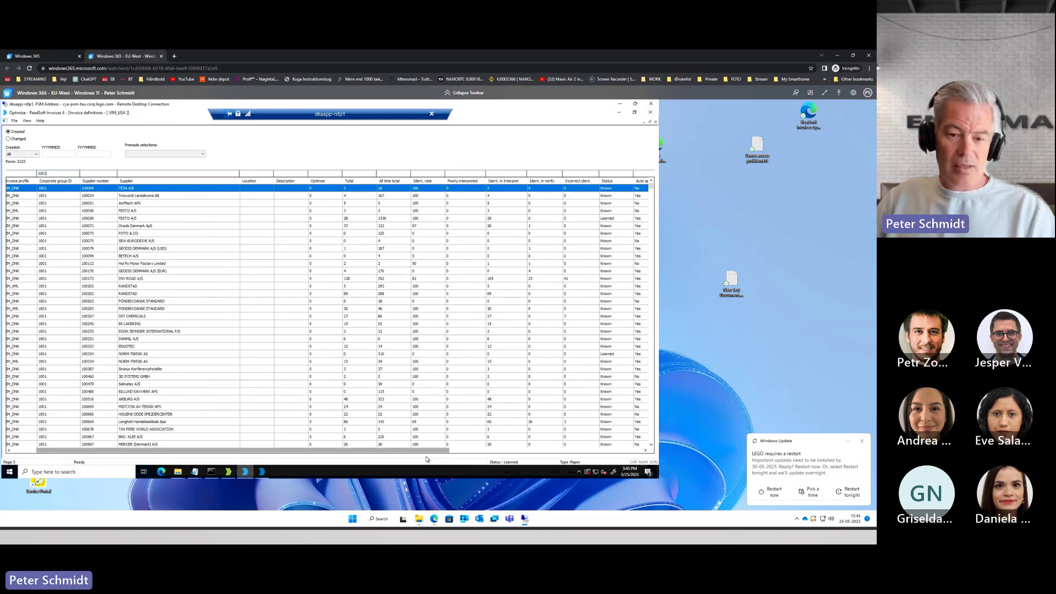
Sort the invoice definitions by Auto approve with the No entries first and filter that column to "no".
left_click_drag(452, 451, 458, 456)
left_click(504, 451)
left_click(503, 451)
left_click(504, 451)
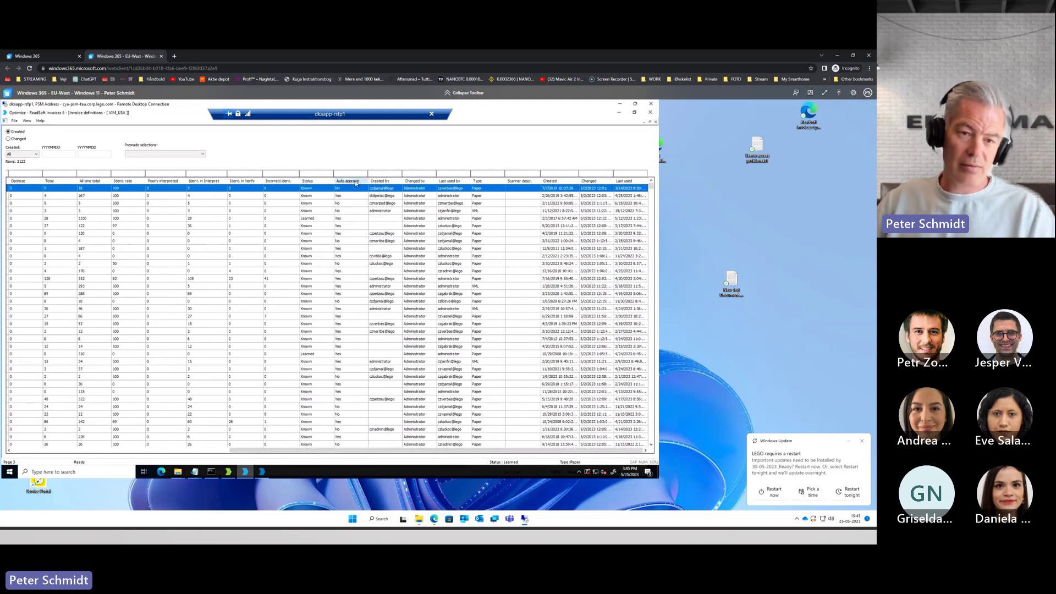
left_click(355, 182)
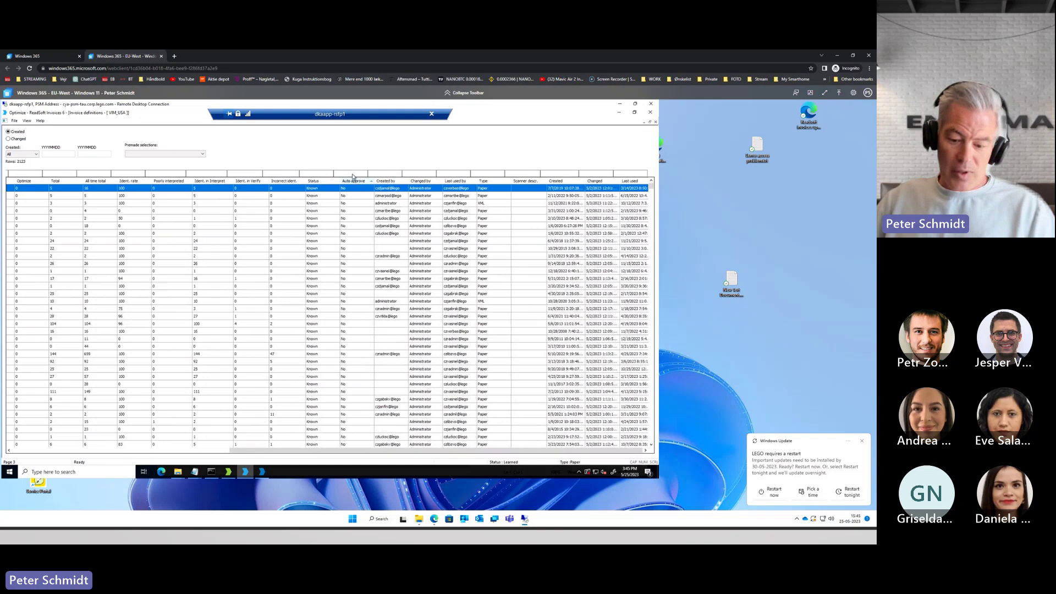
type("no")
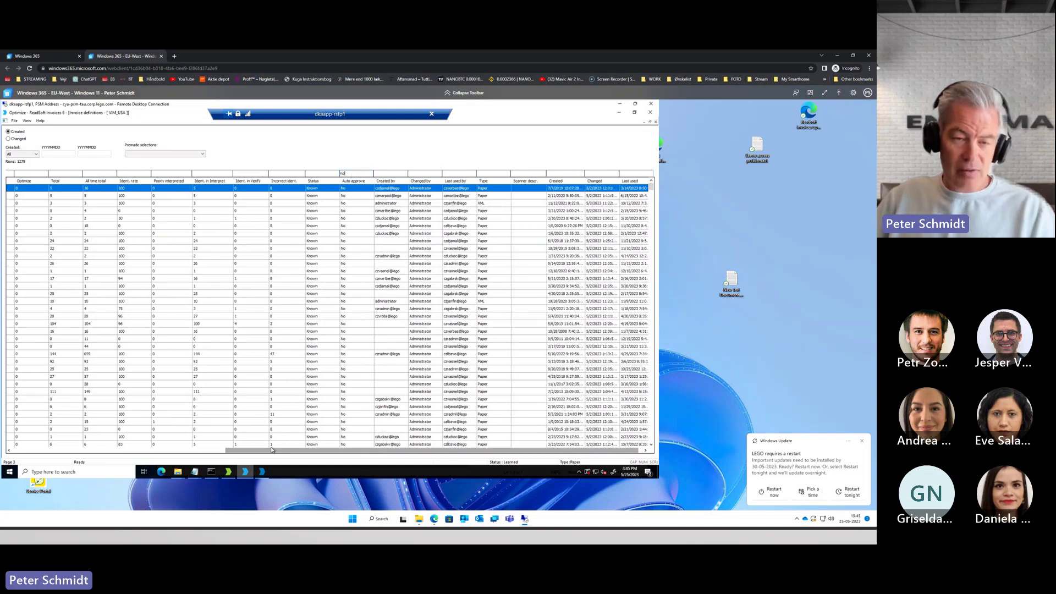
Sort the filtered definitions by All time total, highest first, select the topmost definition and review its columns.
left_click_drag(271, 450, 104, 450)
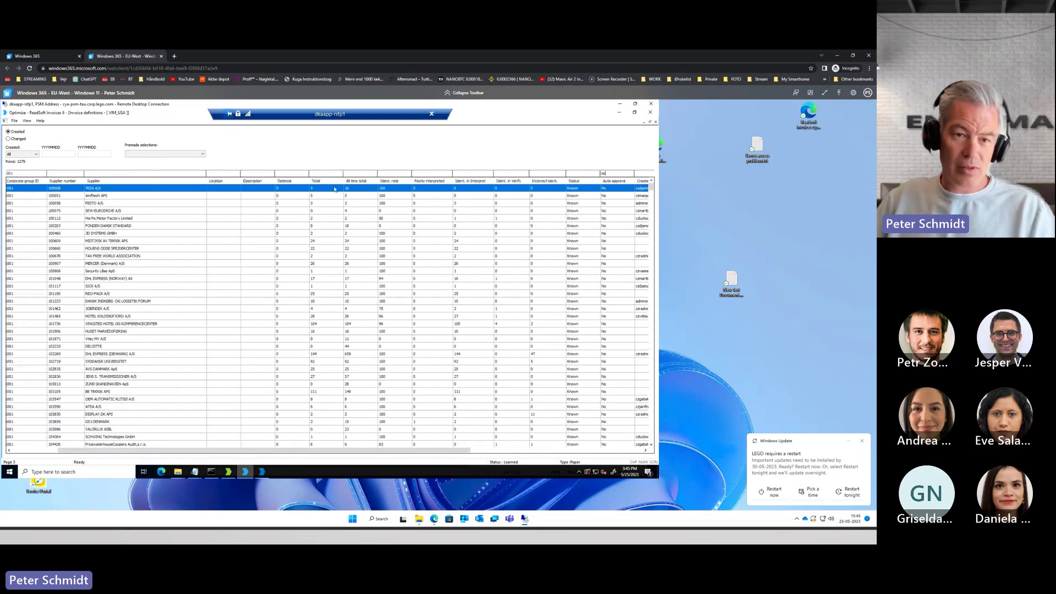
left_click(362, 181)
left_click(362, 181)
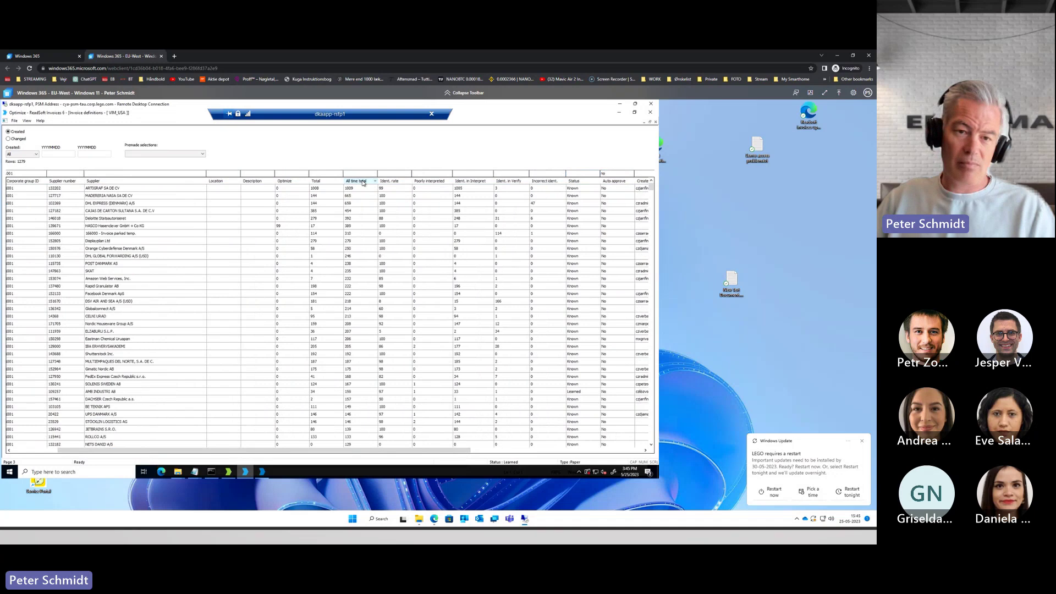
left_click(360, 189)
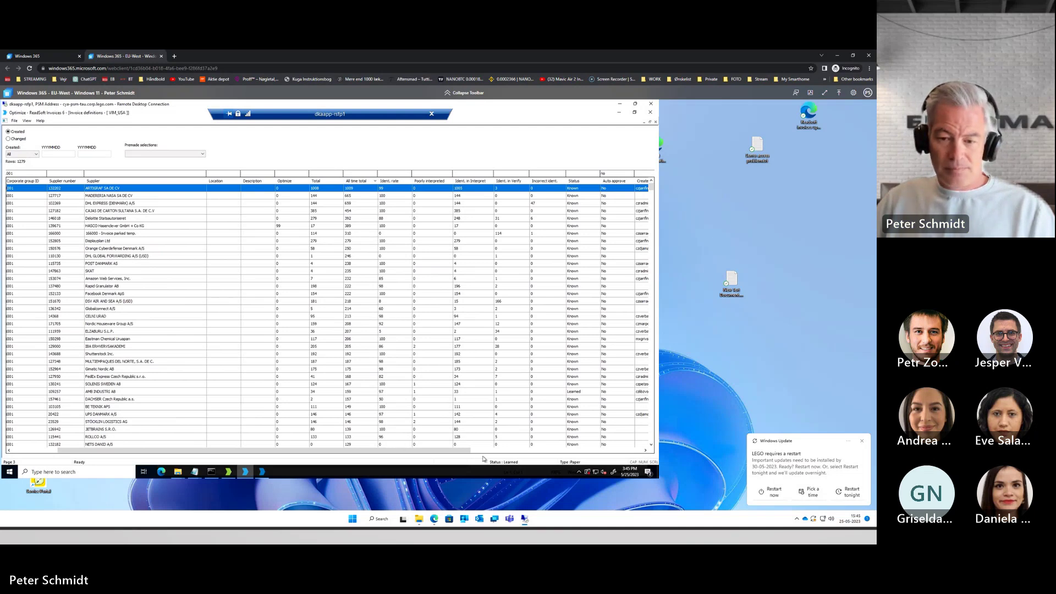
left_click_drag(467, 451, 622, 451)
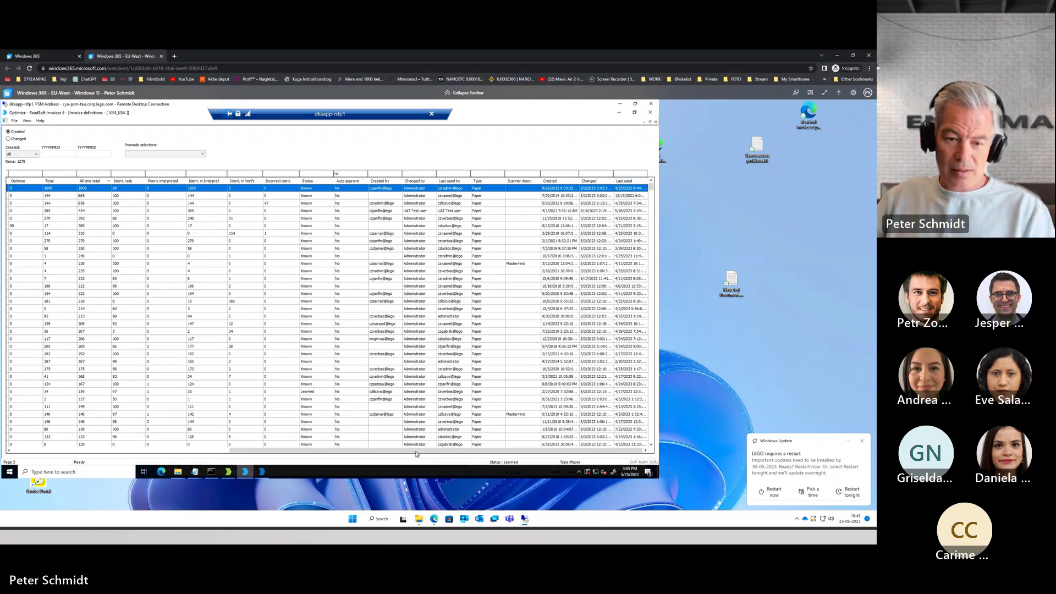
scroll(183, 442, "left", 10)
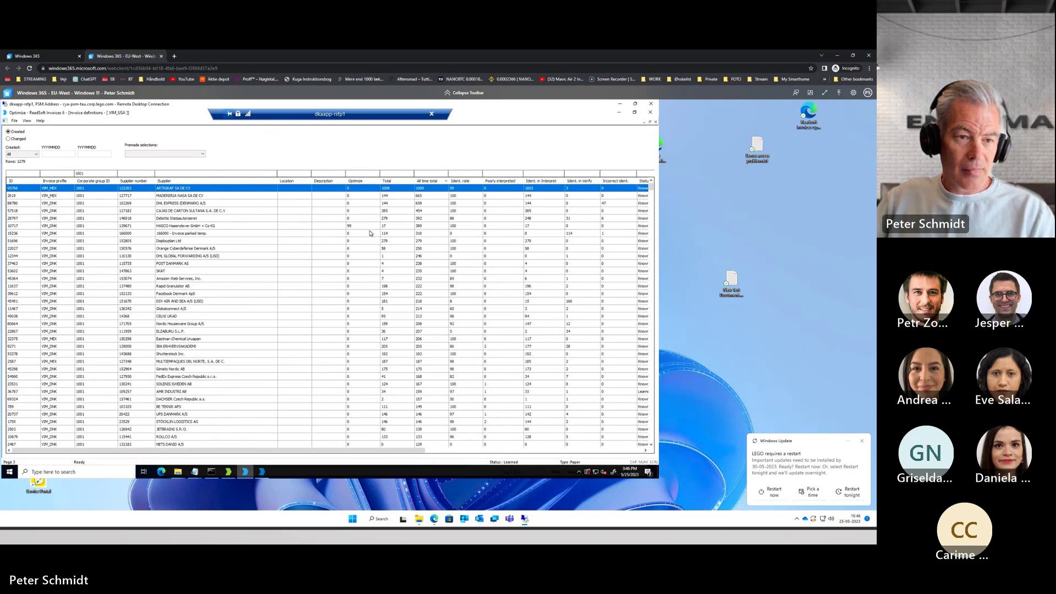
Open the Deloitte Statsautoriseret definition and examine its Logo, tax ID, Buyer and InvCredit data objects.
double_click(394, 219)
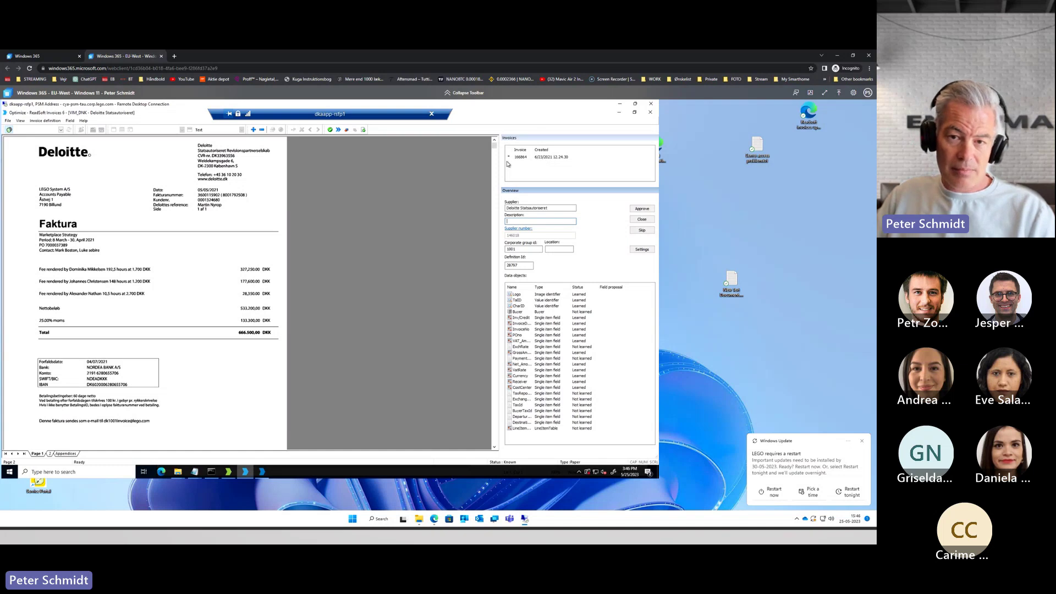
left_click(551, 166)
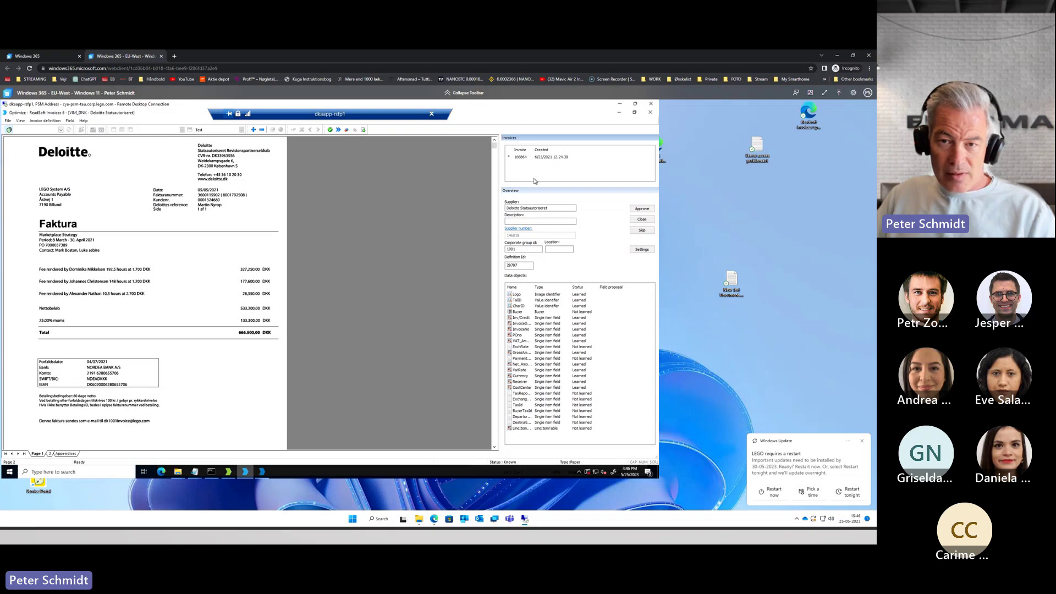
left_click(544, 208)
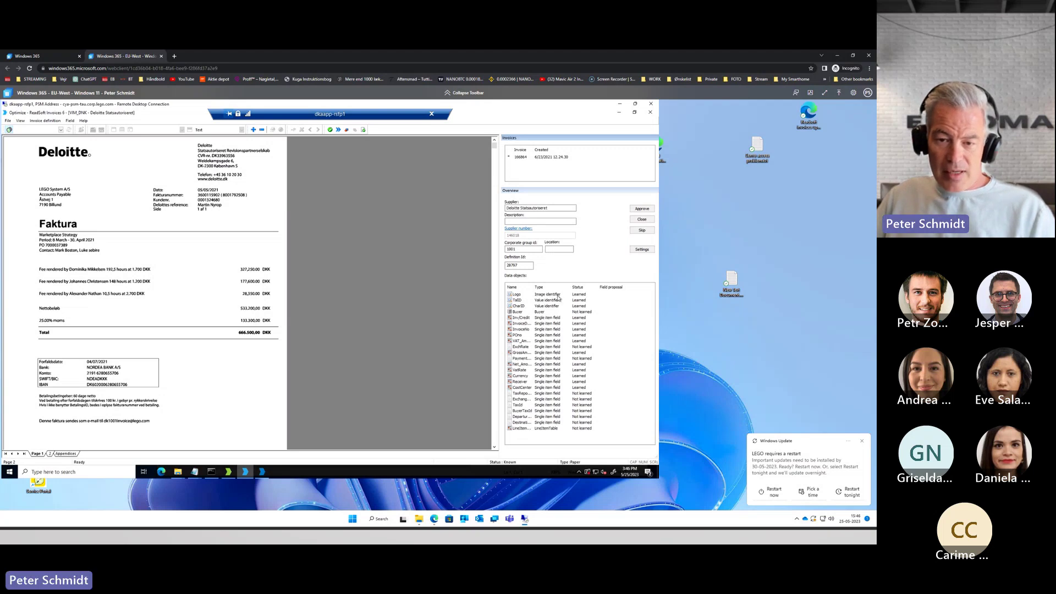
double_click(519, 297)
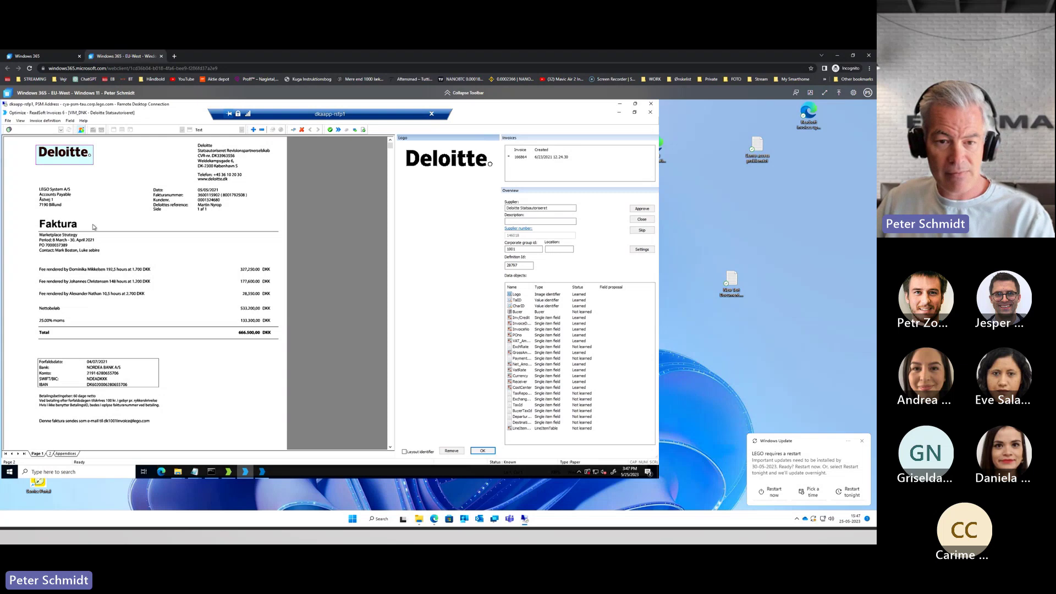
left_click(516, 301)
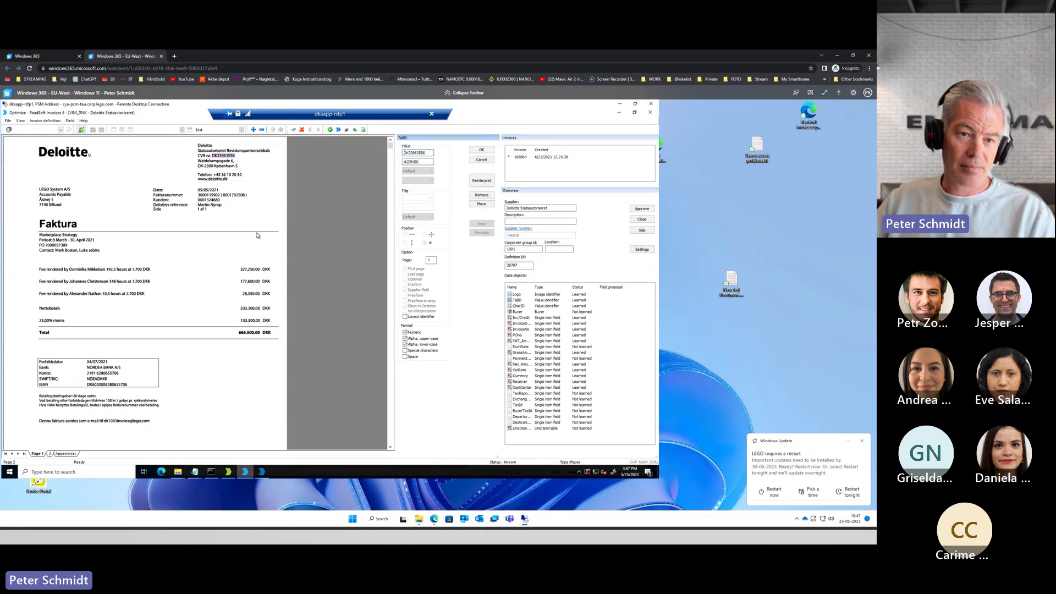
left_click(517, 312)
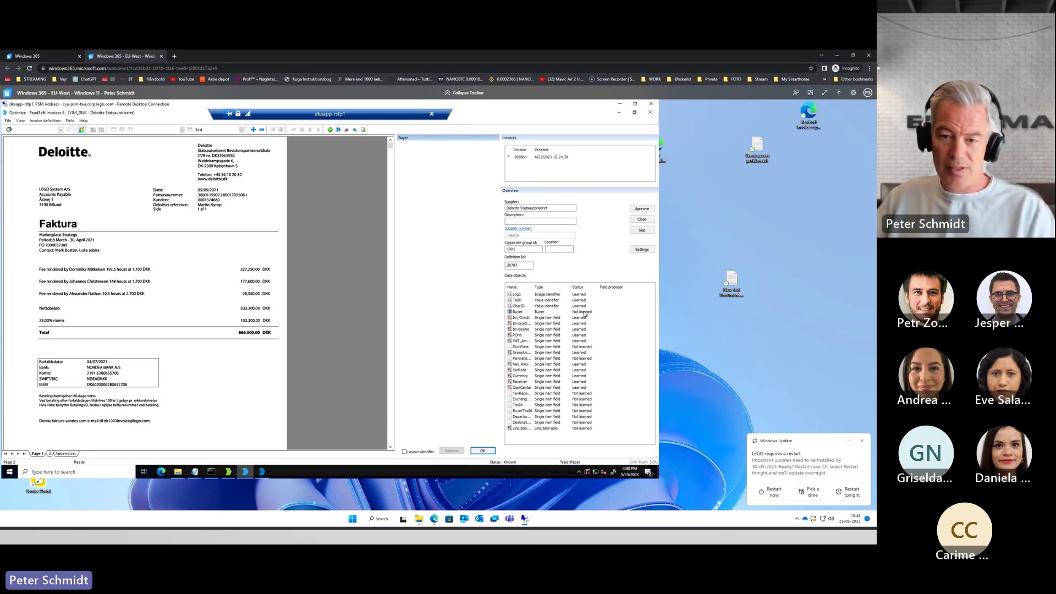
left_click(527, 318)
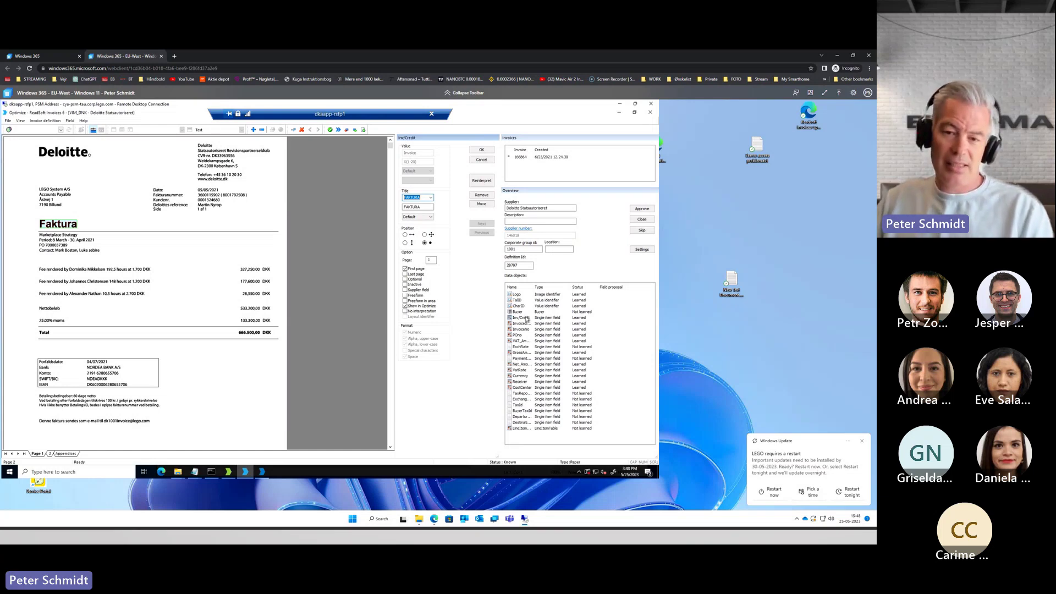
left_click(527, 319)
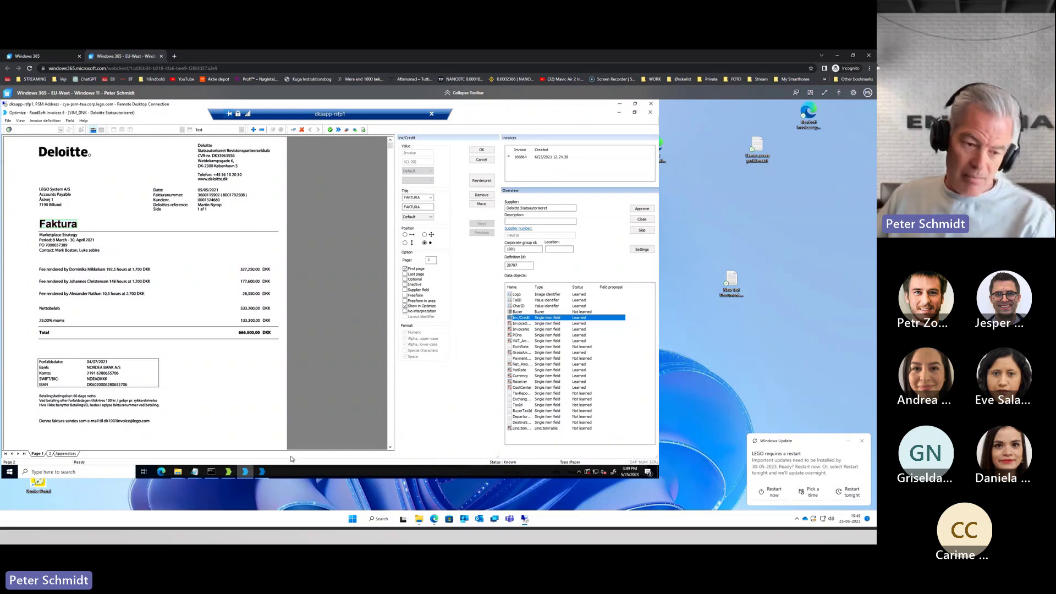
Switch to File Explorer and open eiglobalextra.ini from Readsoft_62_Share\GlobalPath\Country Profiles\DNK\6.0 in Notepad.
left_click(195, 473)
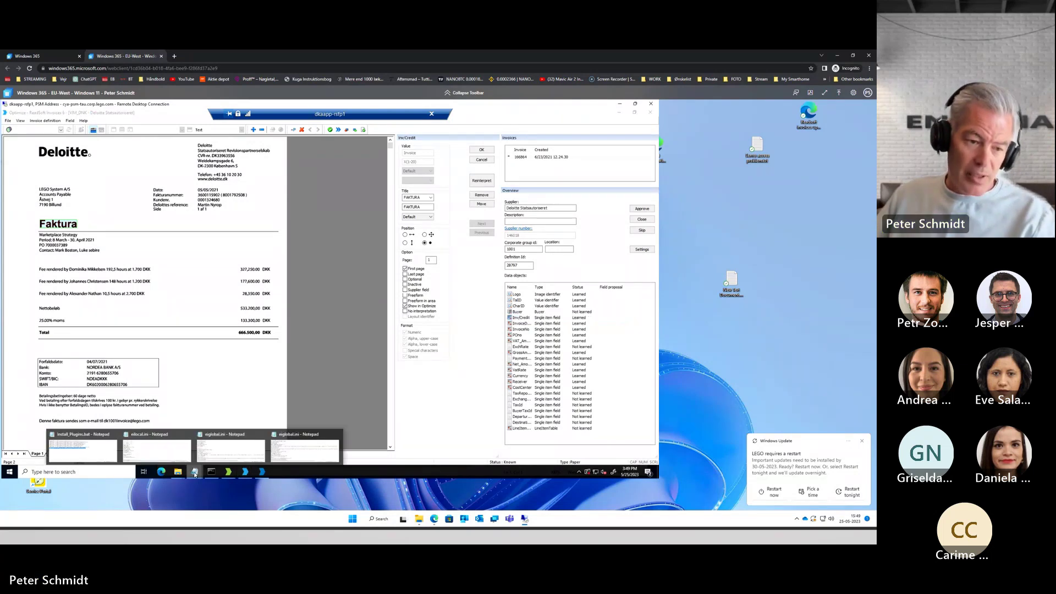
mouse_move(177, 472)
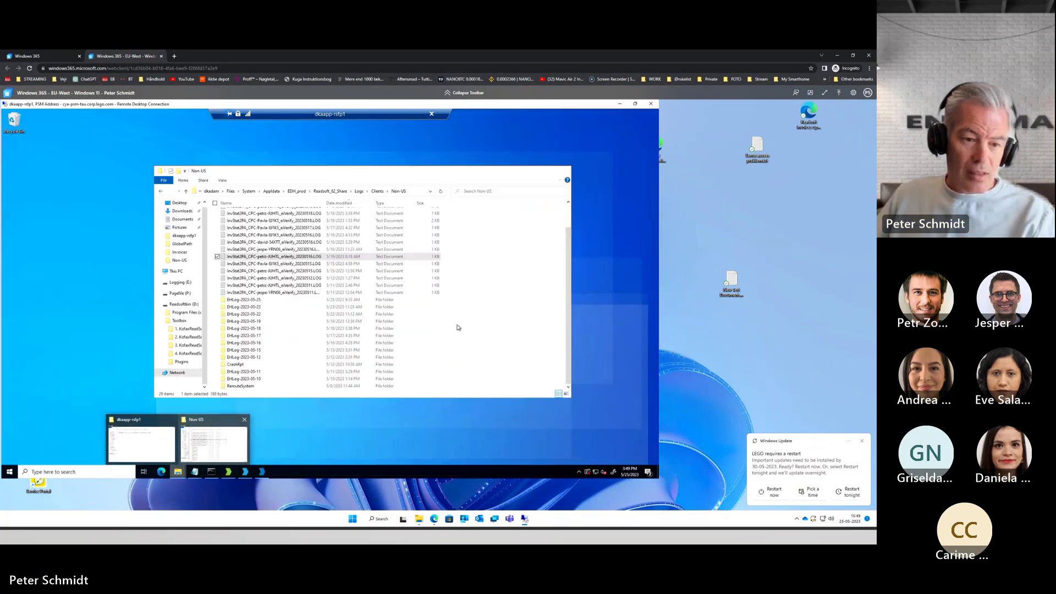
left_click(214, 440)
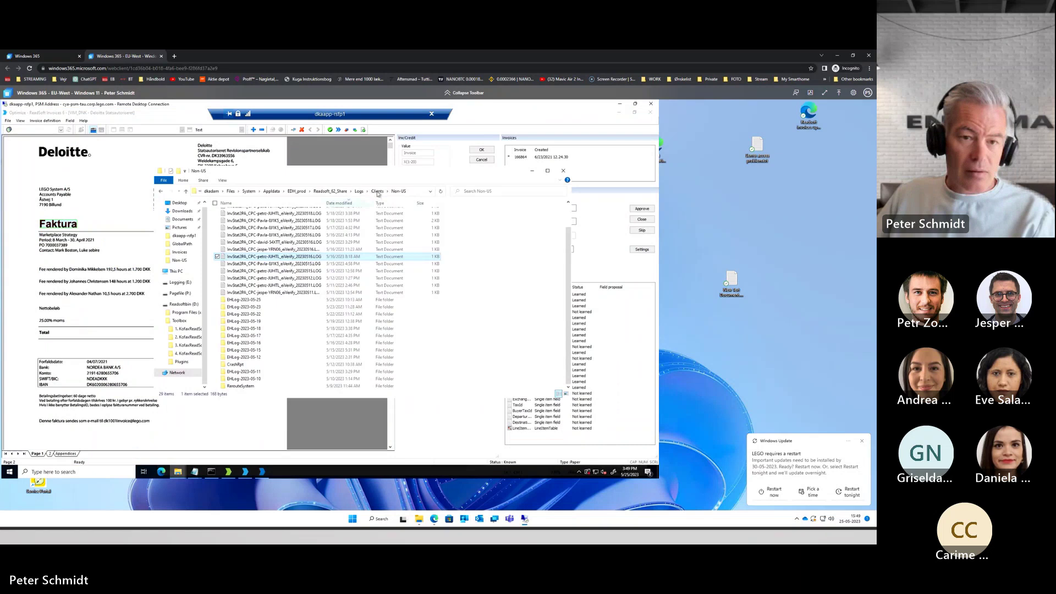
left_click(332, 191)
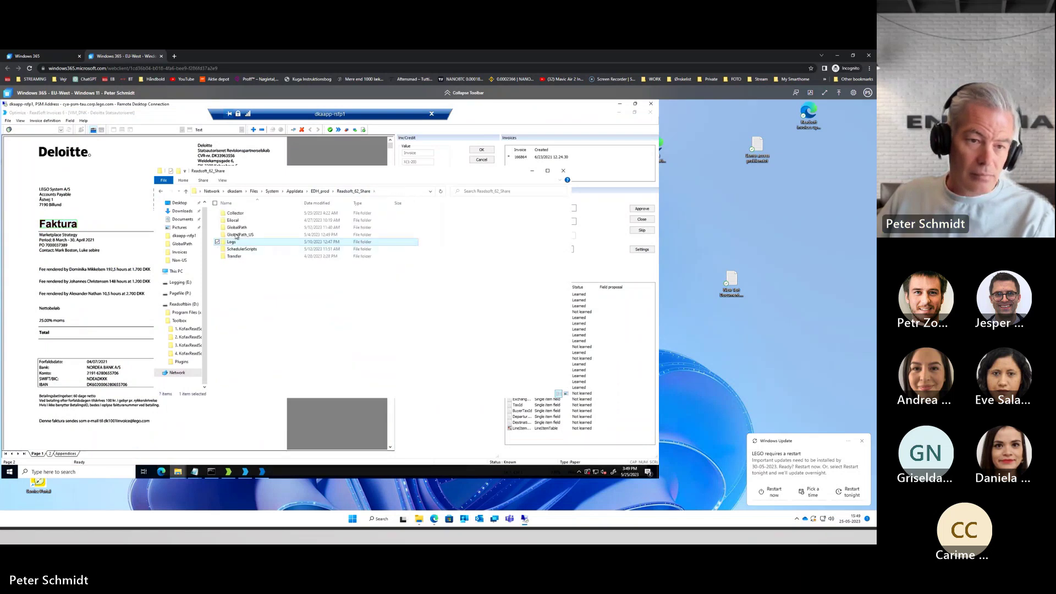
double_click(236, 228)
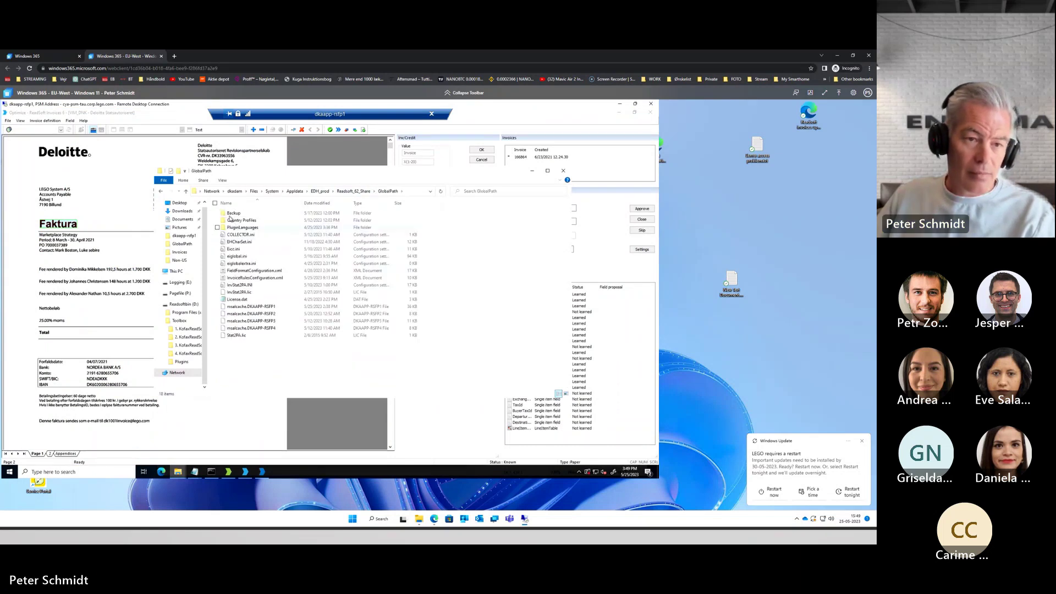
double_click(234, 220)
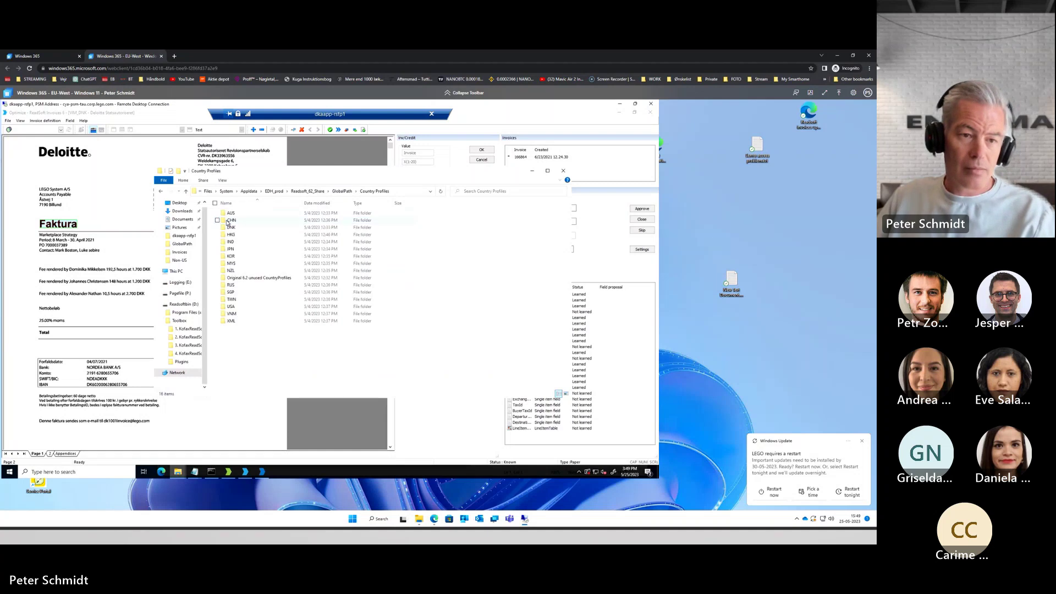
double_click(228, 227)
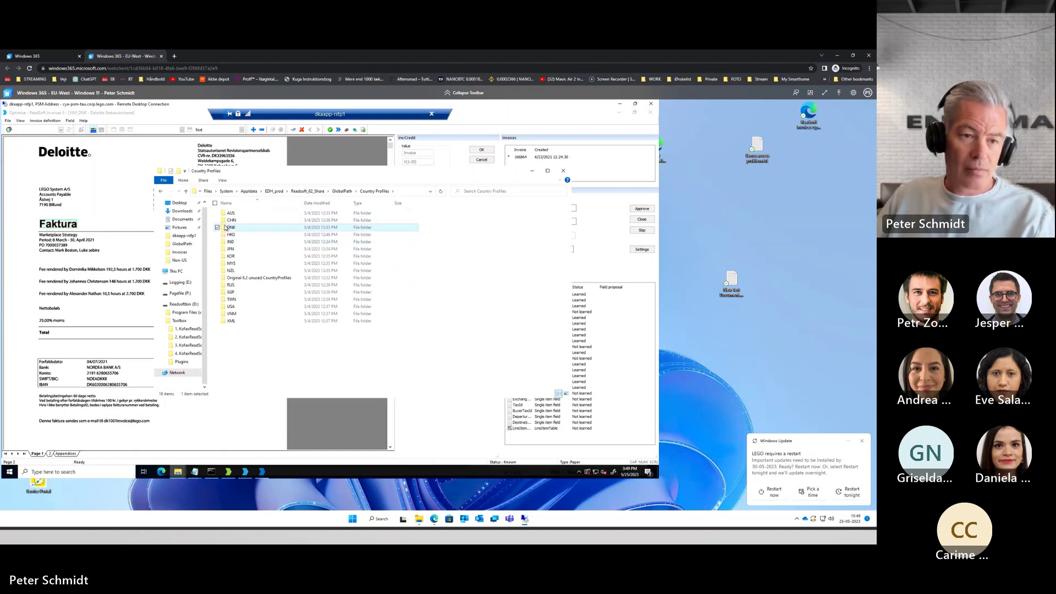
double_click(230, 241)
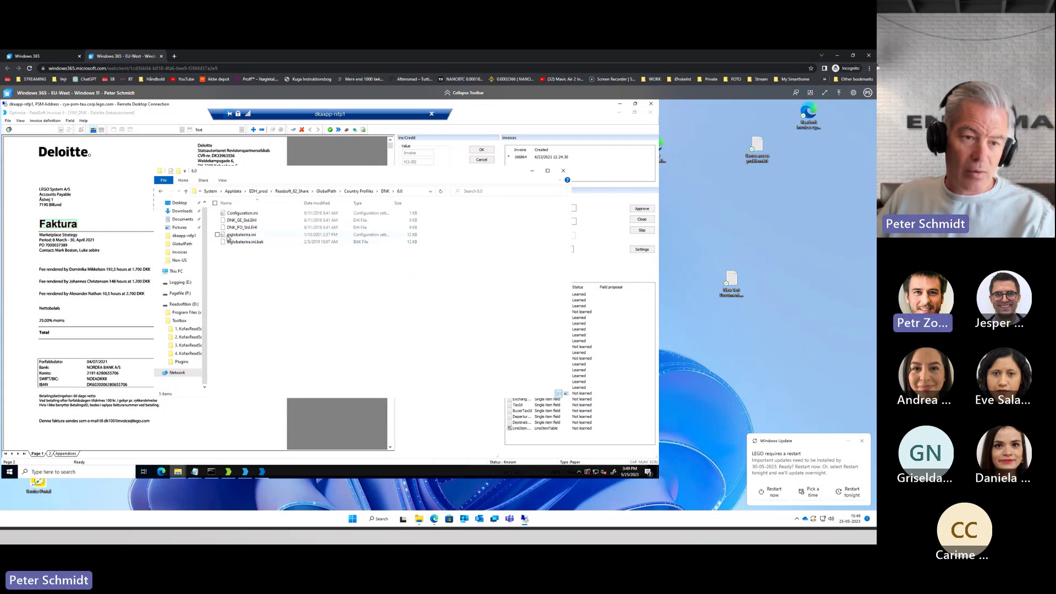
double_click(229, 235)
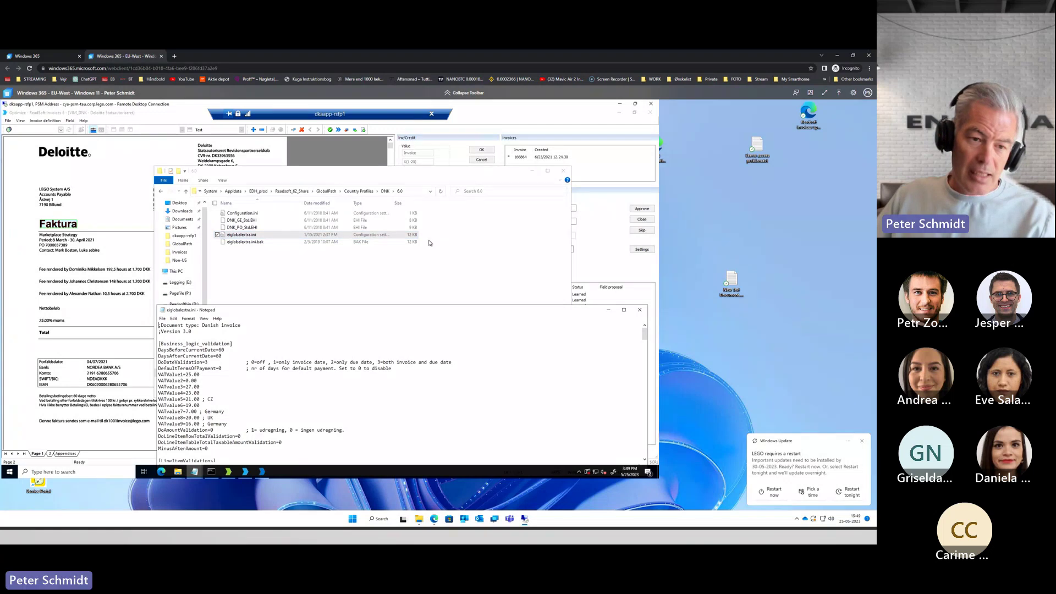
Examine the field type names and search settings in eiglobalextra.ini, and highlight the ExcludeTitles line of the InvoiceDate section.
left_click_drag(405, 311, 430, 242)
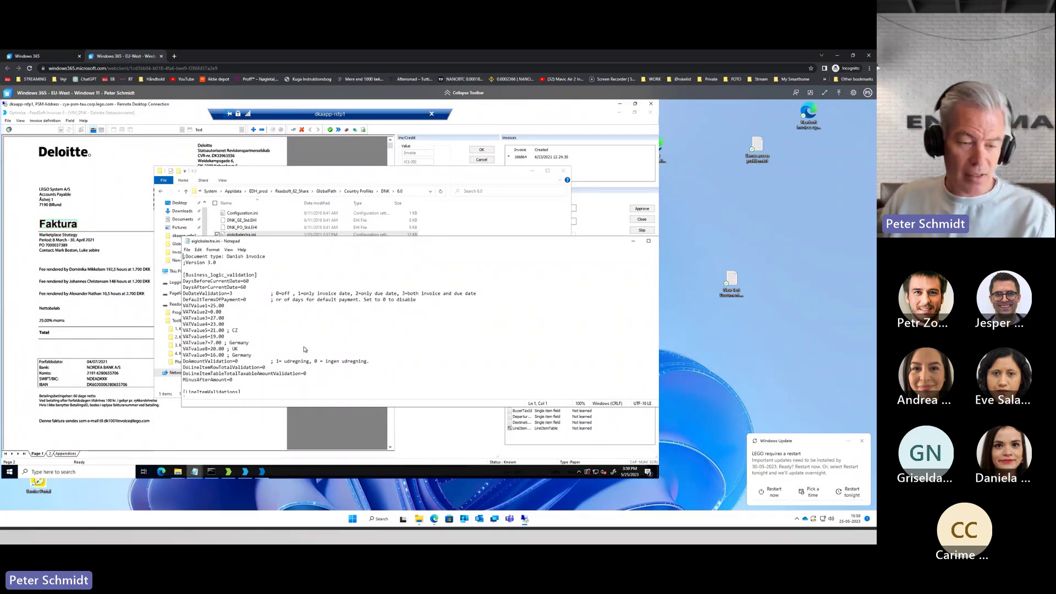
scroll(345, 352, "down", 1)
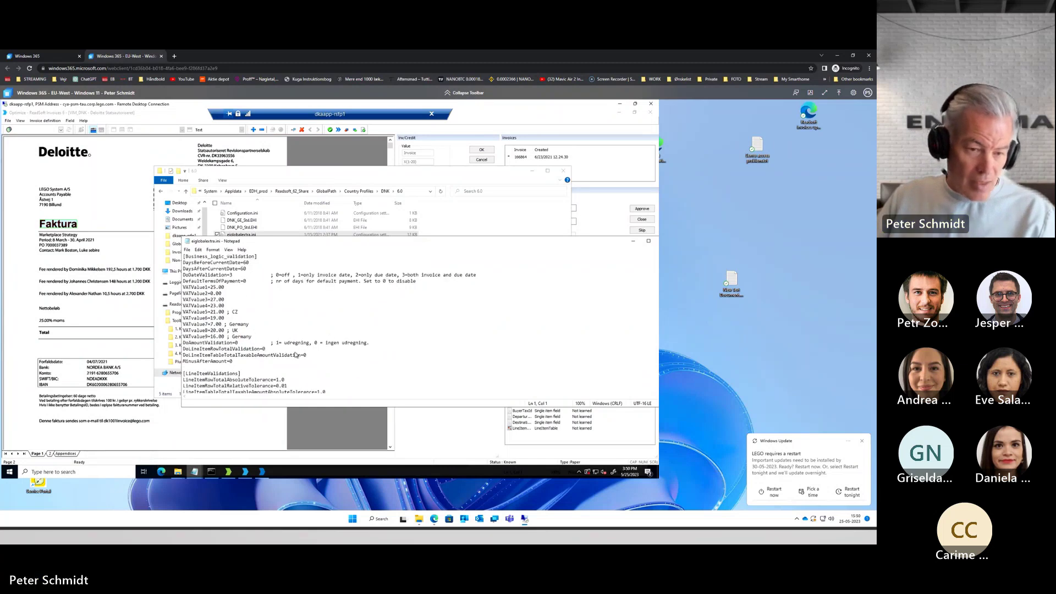
left_click(297, 357)
scroll(295, 359, "down", 4)
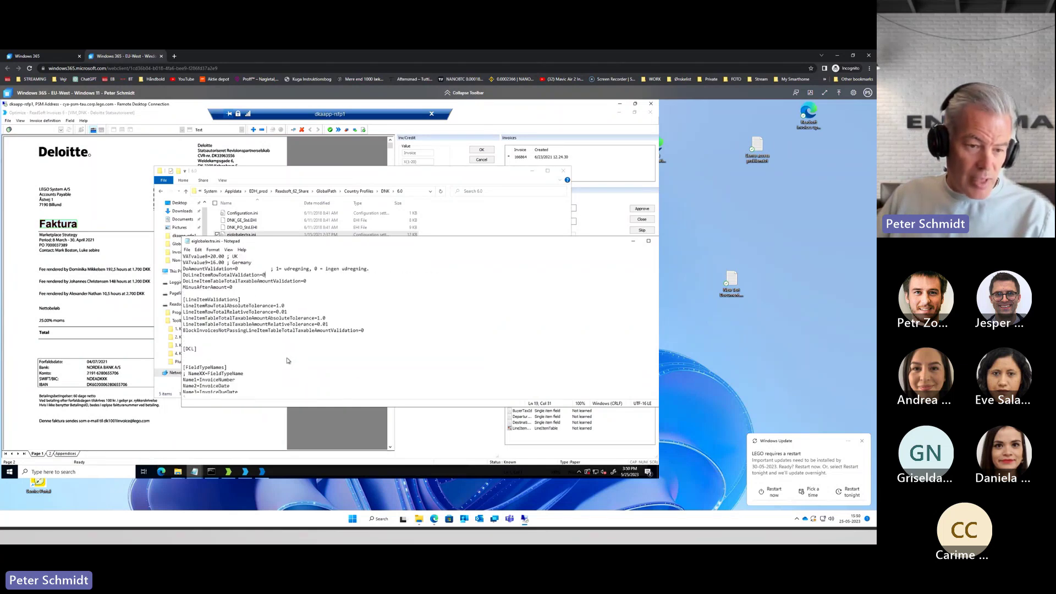
scroll(288, 361, "down", 4)
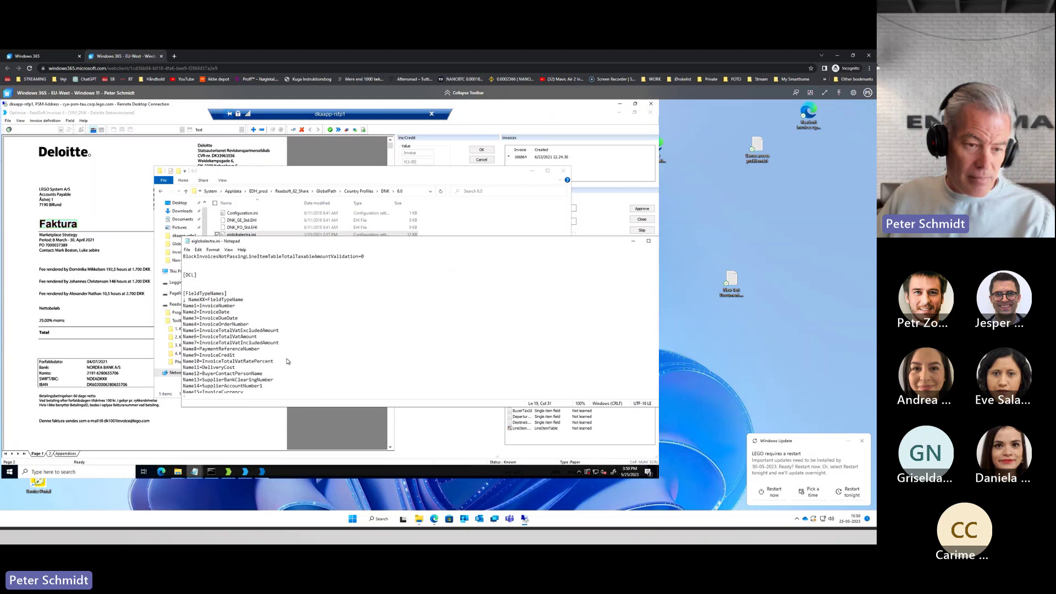
scroll(286, 361, "down", 3)
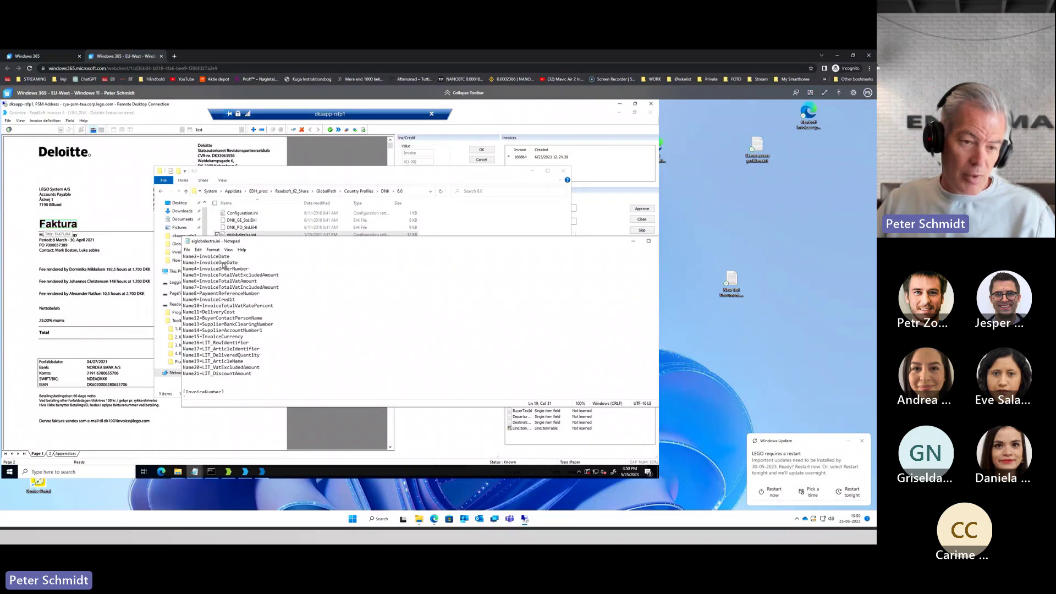
scroll(358, 350, "down", 3)
scroll(358, 351, "down", 4)
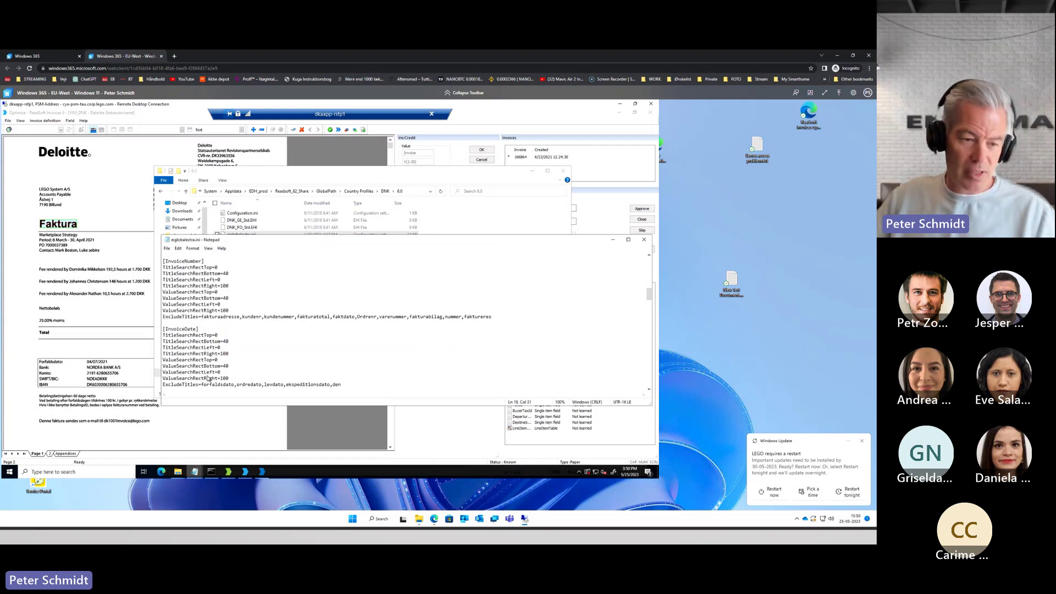
key("Home")
key("shift+End")
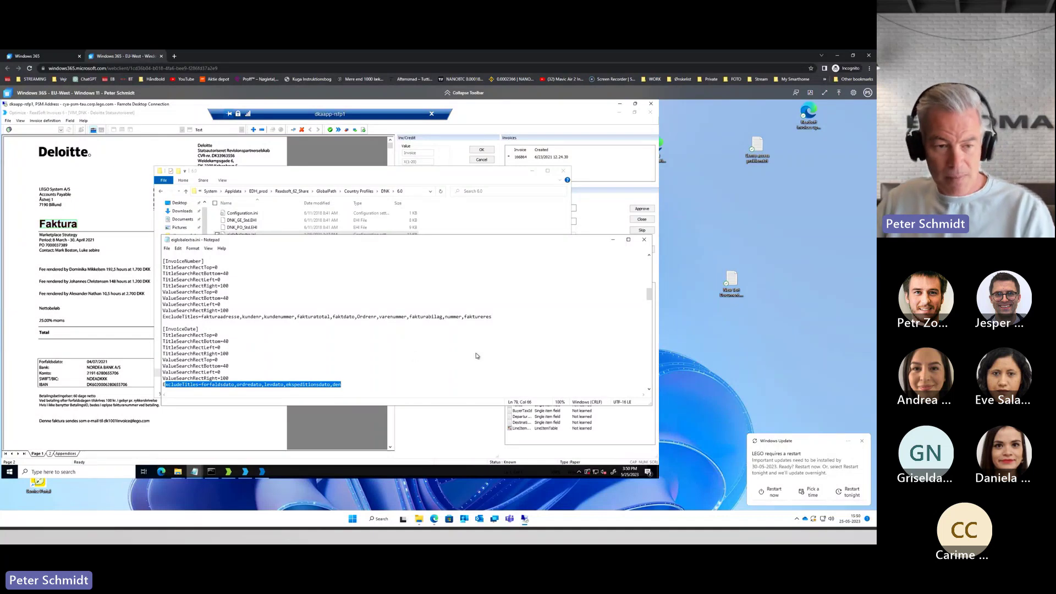
Put away Notepad and File Explorer, return to Optimize and highlight the title of the InvCredit field.
left_click(613, 240)
left_click(560, 172)
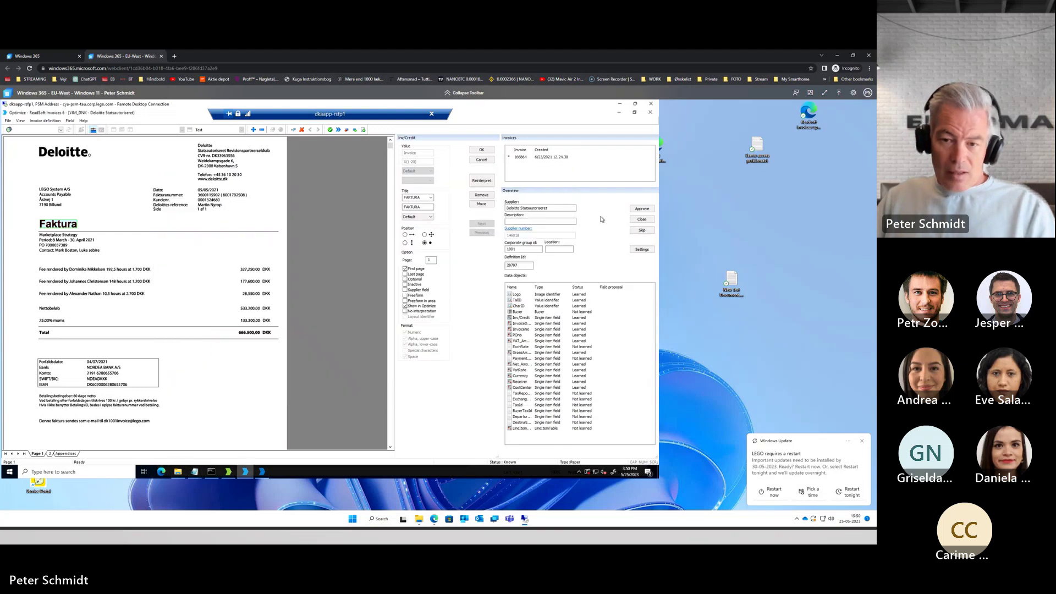
left_click(521, 318)
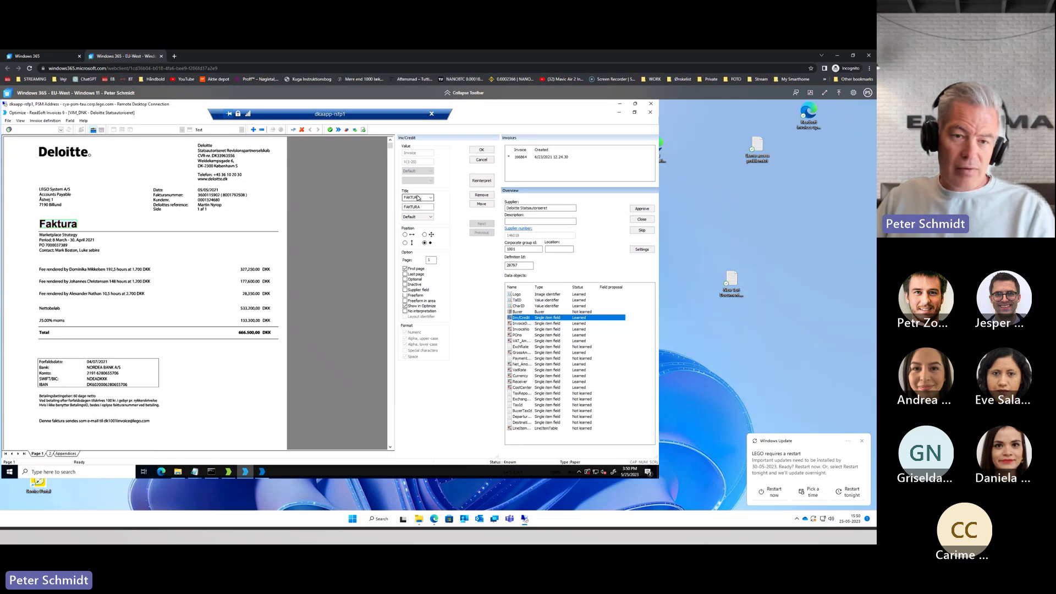
double_click(415, 199)
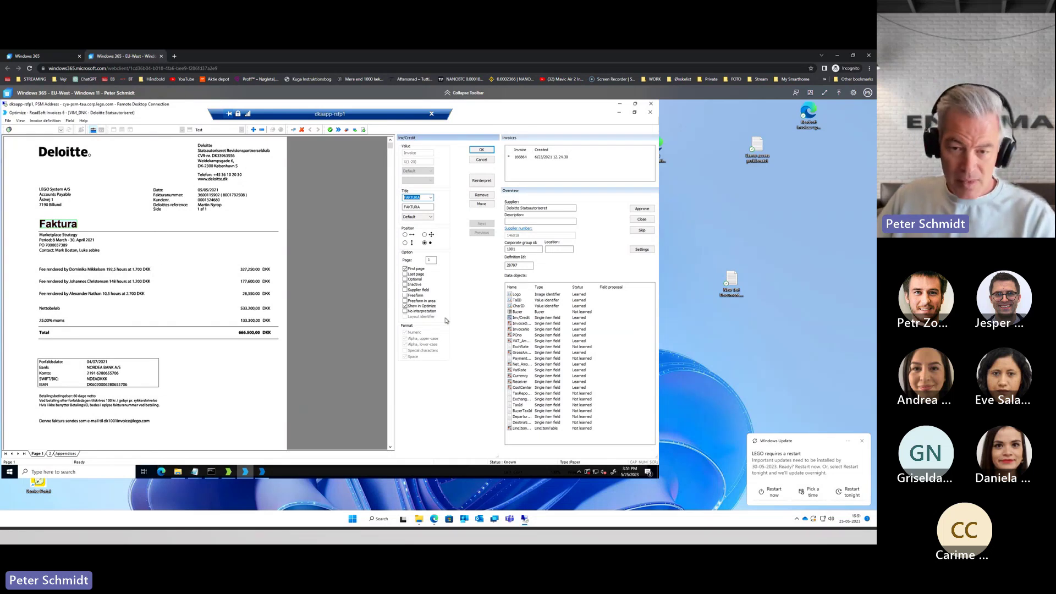
Review the InvoiceDate and InvCredit fields, check the invoice in Verify, and return to Optimize to examine the titles available for InvCredit.
left_click(525, 323)
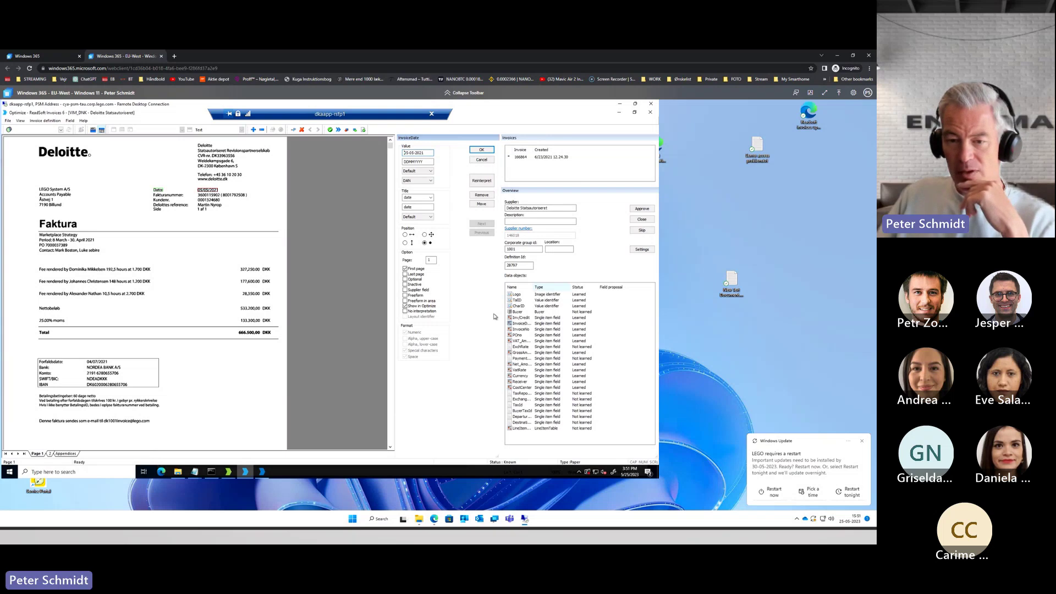
left_click(525, 318)
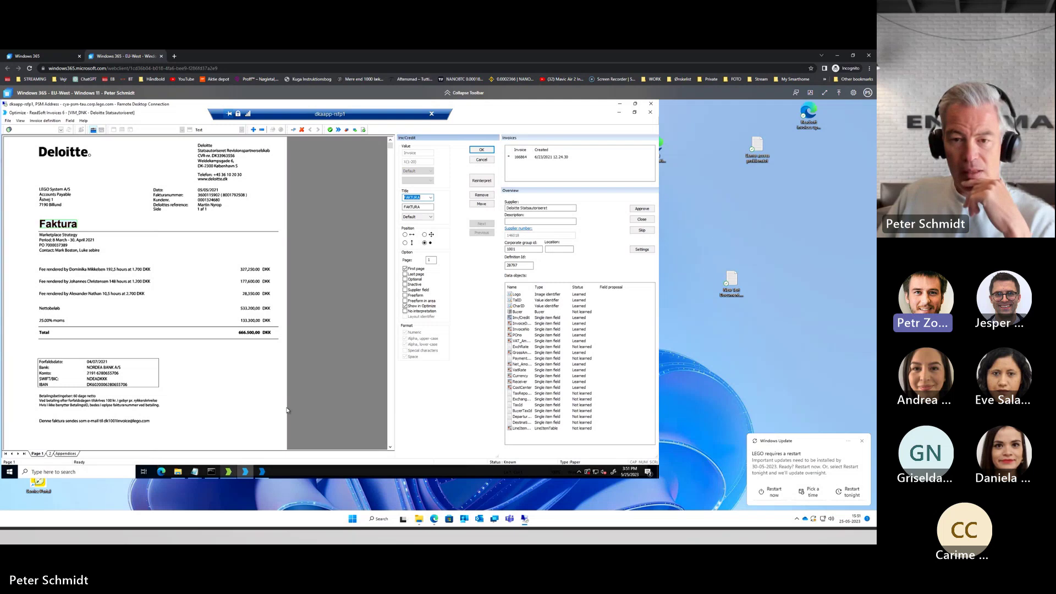
left_click(230, 473)
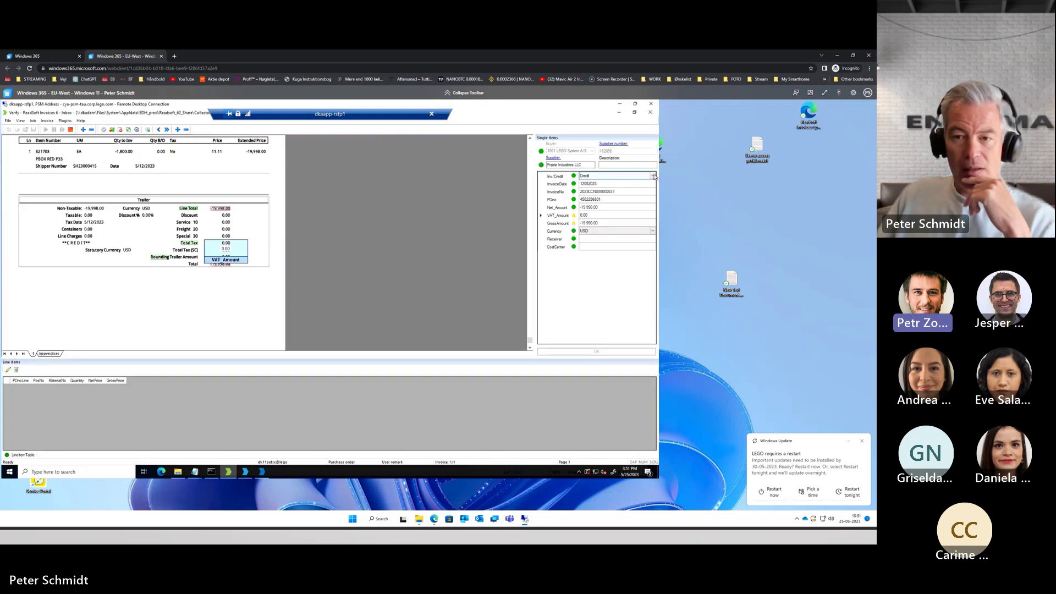
left_click(245, 473)
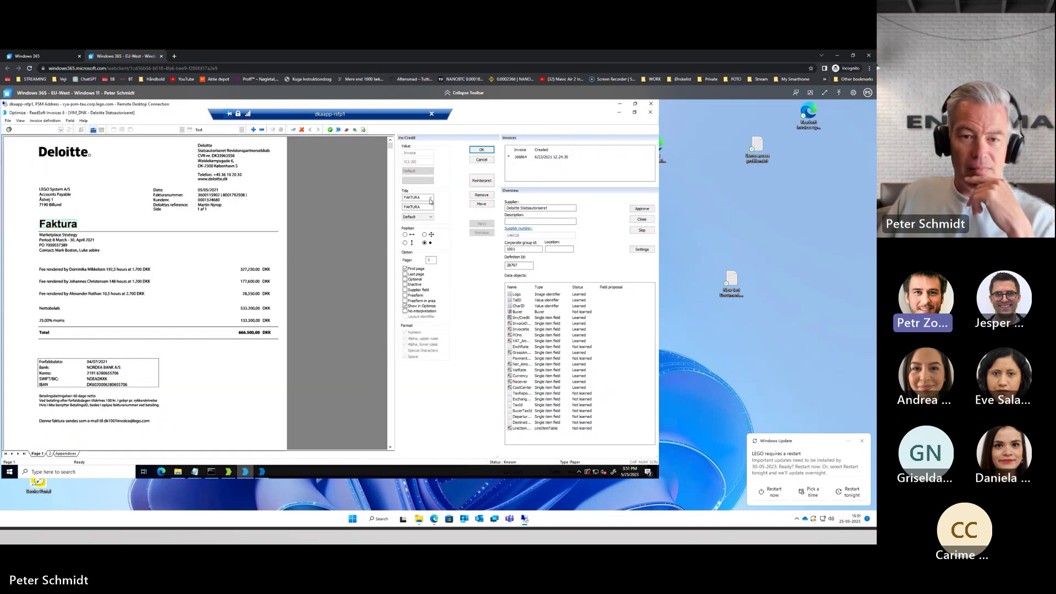
left_click(431, 199)
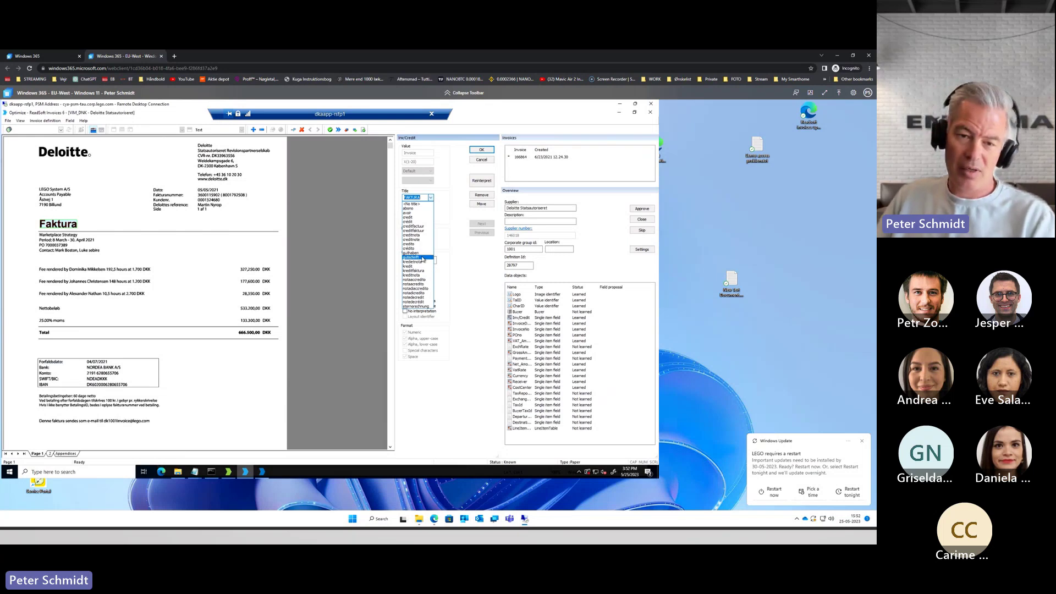
left_click(517, 318)
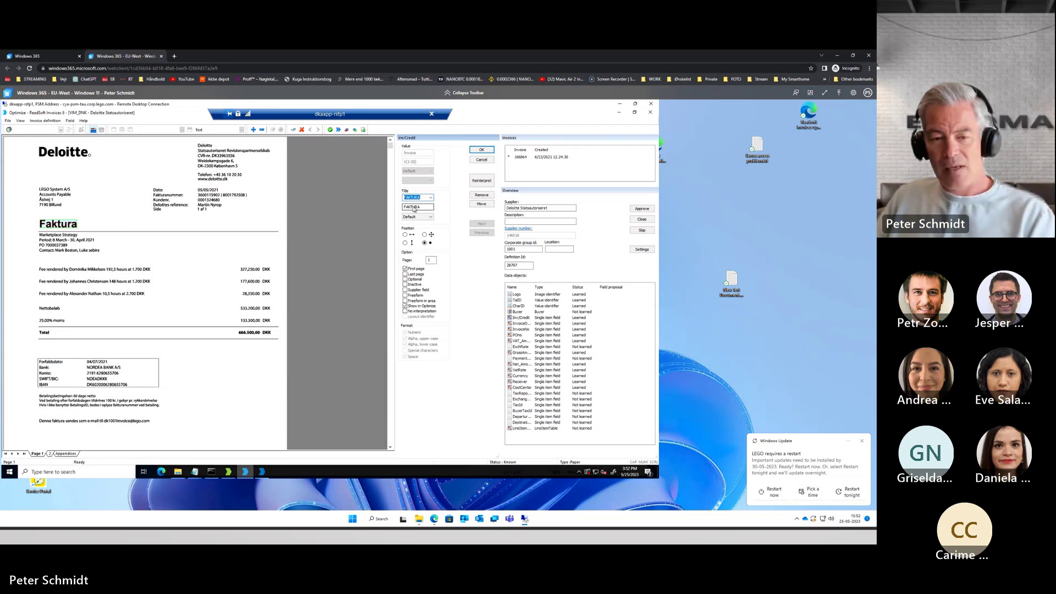
Open the InvoiceDate field and highlight the day and year parts of its DDMMYYYY format.
left_click(520, 324)
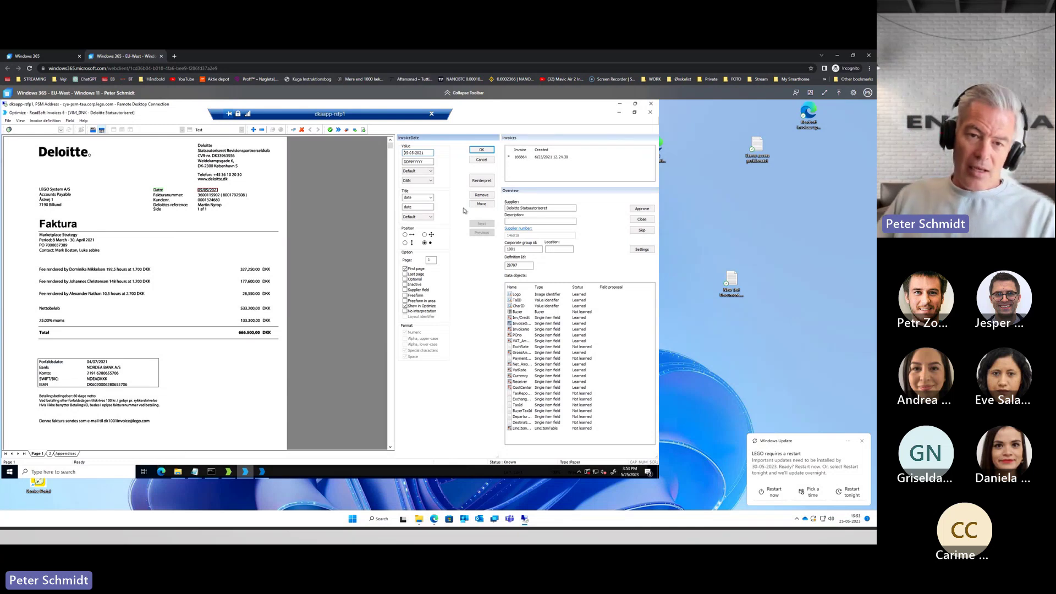
left_click(426, 164)
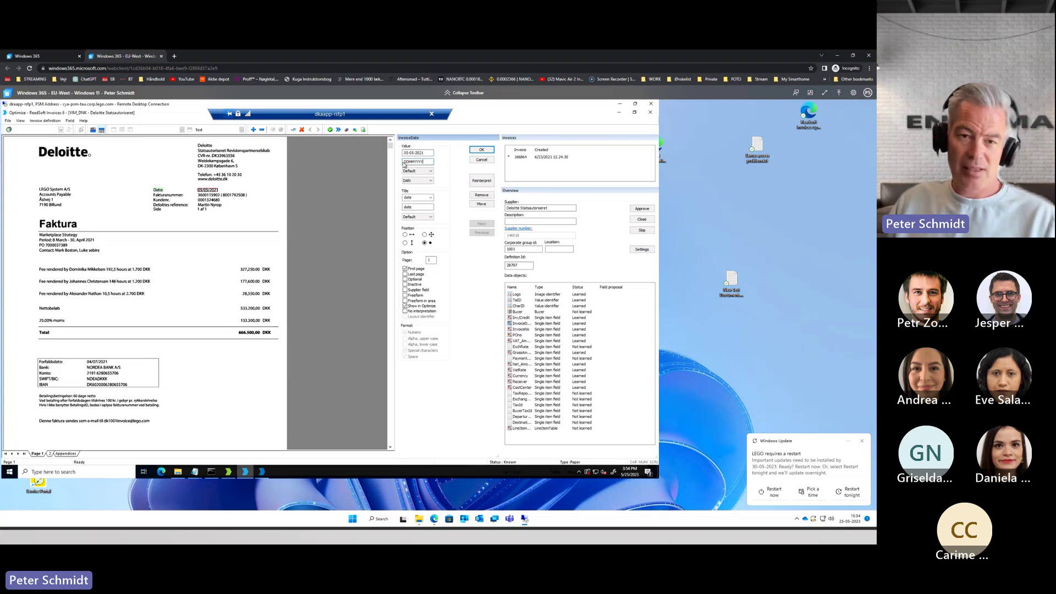
double_click(406, 162)
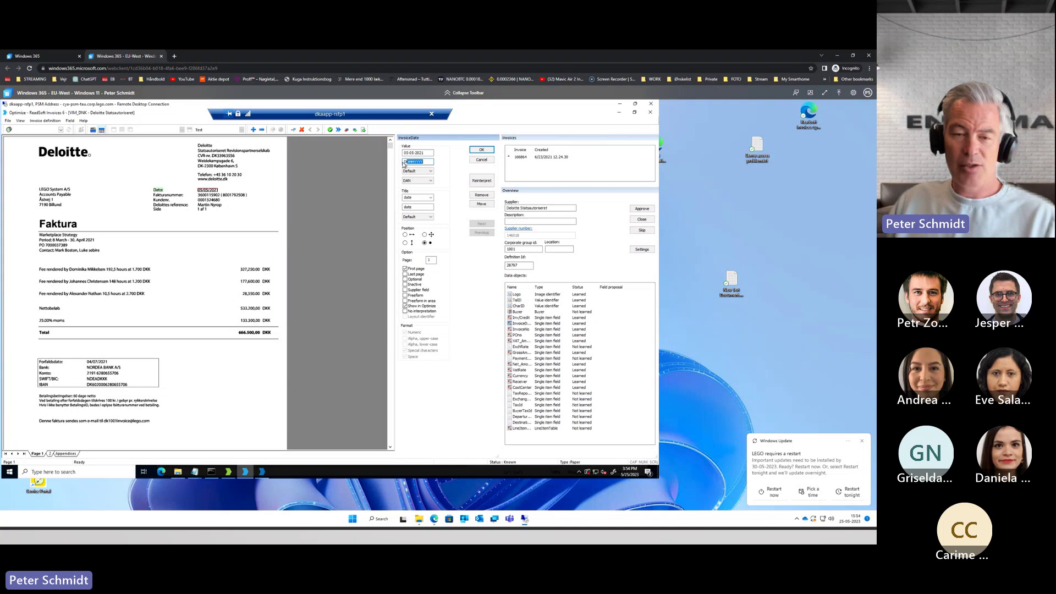
left_click(433, 165)
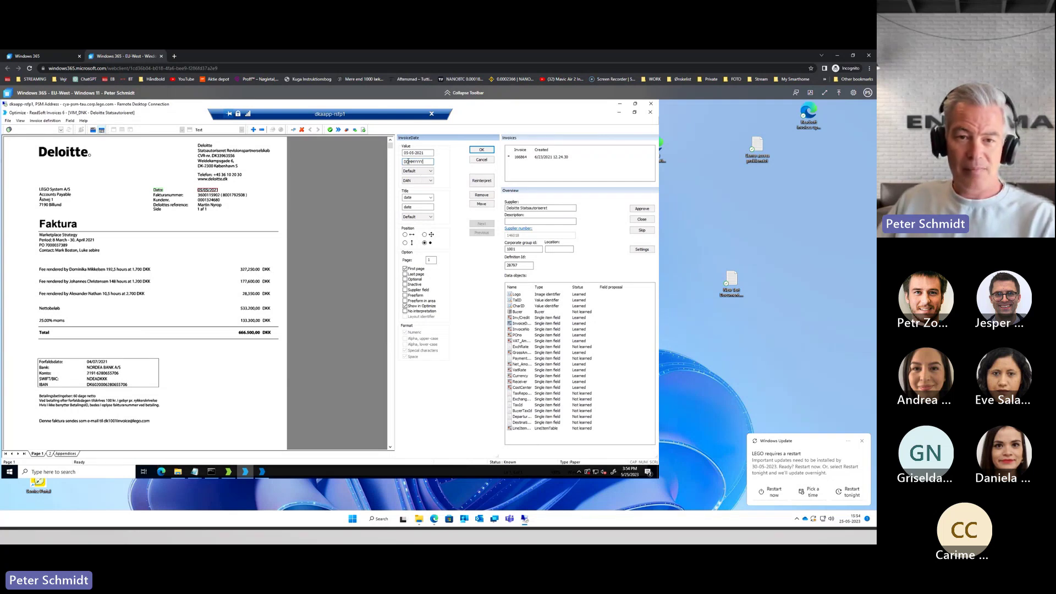
left_click_drag(404, 162, 410, 162)
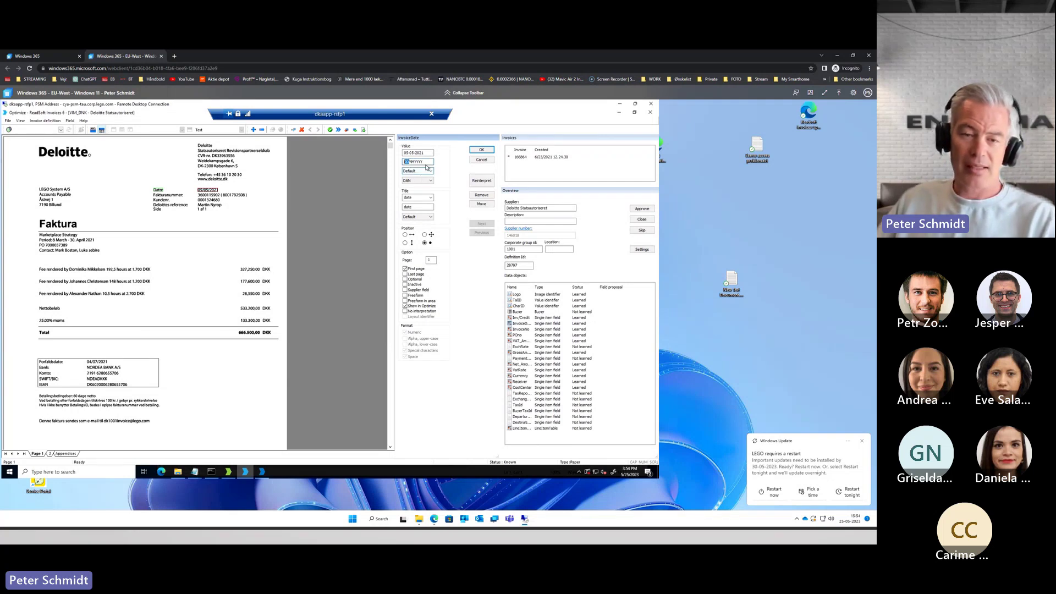
left_click(412, 163)
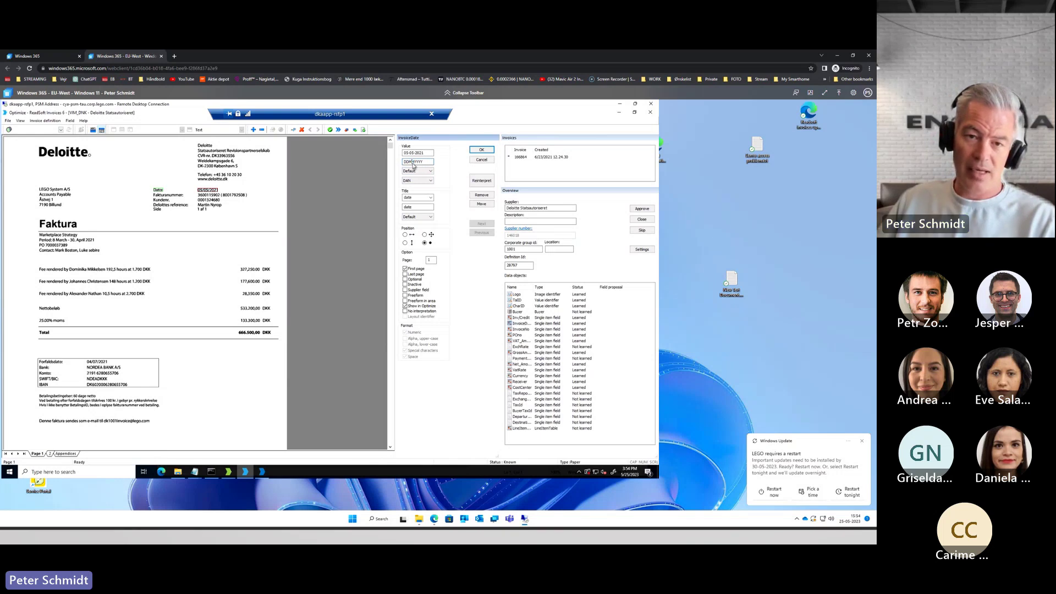
key("shift+End")
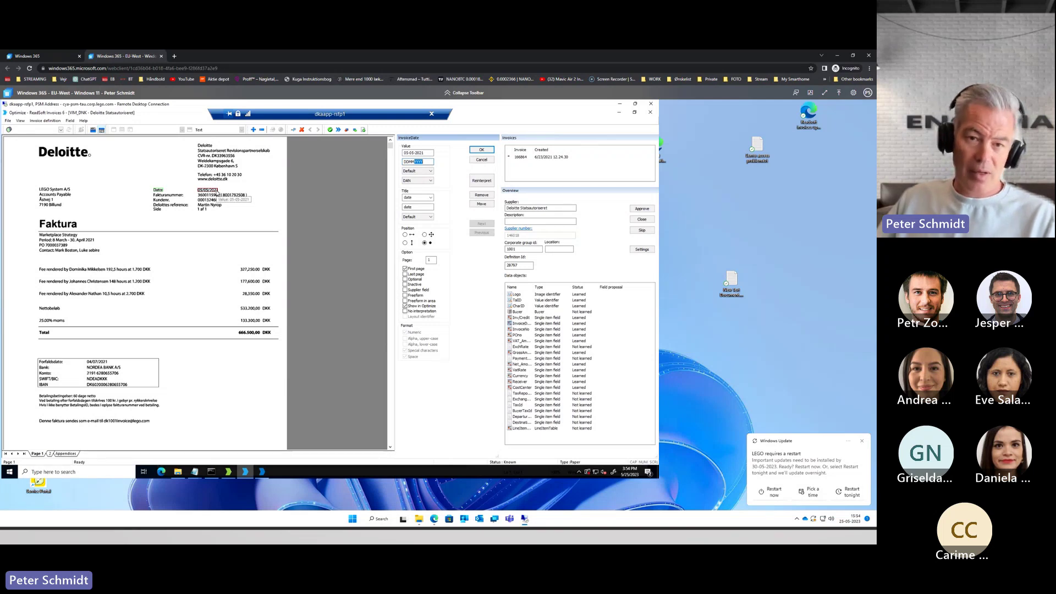
Try a shortened InvoiceDate format, add MM to it, and browse the language codes available for the date.
left_click(424, 163)
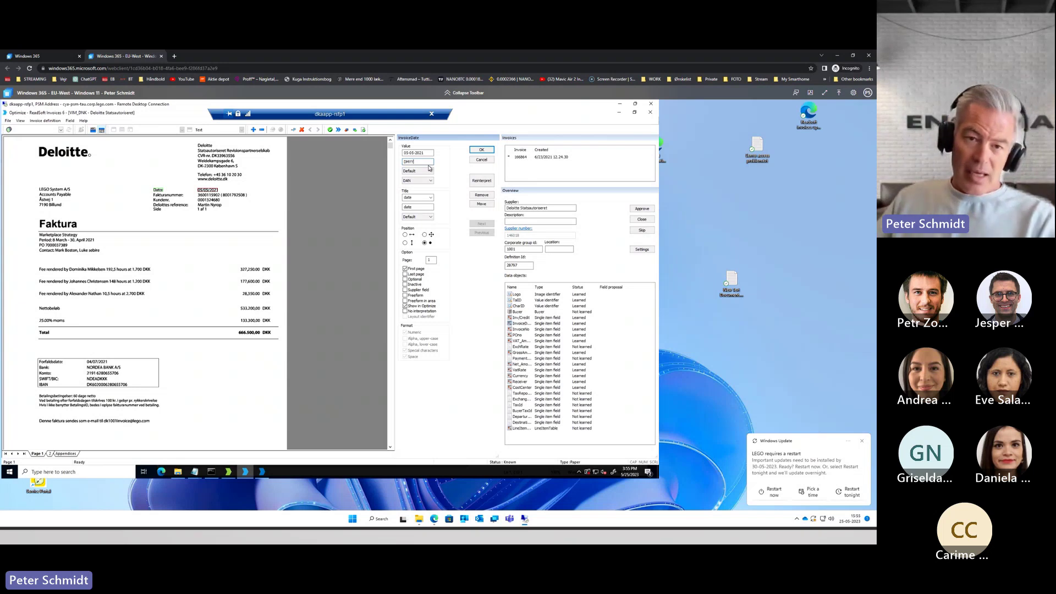
left_click_drag(425, 164, 394, 163)
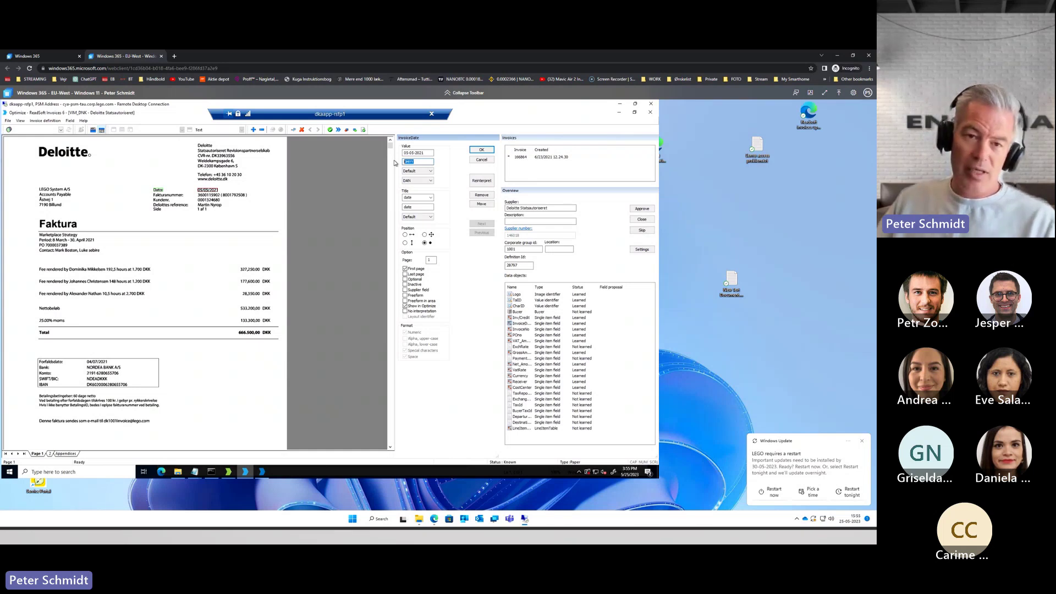
left_click(408, 163)
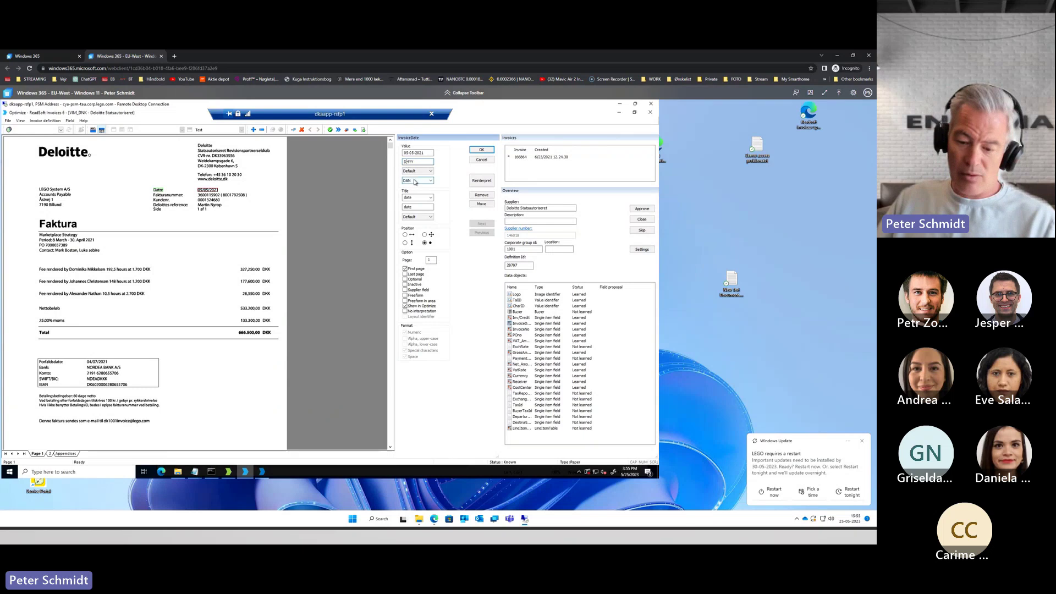
type("MM")
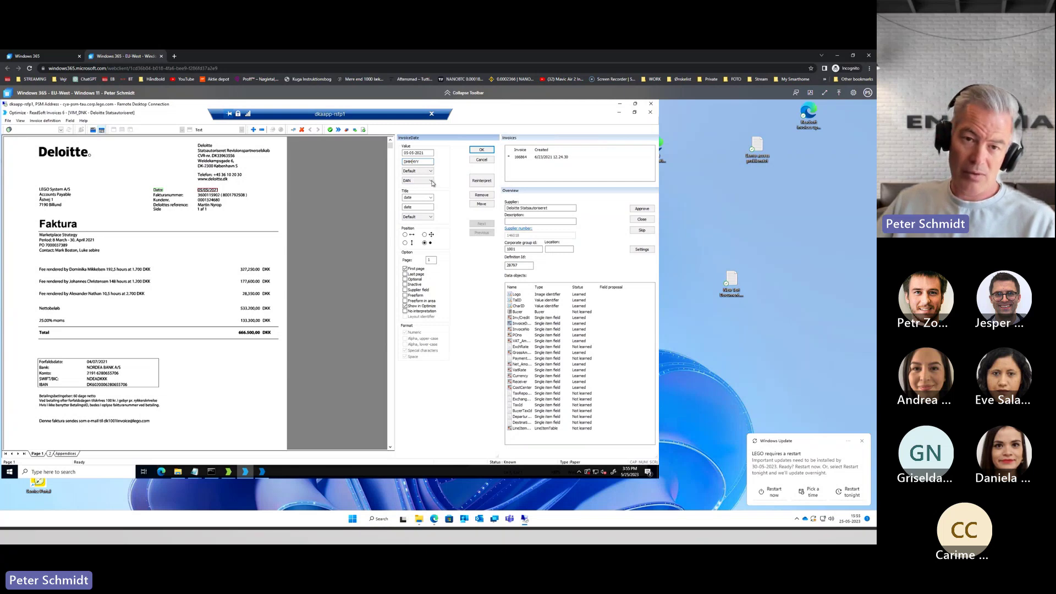
left_click(432, 181)
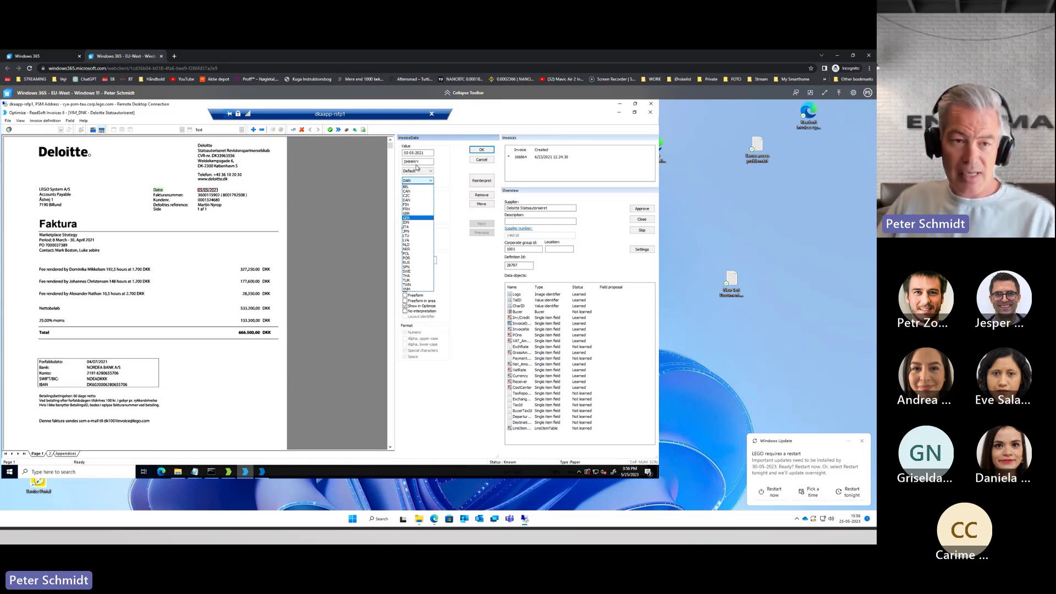
left_click(416, 167)
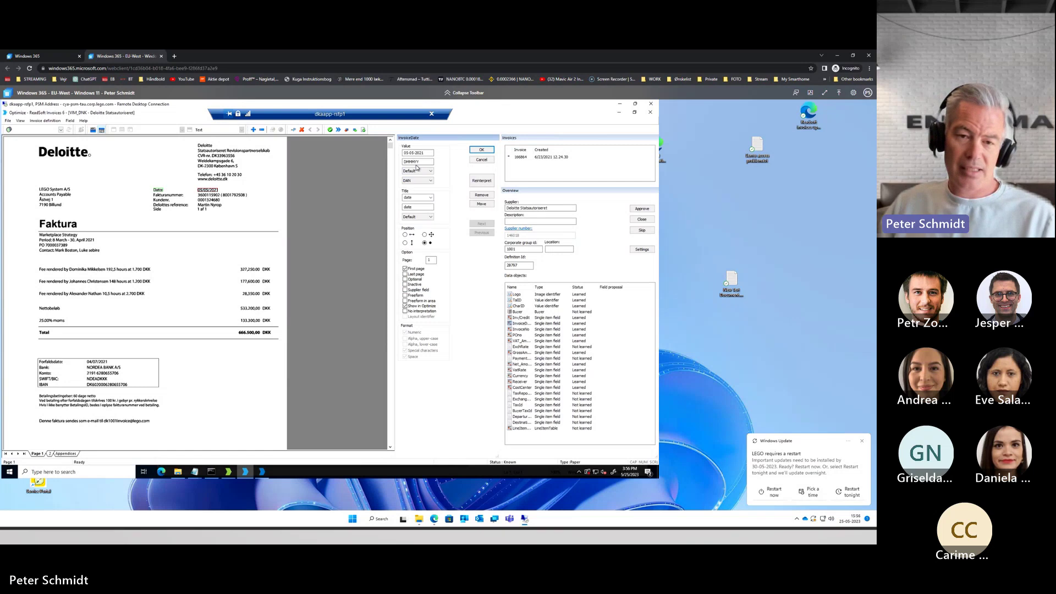
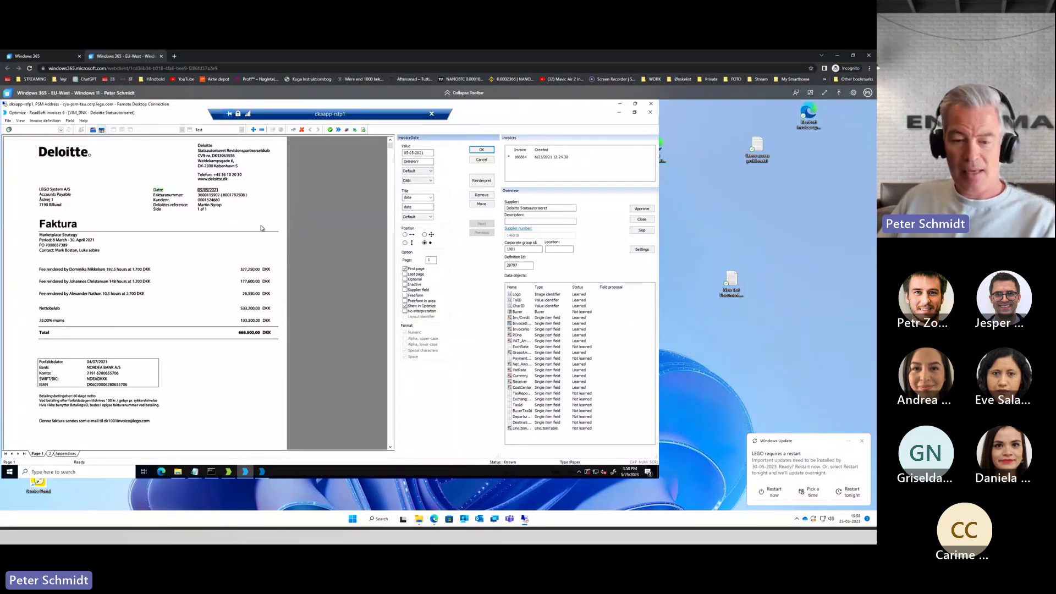
Open the InvoiceNo field without saving the InvoiceDate changes, and highlight its format.
left_click(522, 324)
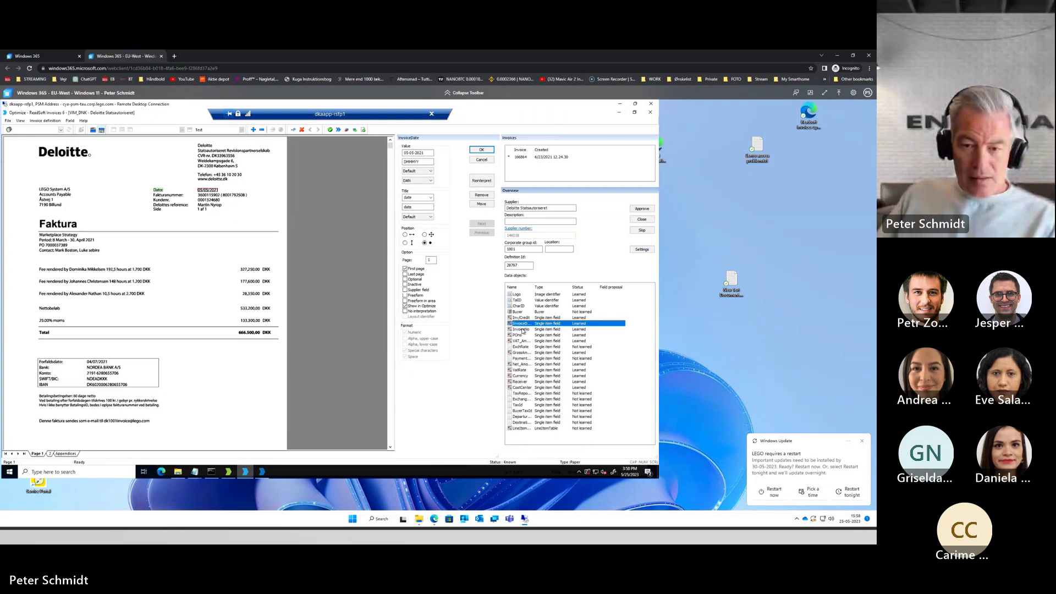
left_click(523, 330)
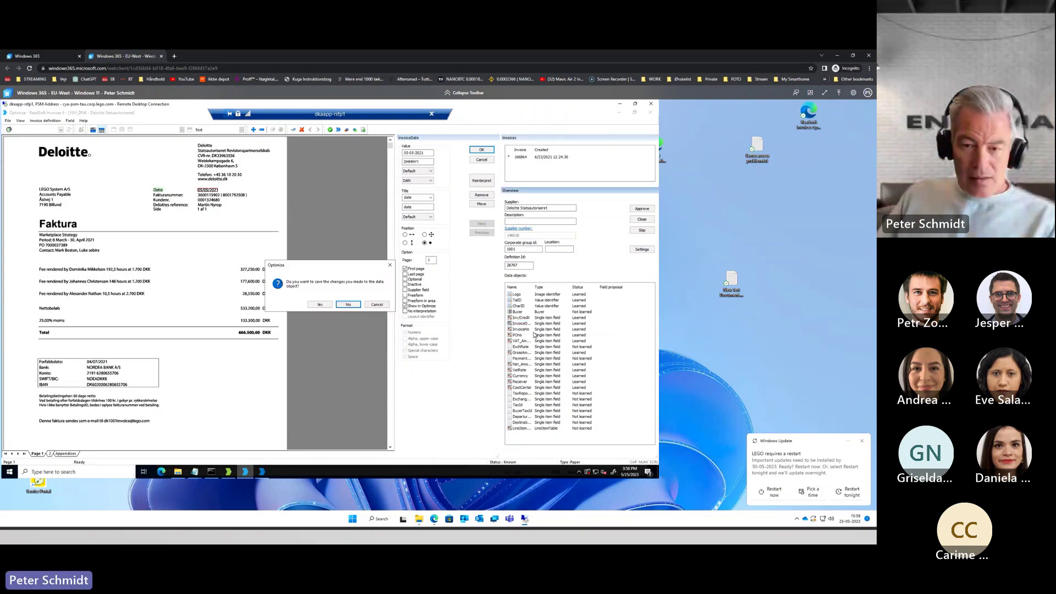
left_click(351, 306)
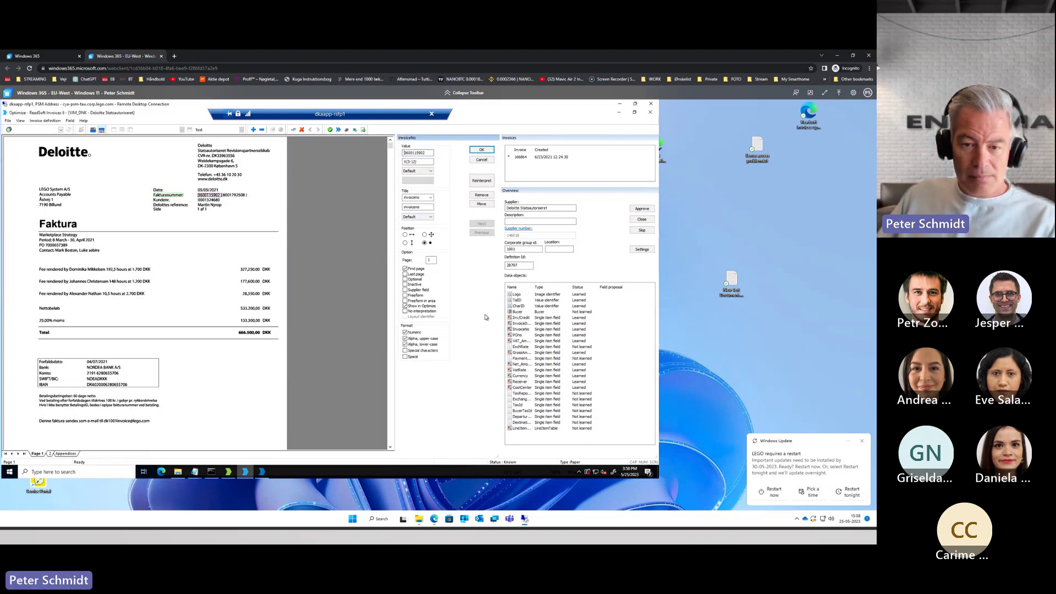
left_click(521, 330)
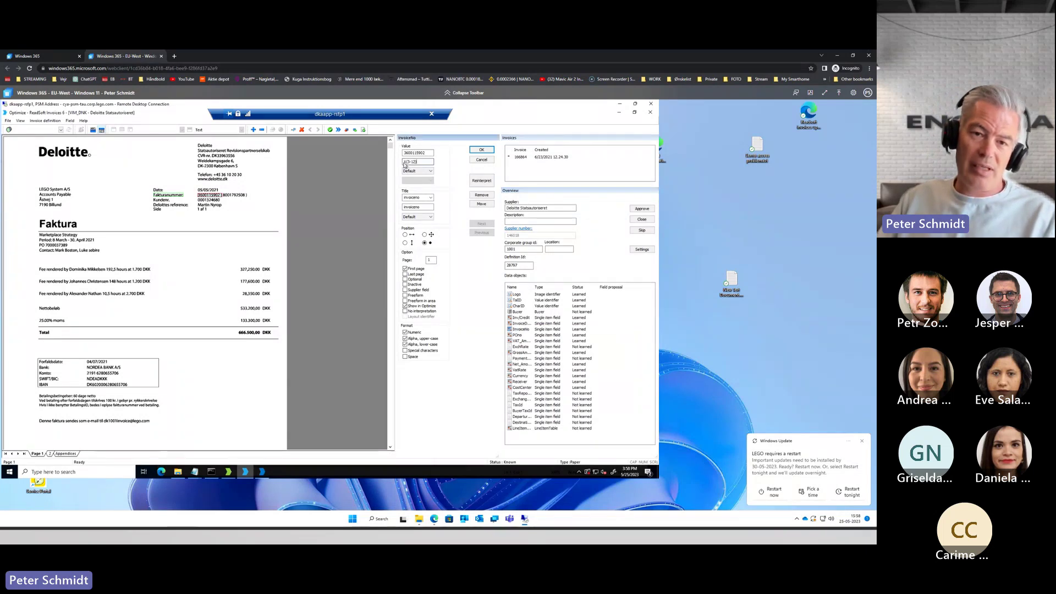
left_click_drag(420, 162, 402, 164)
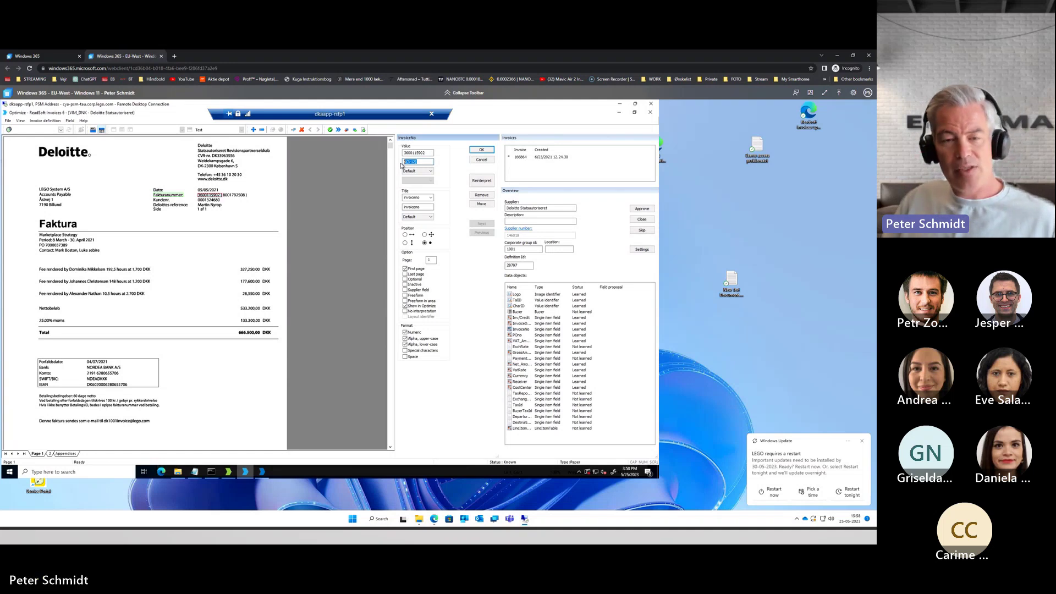
left_click(410, 163)
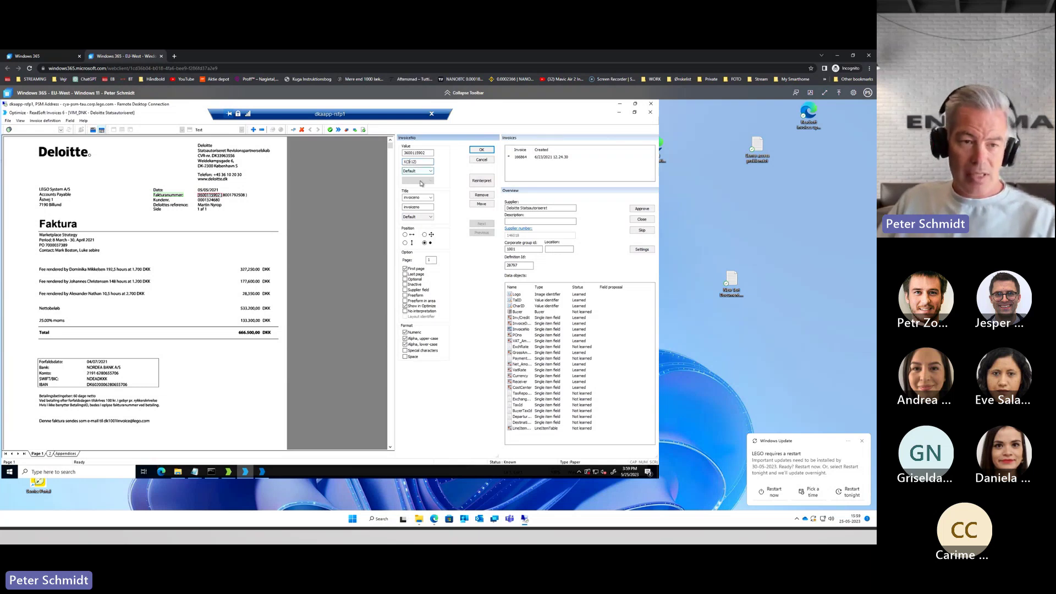
Enlarge the invoice number on the image, set the InvoiceNo format to N(10), and reinterpret the field.
mouse_move(212, 198)
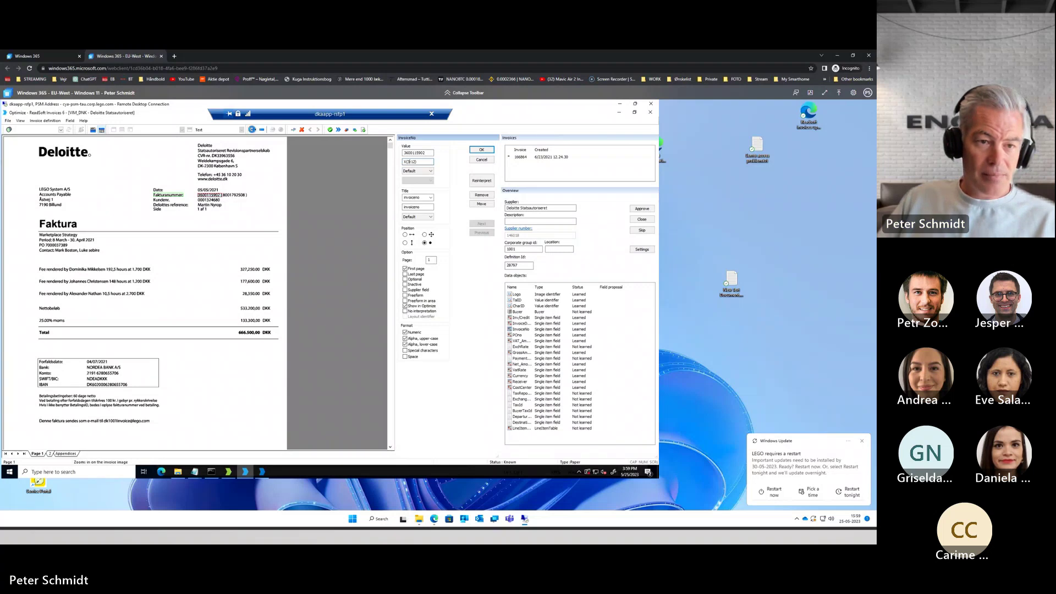
left_click(253, 130)
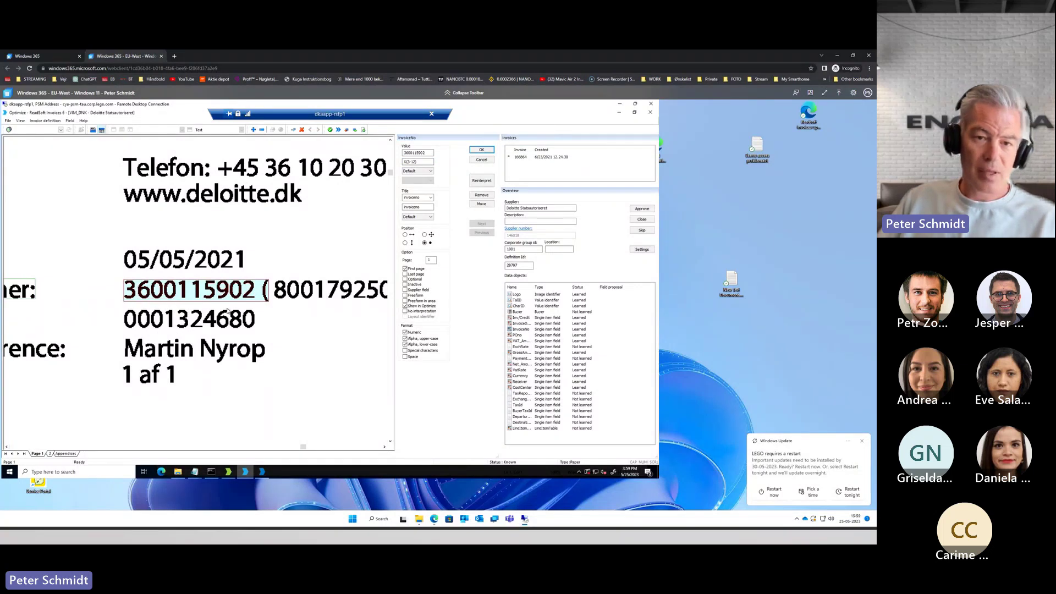
key("Tab")
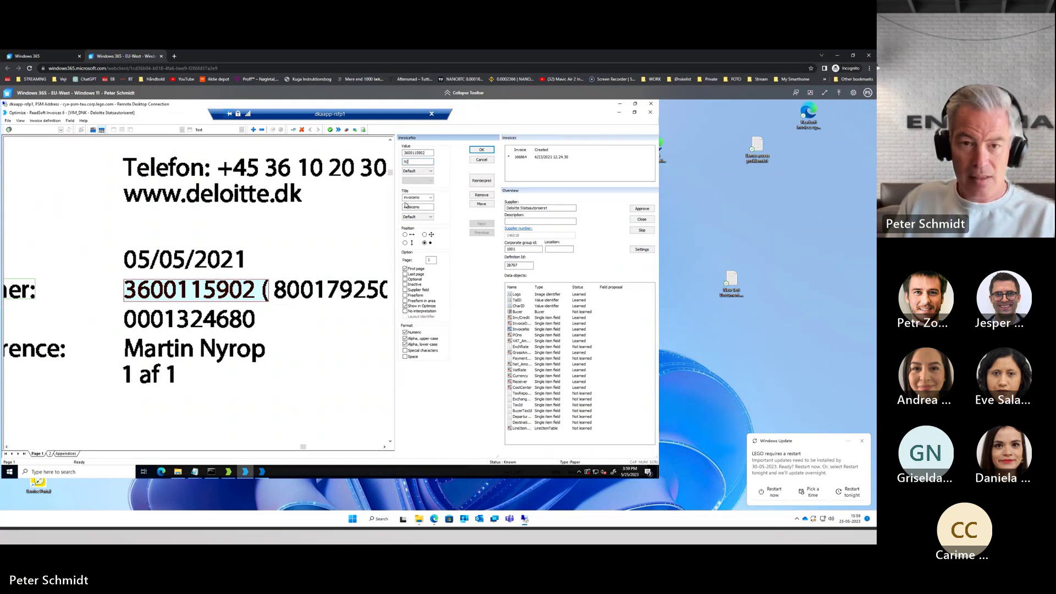
type("N(10)")
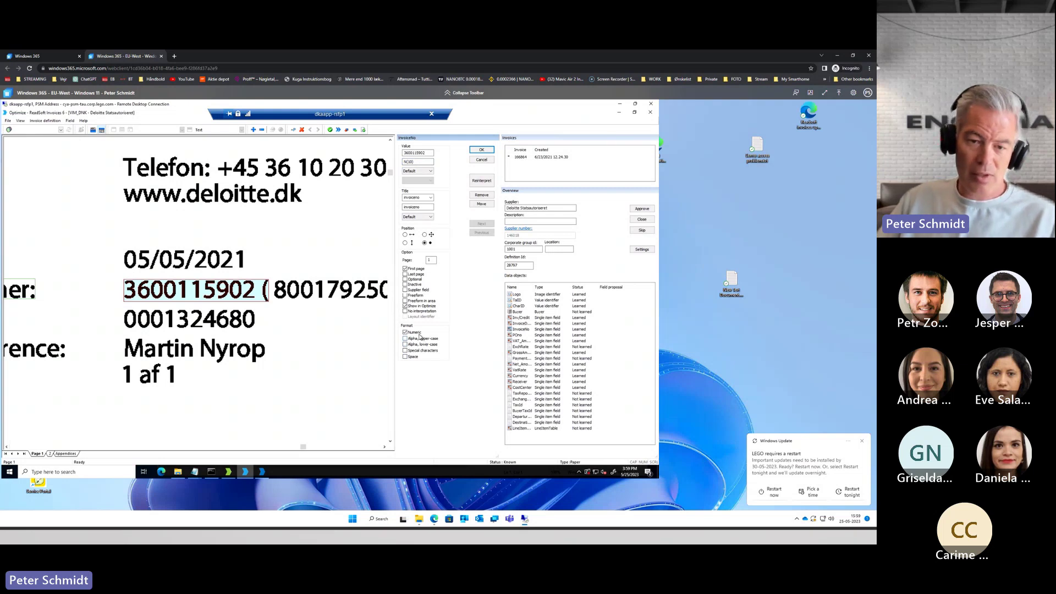
left_click(479, 182)
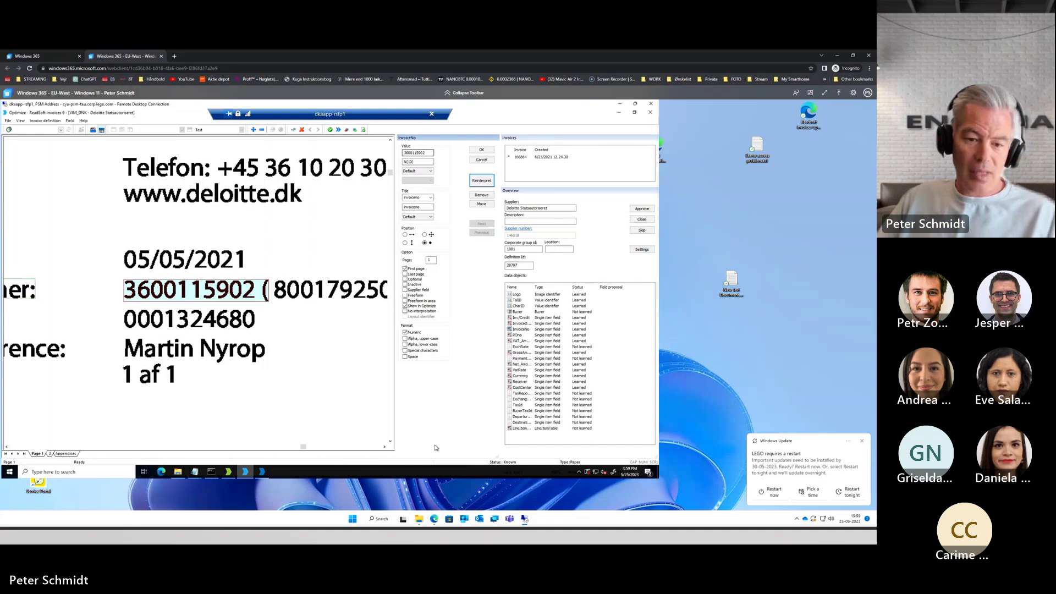
left_click(422, 152)
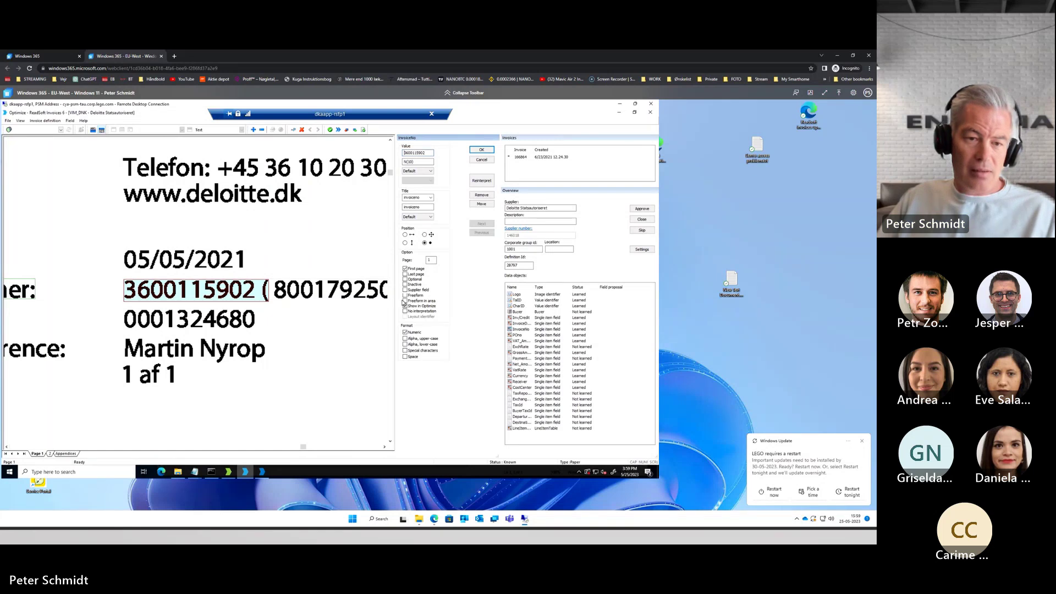
Extend the InvoiceNo value area to include the number in parentheses beside the invoice number, and reinterpret the field.
left_click(262, 129)
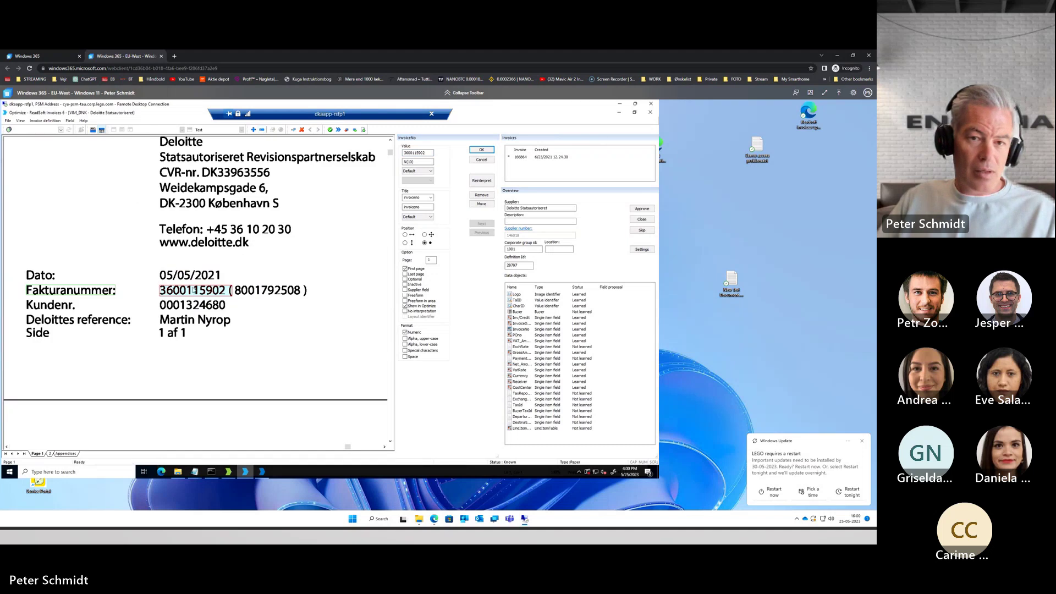
left_click_drag(257, 295, 320, 300)
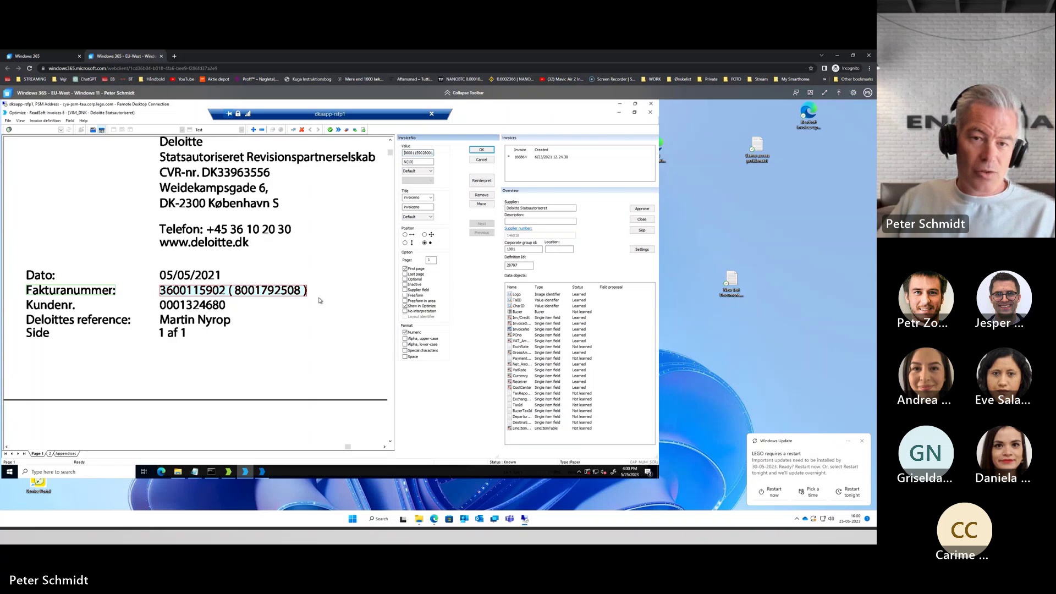
left_click(481, 182)
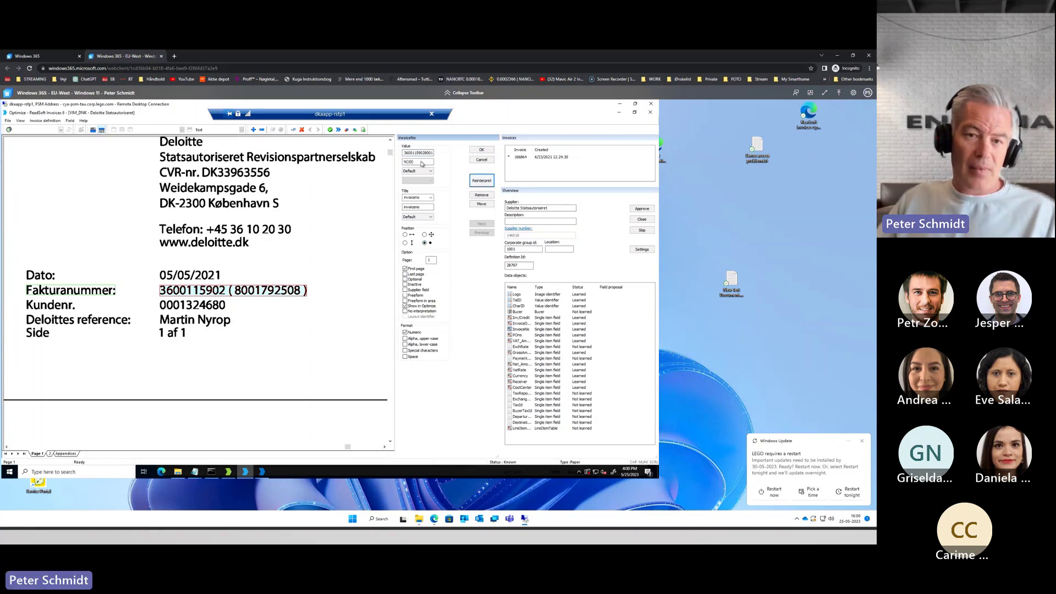
Try to save the InvoiceNo field, replace its N(10) format with a run of asterisk wildcards, and reinterpret the field.
left_click(480, 150)
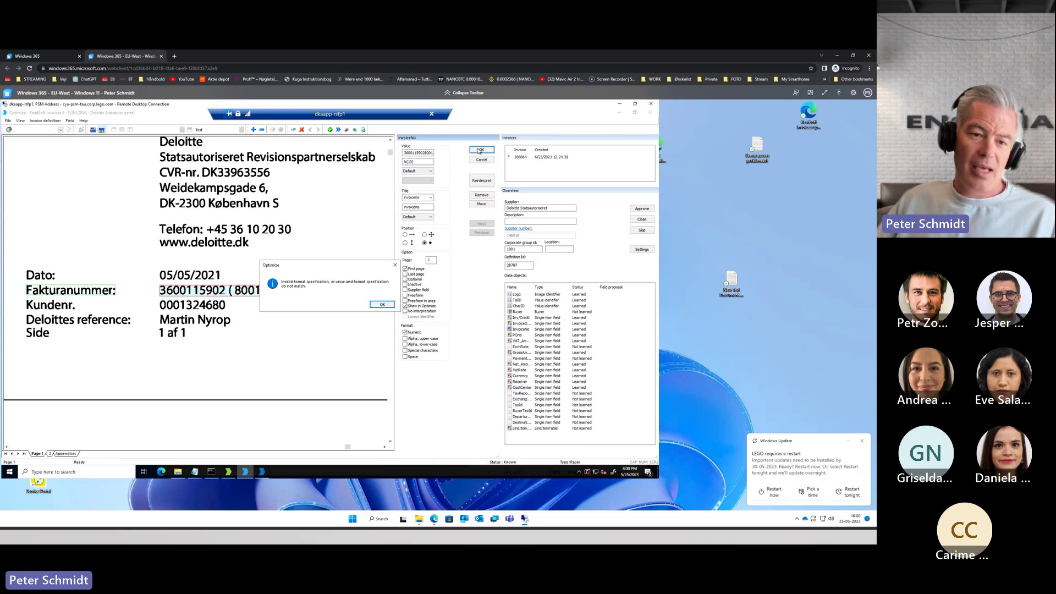
left_click(385, 307)
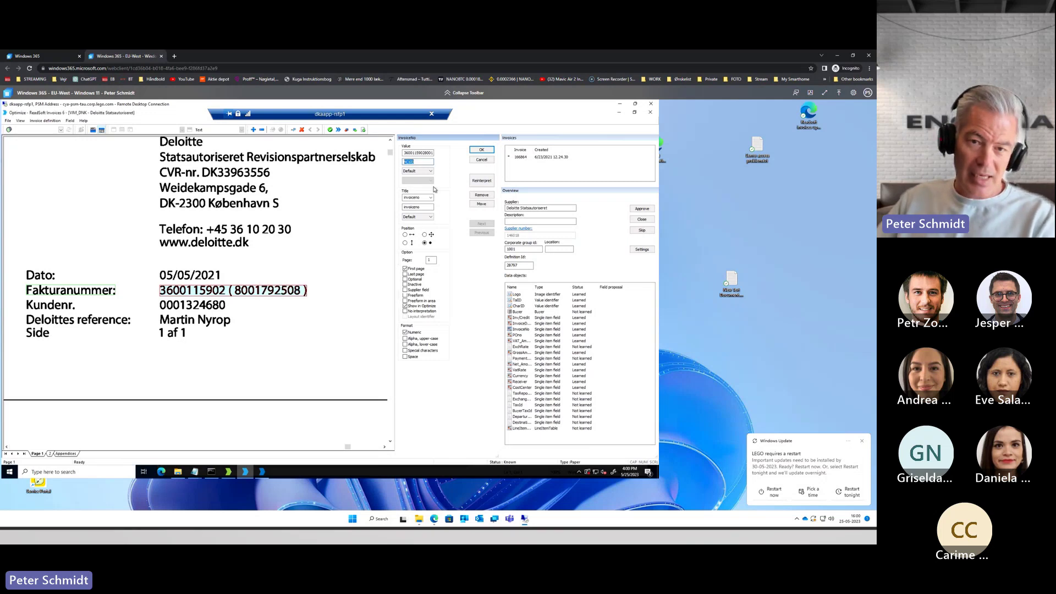
left_click(418, 164)
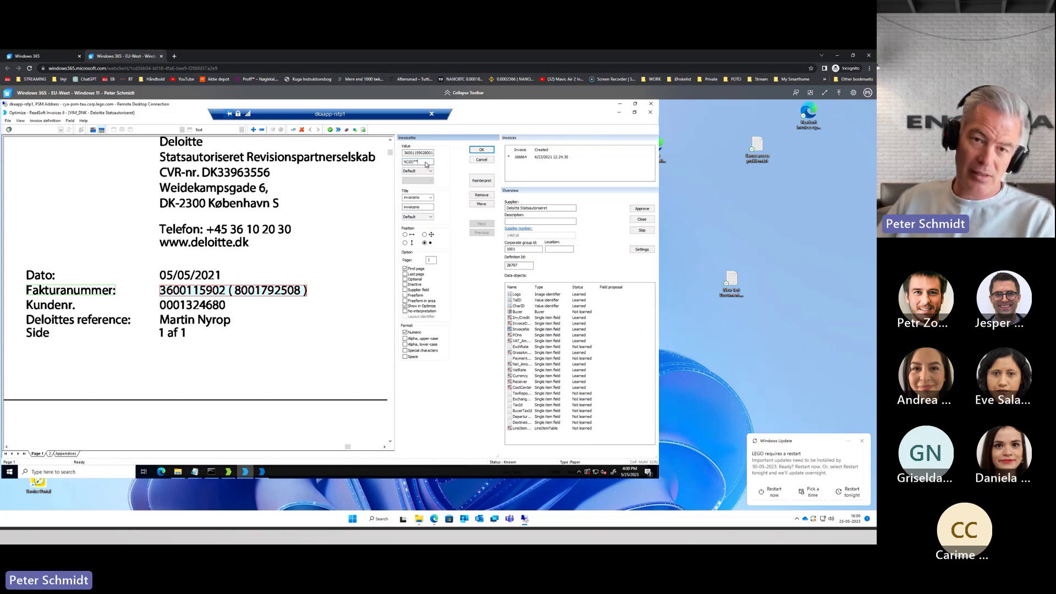
double_click(426, 164)
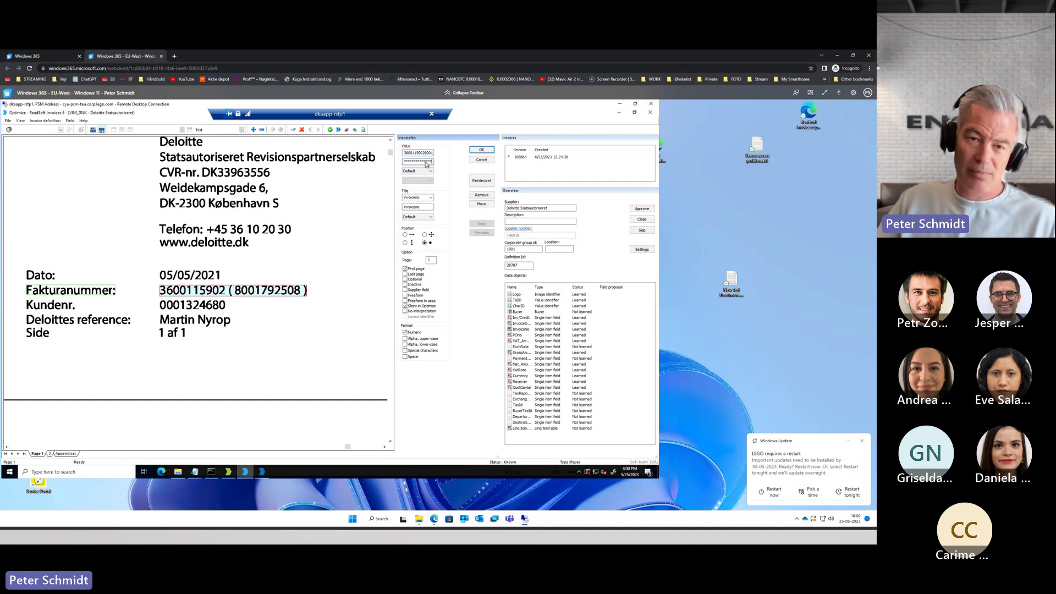
left_click(482, 181)
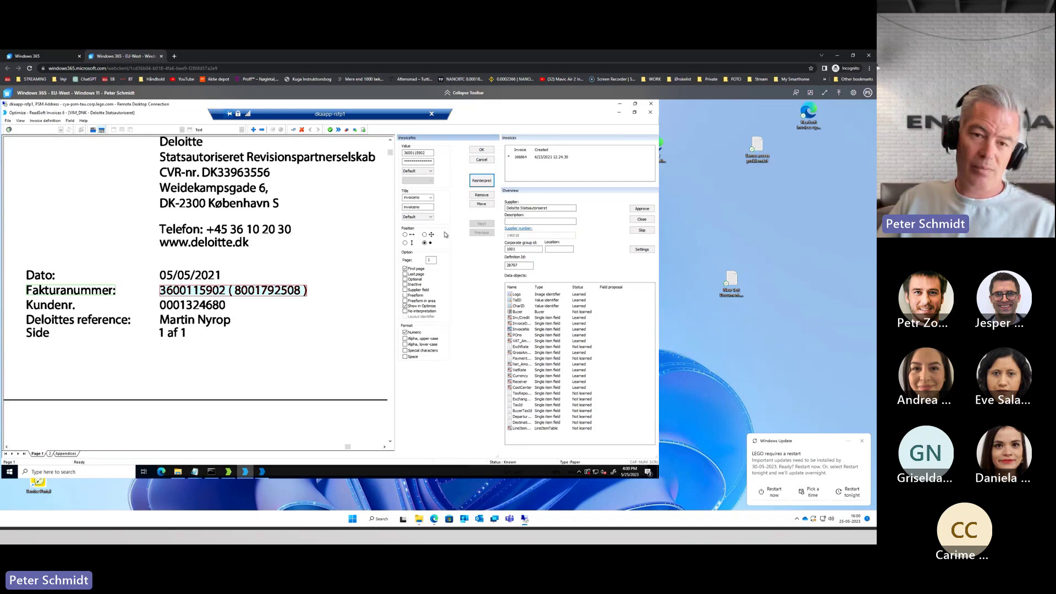
Limit the InvoiceNo value area to the number before the parentheses, and shorten the format to N(10)*.
left_click(414, 164)
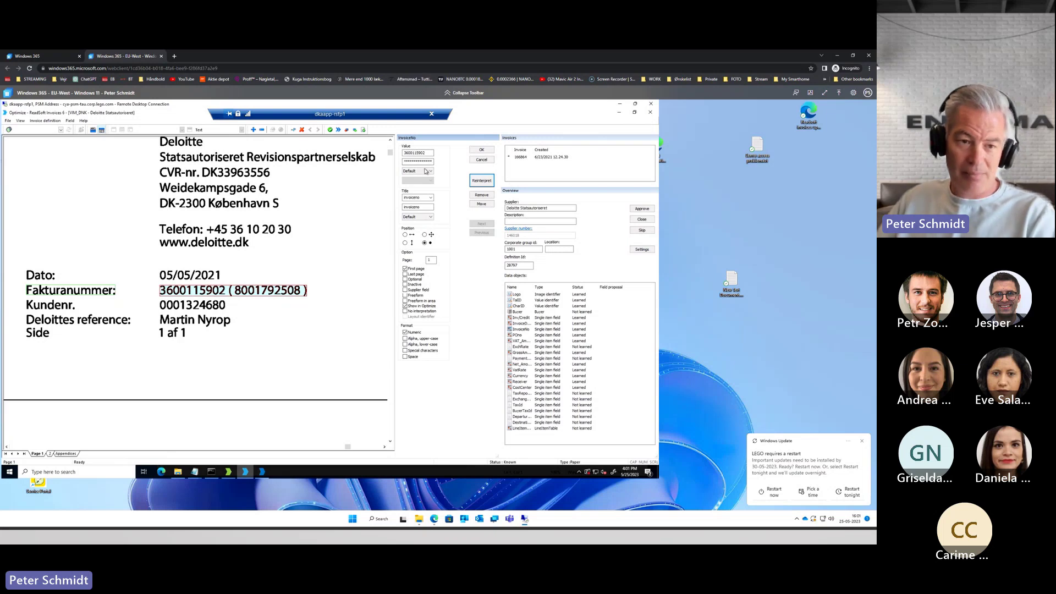
left_click(227, 300)
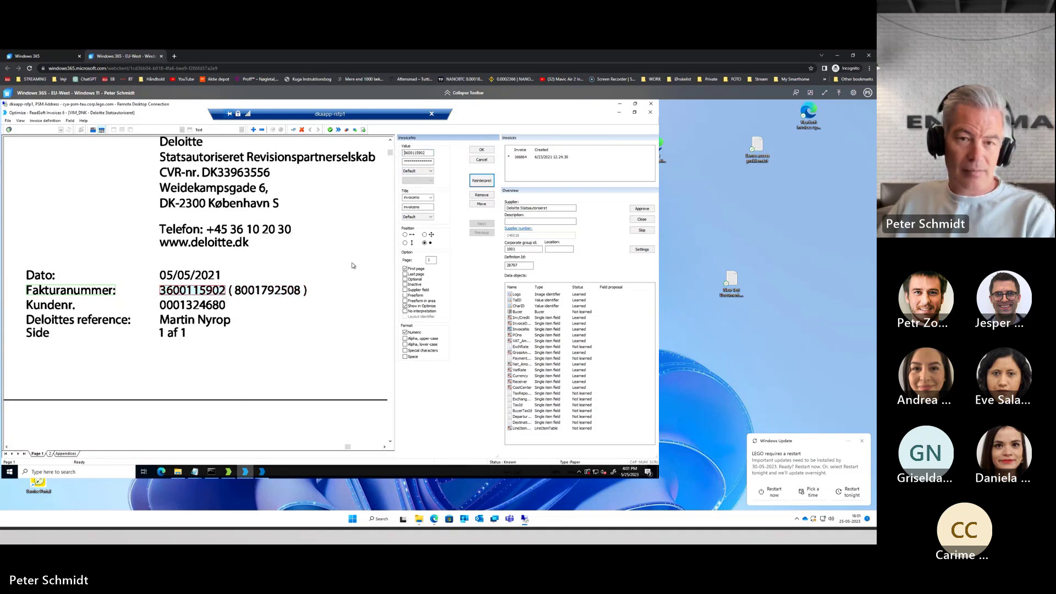
double_click(407, 162)
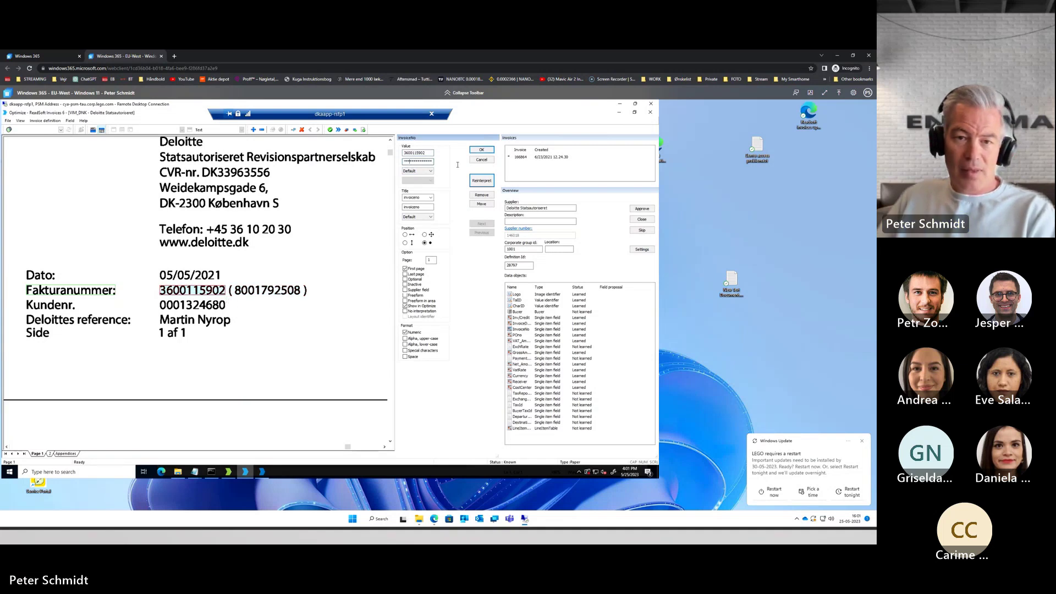
left_click(418, 161)
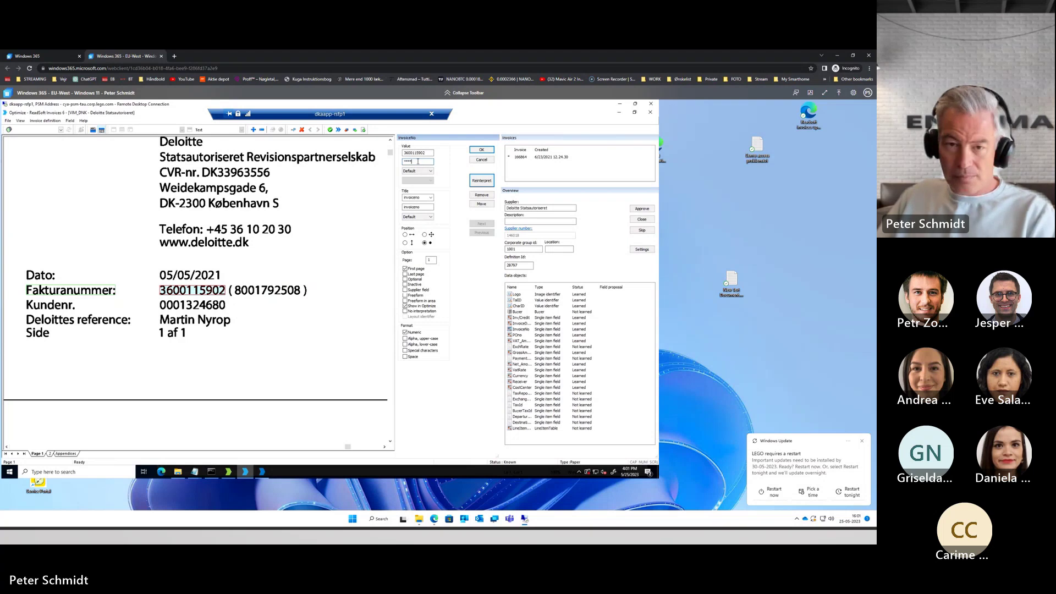
key("ctrl+a")
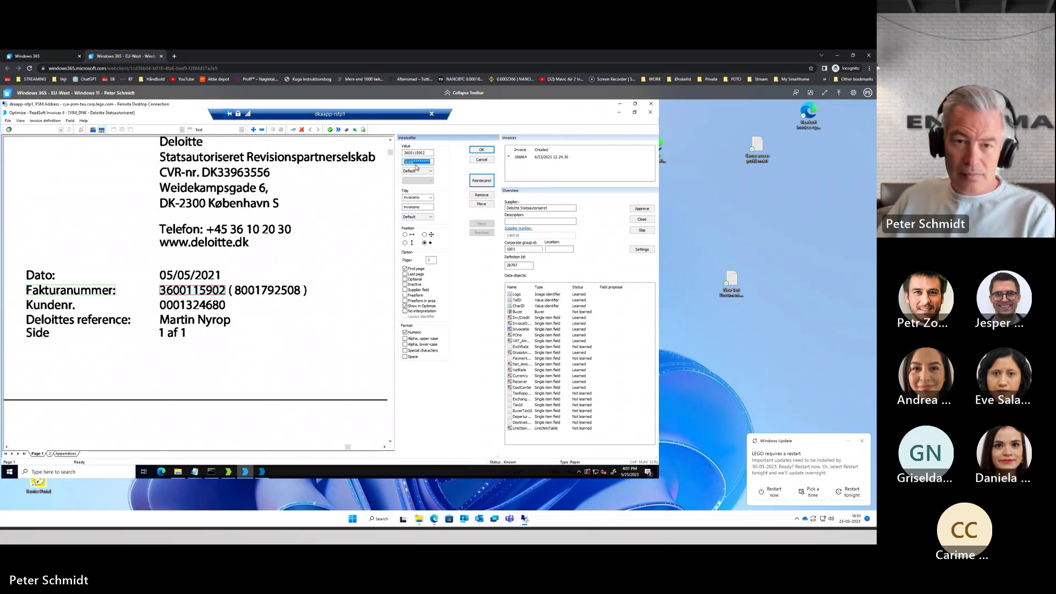
left_click_drag(414, 162, 446, 165)
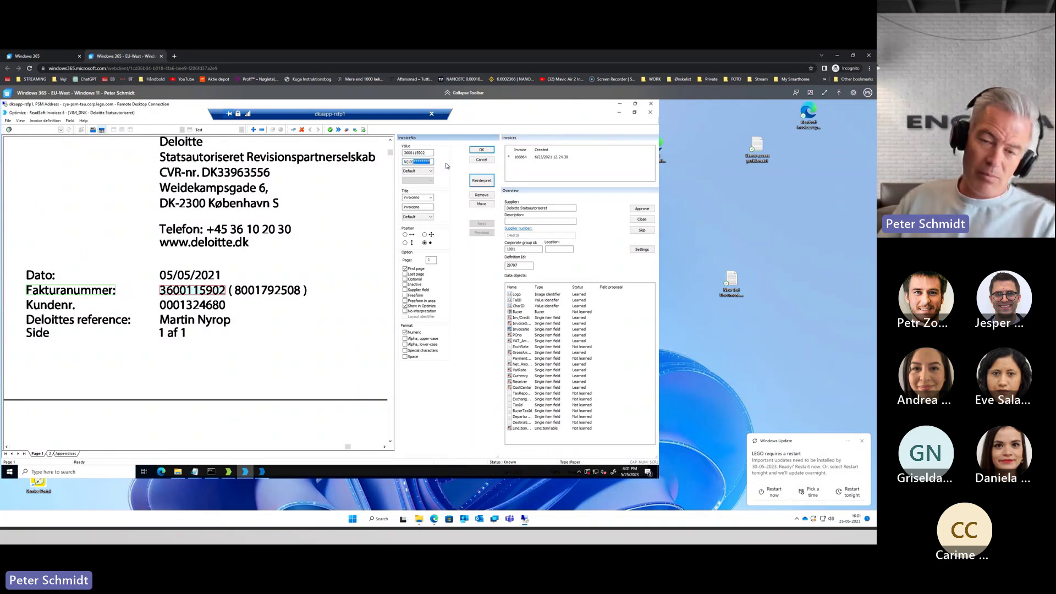
left_click(415, 163)
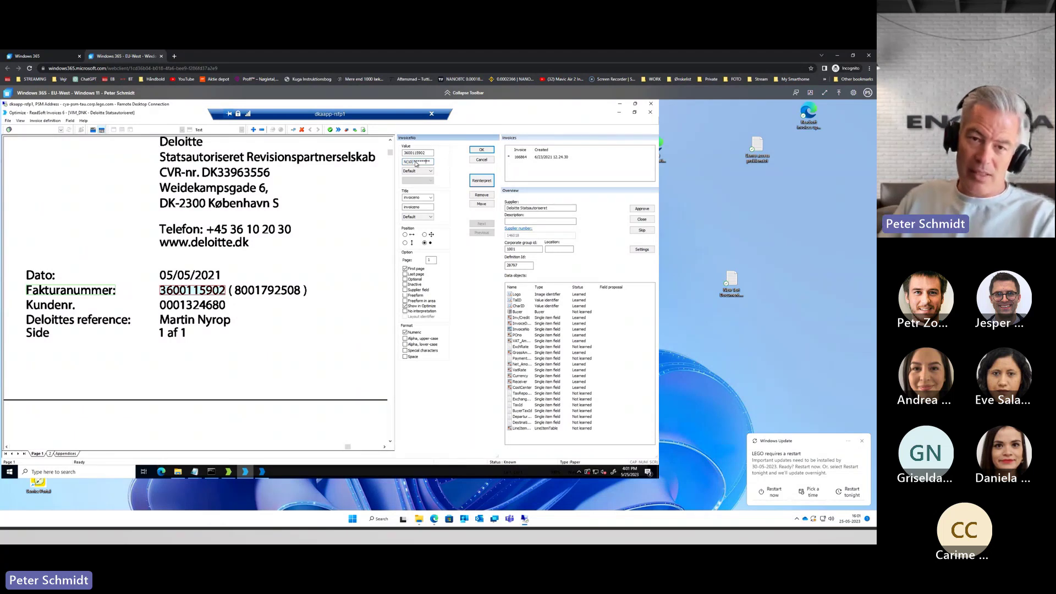
left_click_drag(415, 163, 437, 164)
type("*")
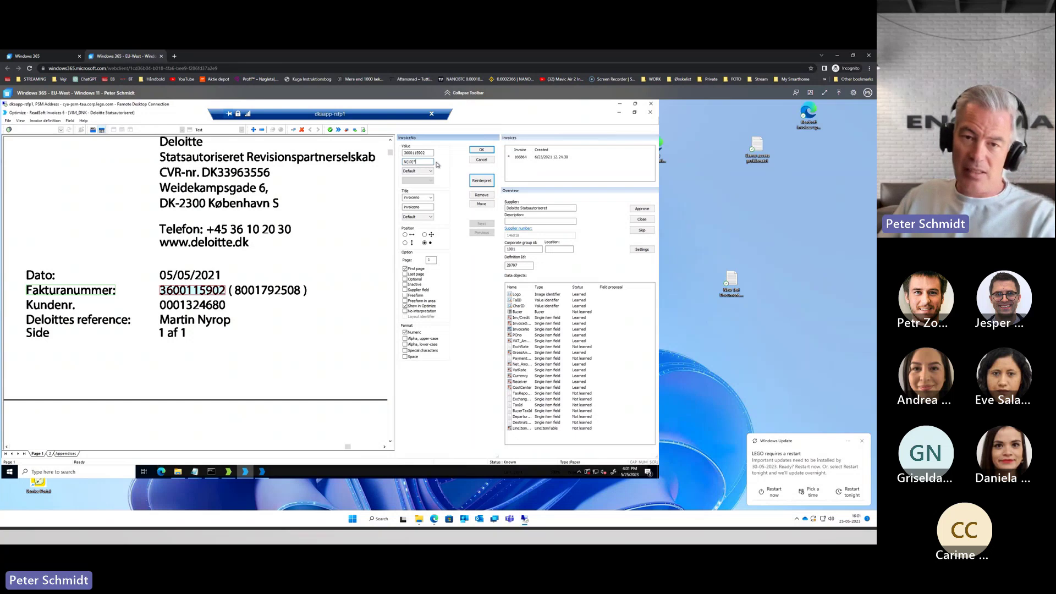
Remove the asterisk from the InvoiceNo format, rewrite it with separate numeric segments, and highlight its parts.
key("BackSpace")
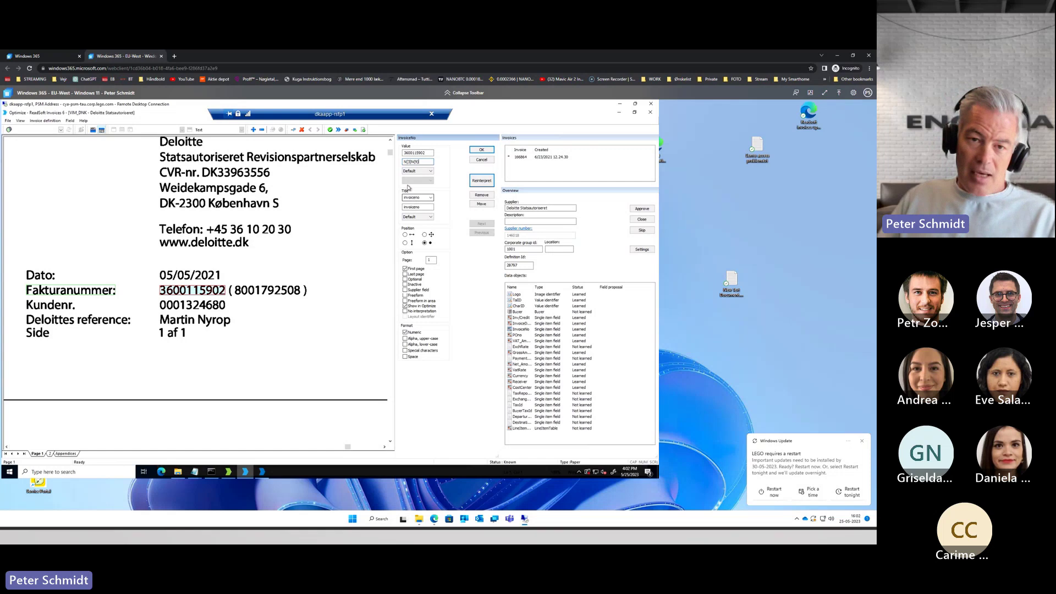
double_click(410, 163)
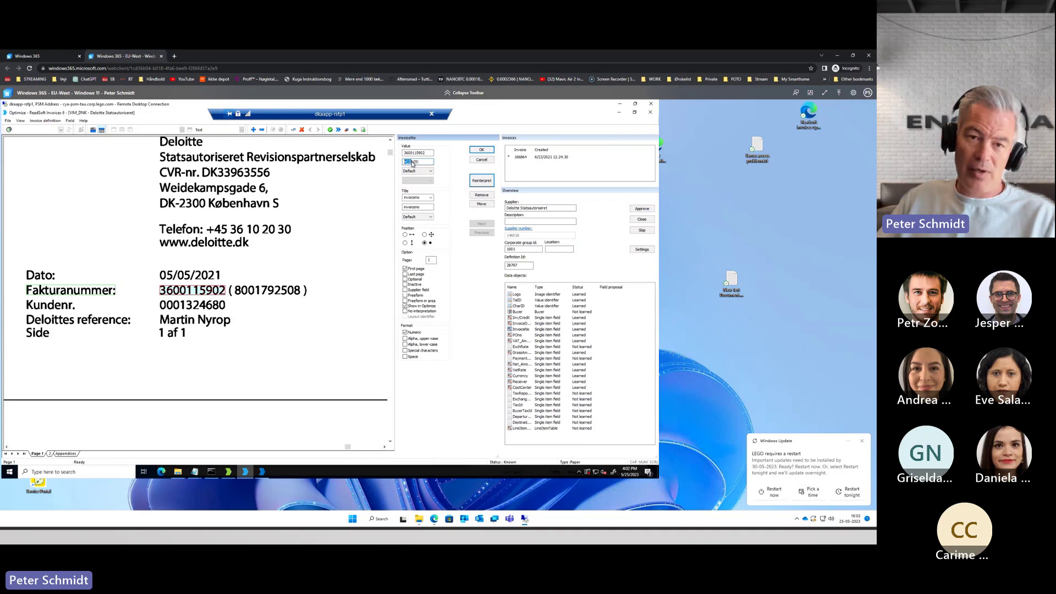
left_click(416, 162)
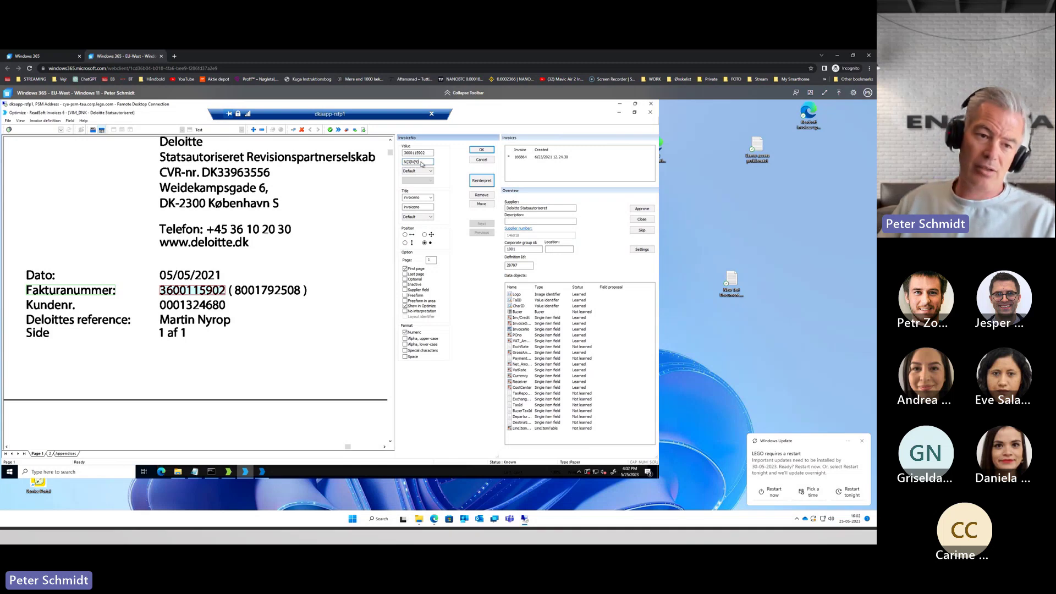
double_click(422, 163)
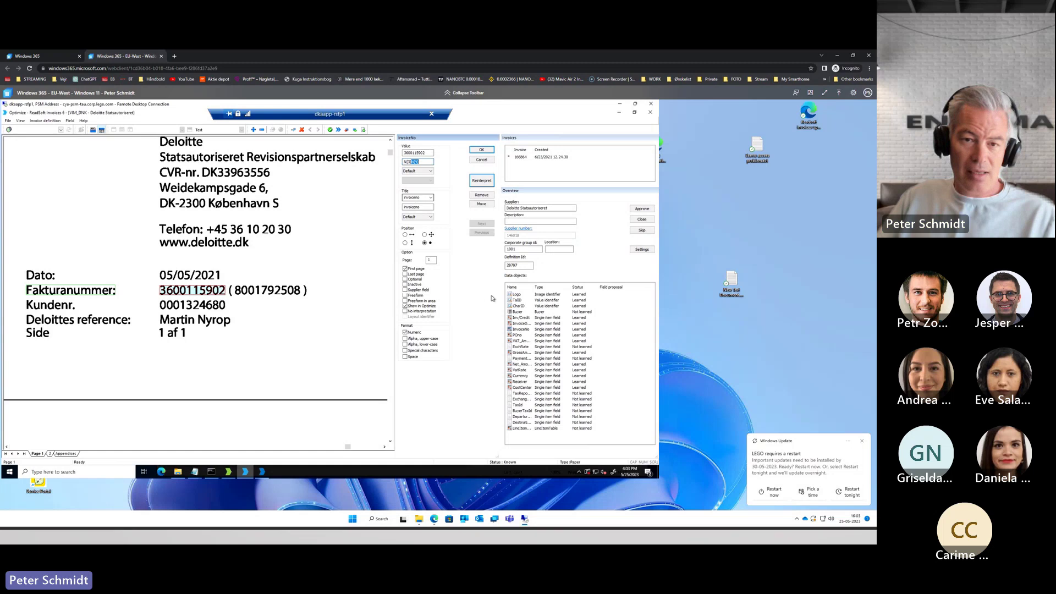
Learn the InvoiceNo title from the Fakturanummer label on the invoice image and save the field.
left_click(416, 199)
left_click_drag(22, 284, 118, 297)
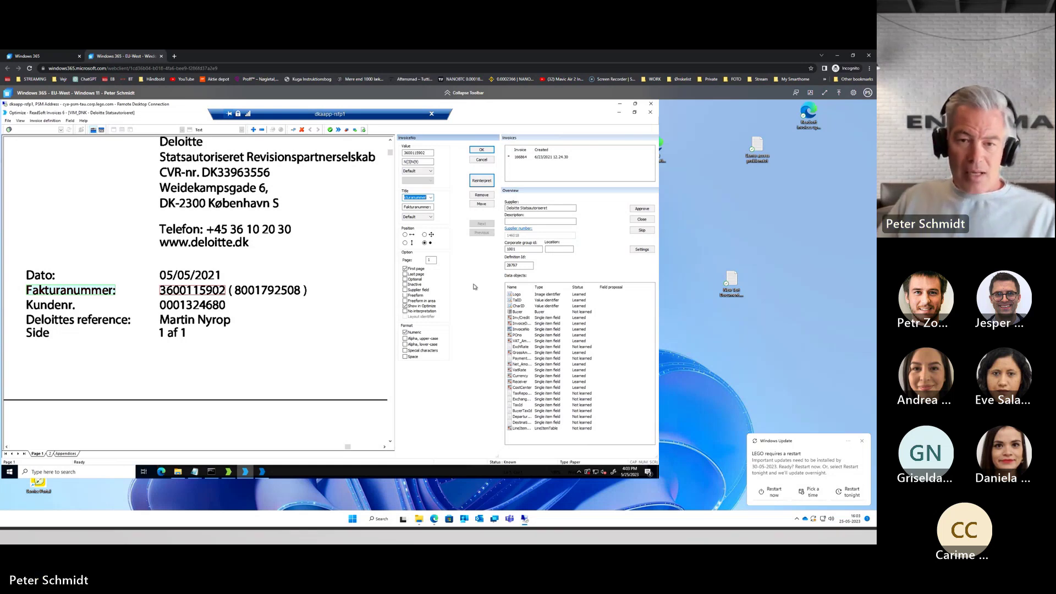
key("Return")
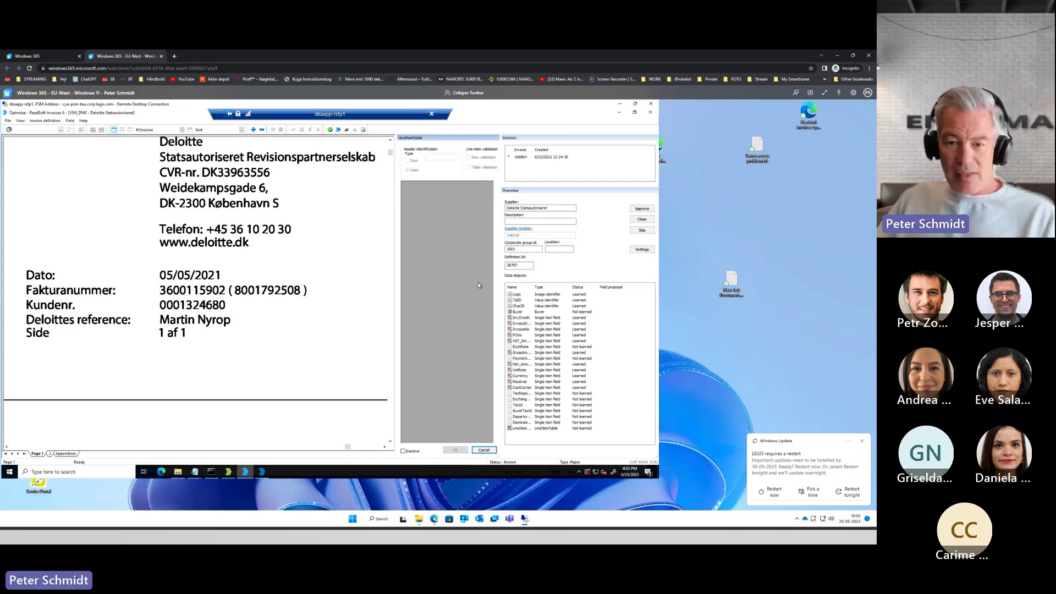
Open the POno field and examine its learned PO number in the context of the whole invoice.
left_click(517, 335)
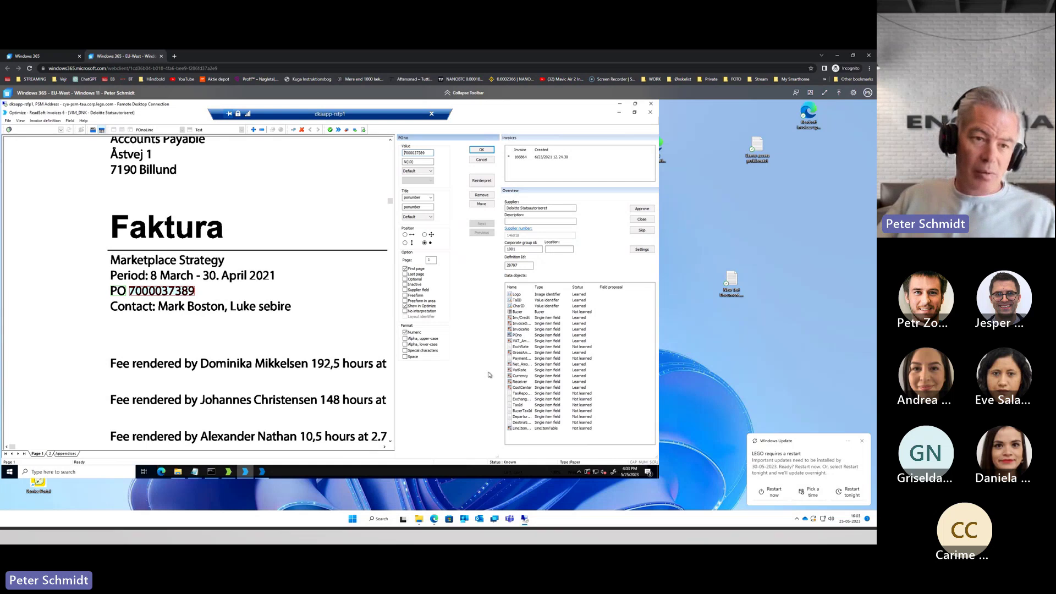
left_click(281, 246)
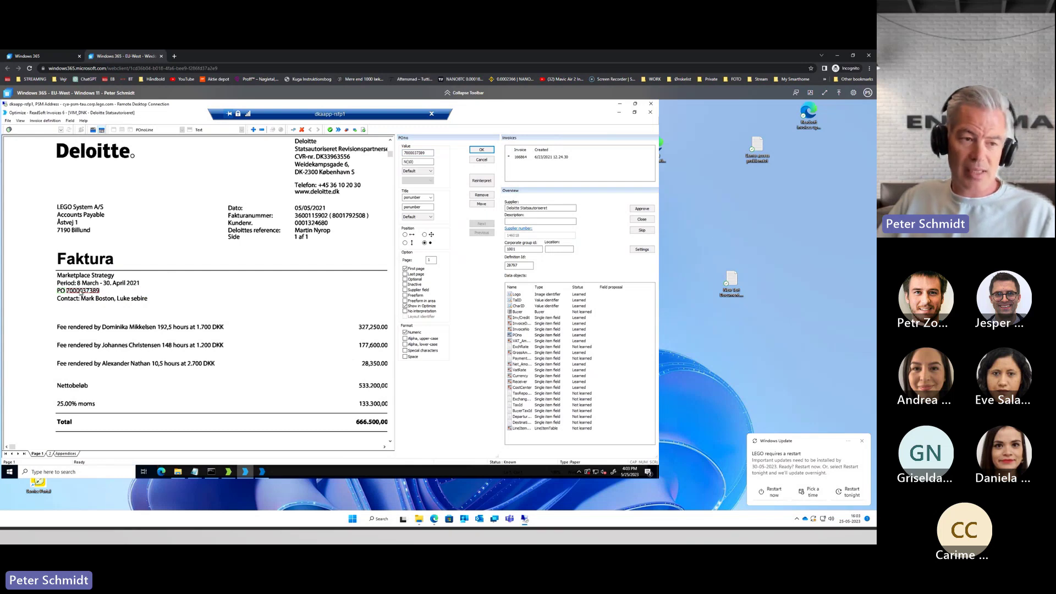
mouse_move(84, 293)
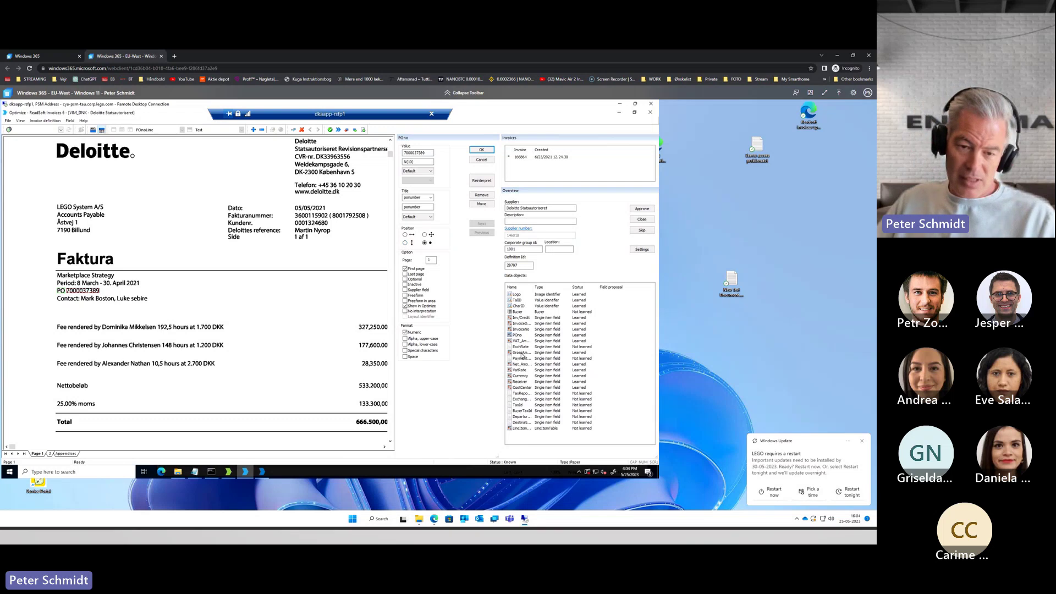
Open the gross amount field and examine its value, currency notation and decimal places against the invoice total.
left_click(521, 353)
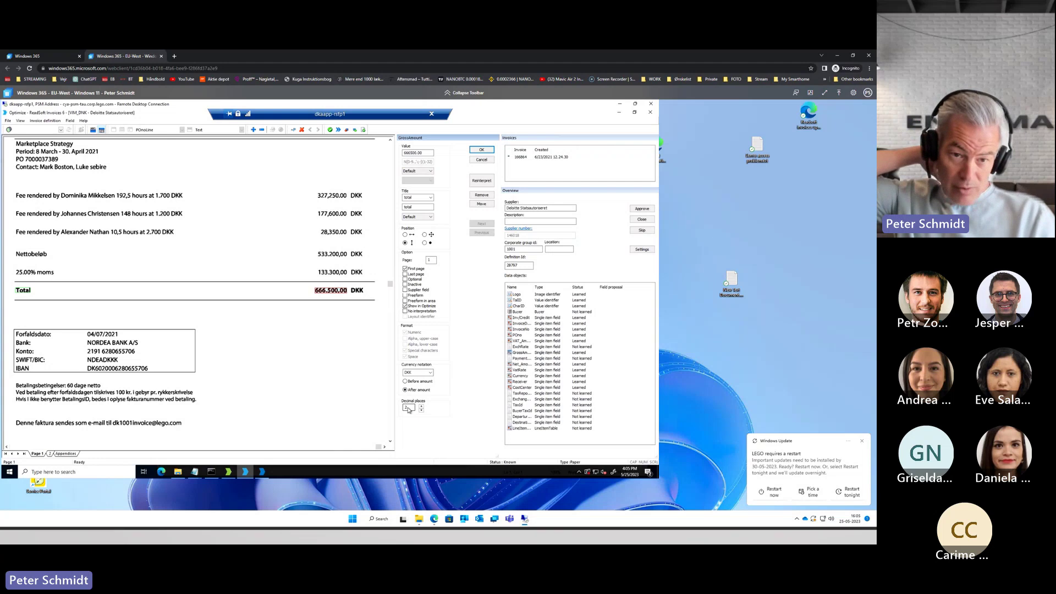
left_click(36, 56)
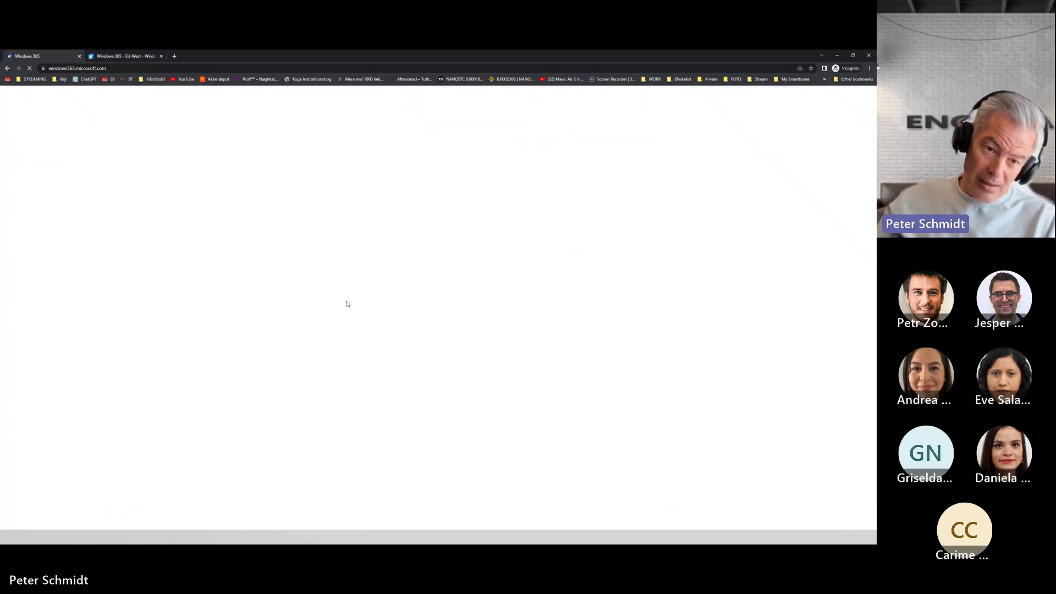
left_click(129, 56)
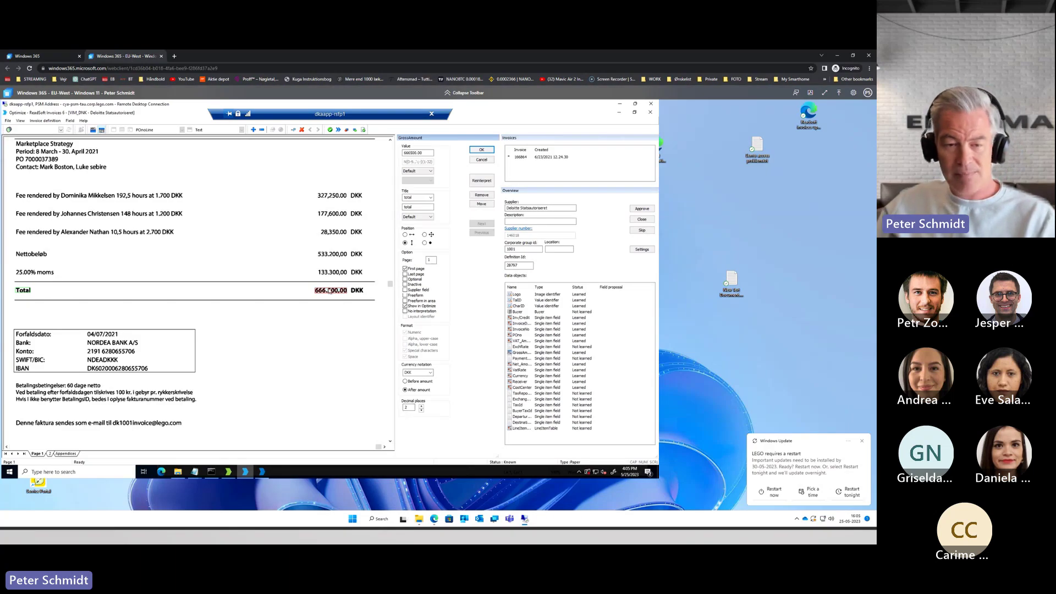
mouse_move(329, 295)
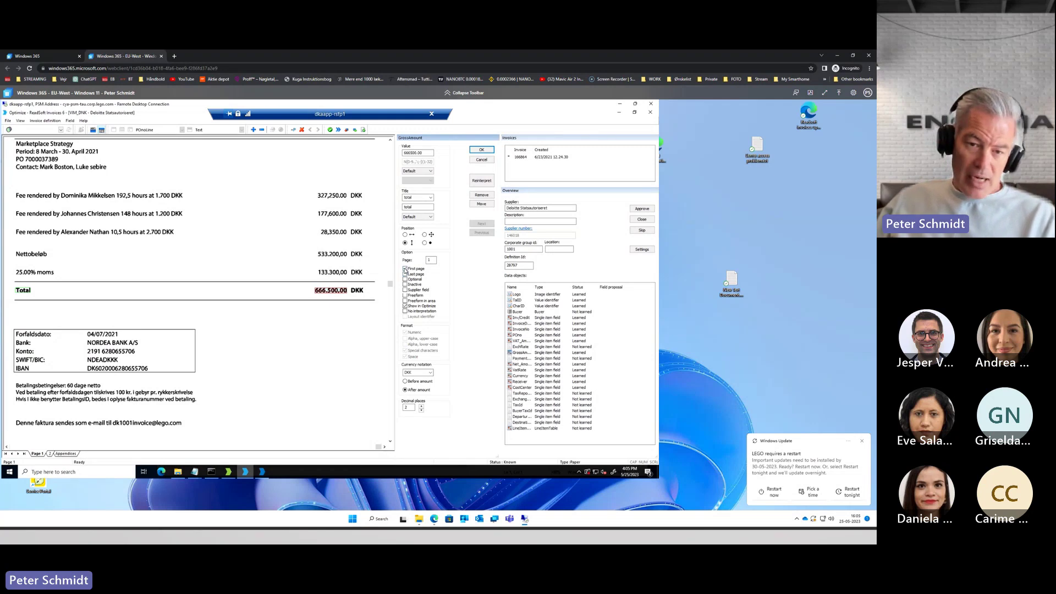
Turn the gross amount's First page option off and on again, and open the ExchRate field without saving the changes.
left_click(406, 269)
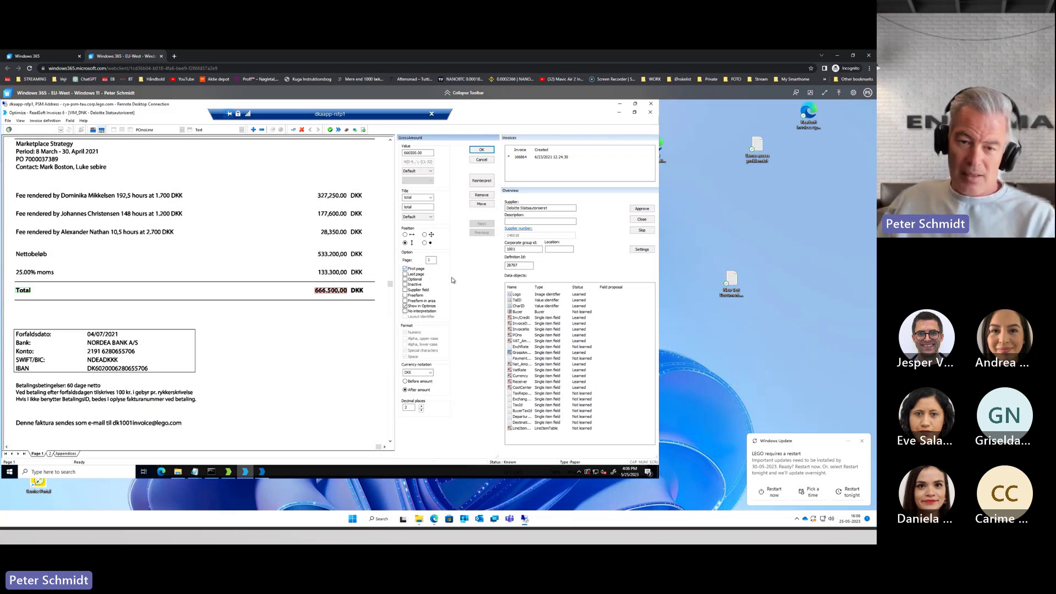
left_click(404, 269)
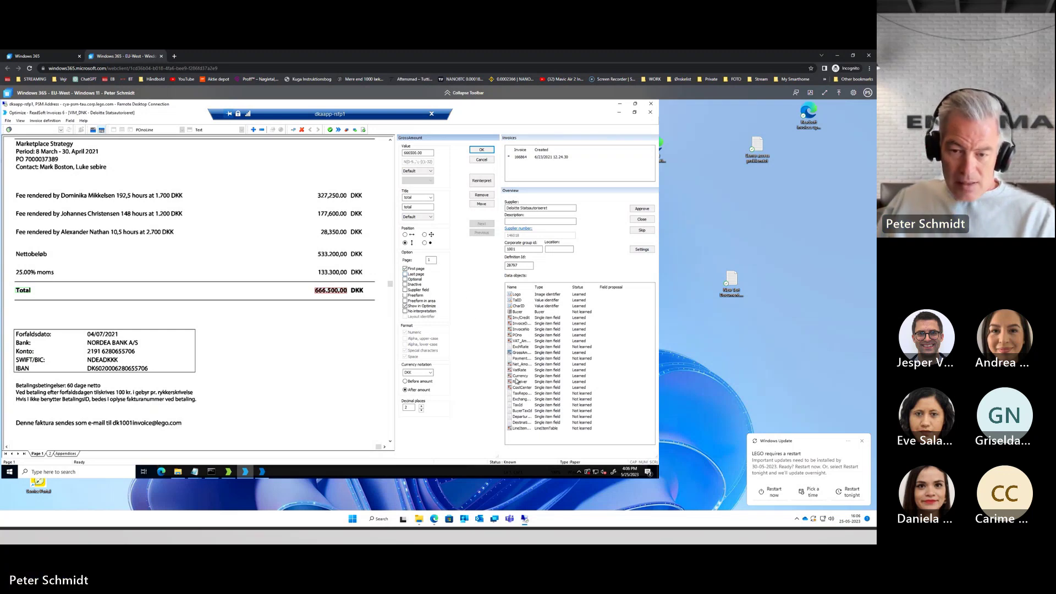
left_click(521, 347)
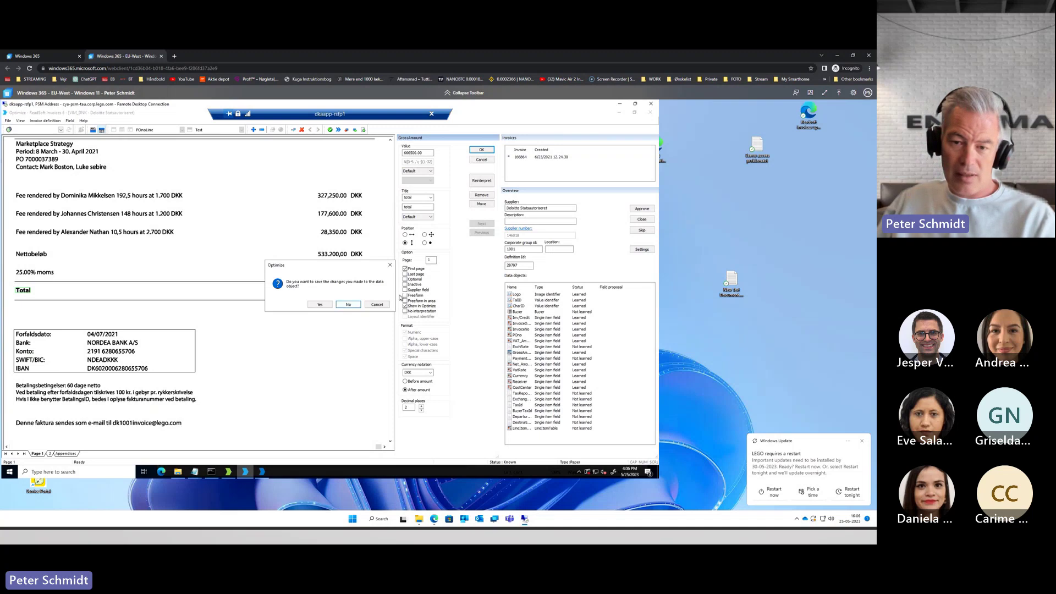
left_click(350, 305)
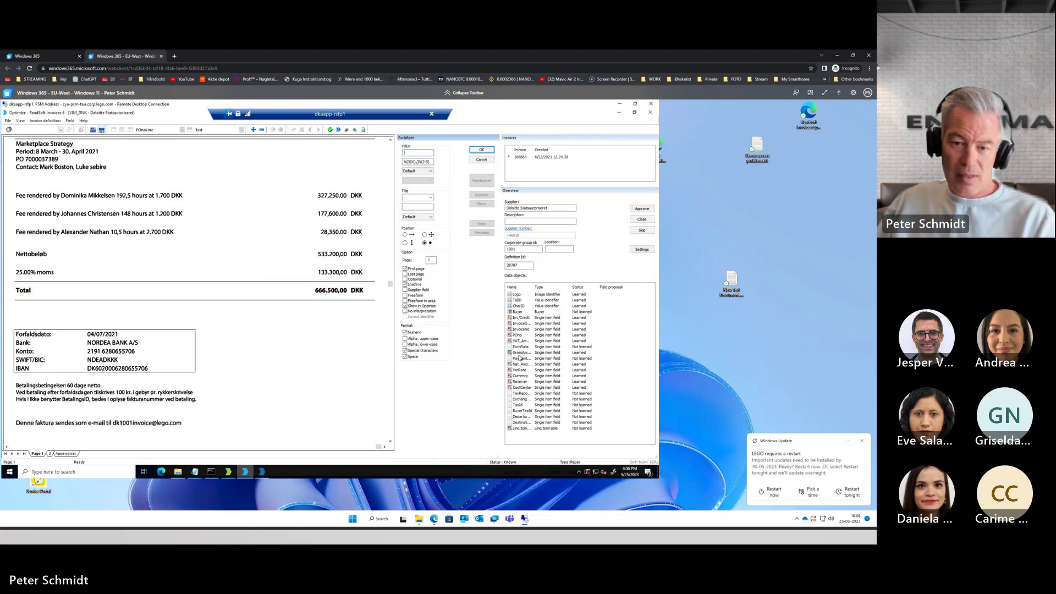
Open the payment reference field and the Currency field to examine their value, title and option settings.
left_click(519, 358)
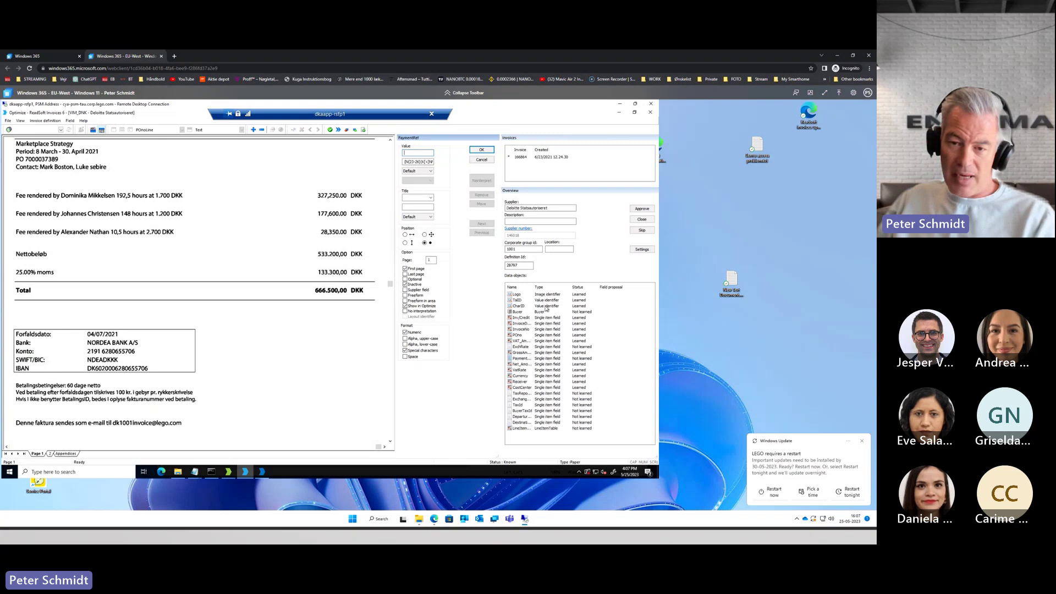
left_click(548, 358)
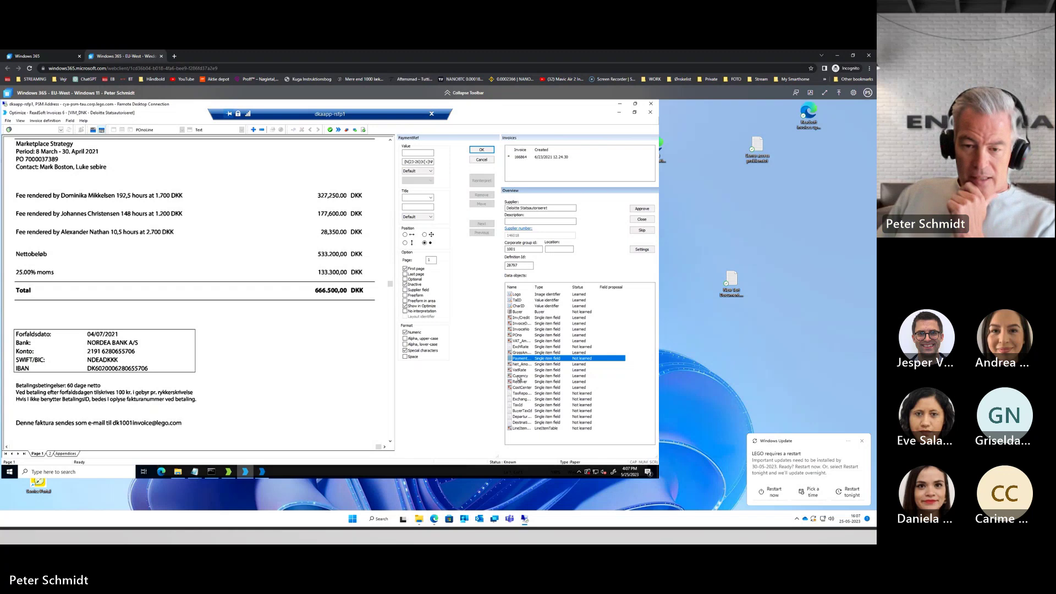
left_click(520, 376)
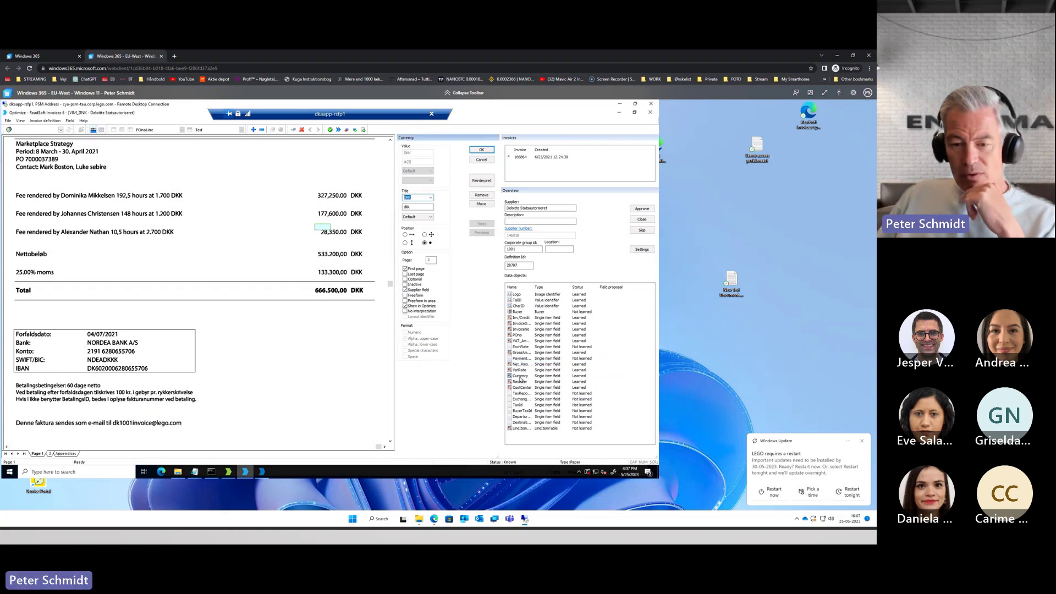
left_click(521, 376)
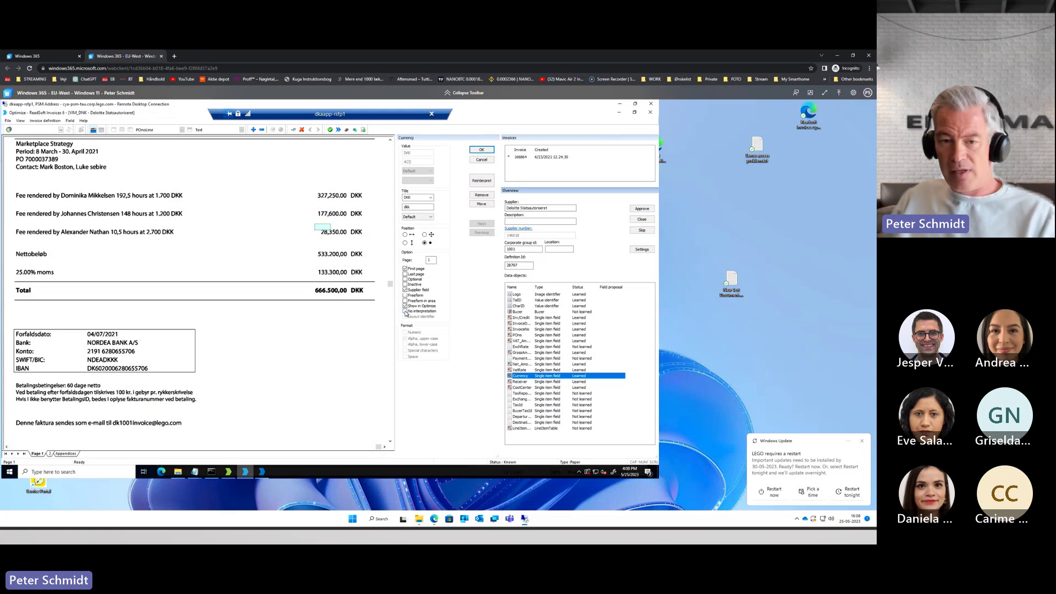
left_click(409, 199)
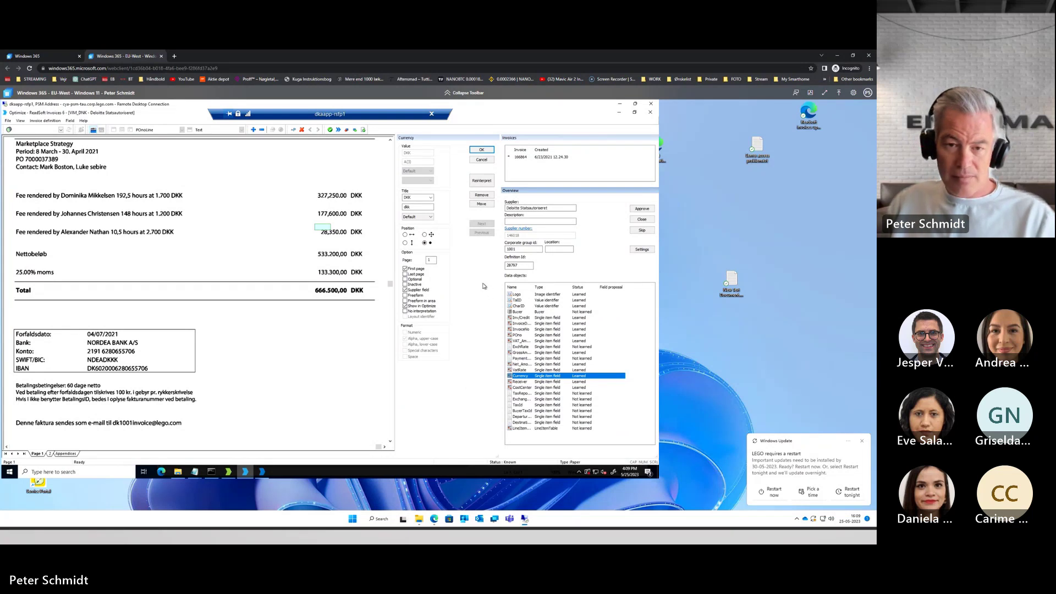
Open the invoice definition's settings to examine its Identification and Invoice options, and close them without saving.
left_click(641, 250)
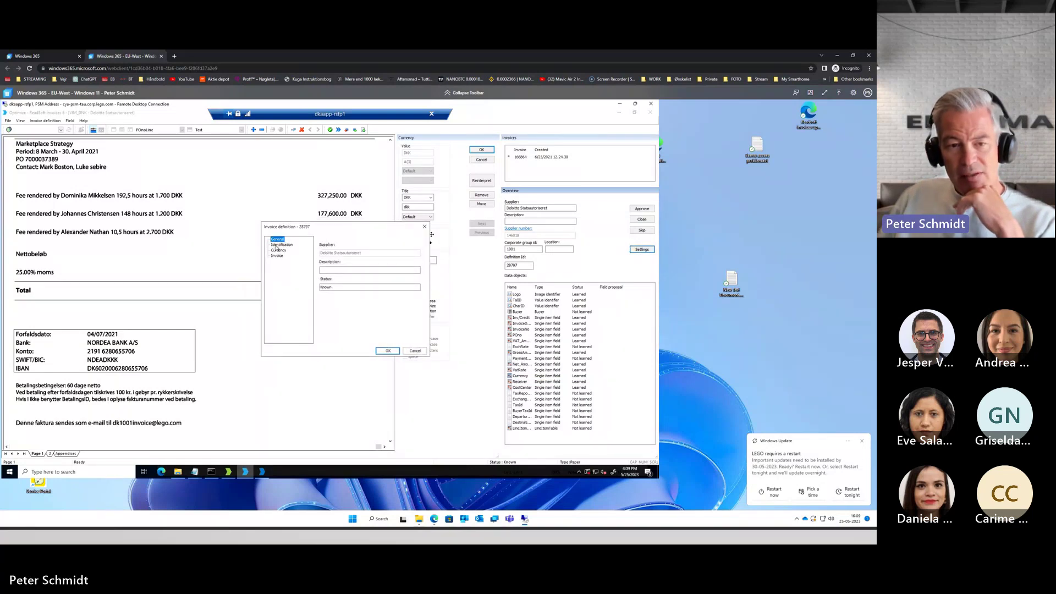
left_click(281, 245)
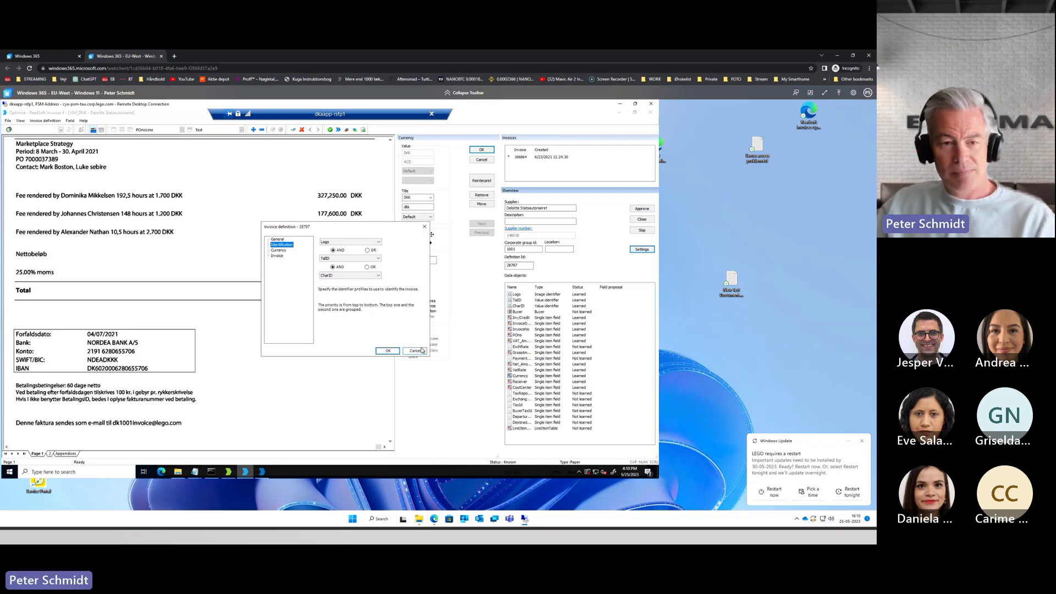
left_click(278, 256)
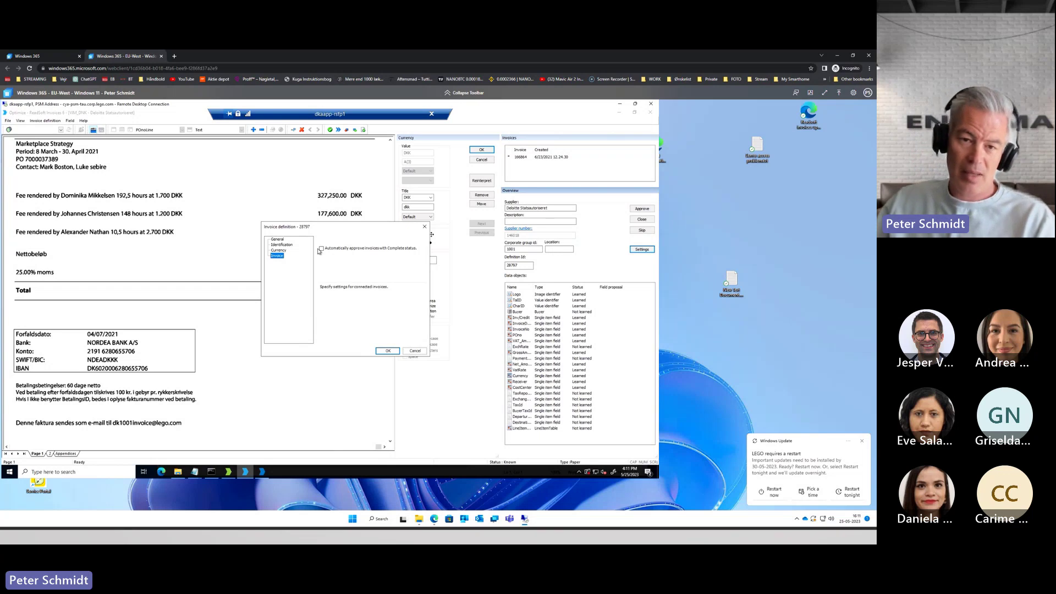
left_click(415, 351)
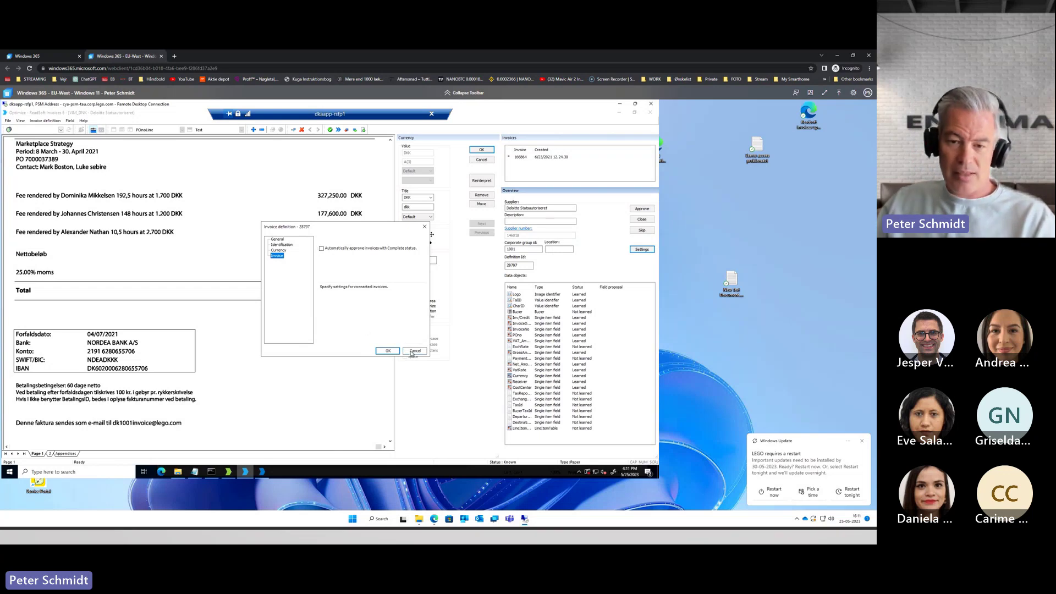
Open the InvoiceNo field, highlight its value format, and switch to the presentation slide on format specification for fields and identifiers.
left_click(521, 330)
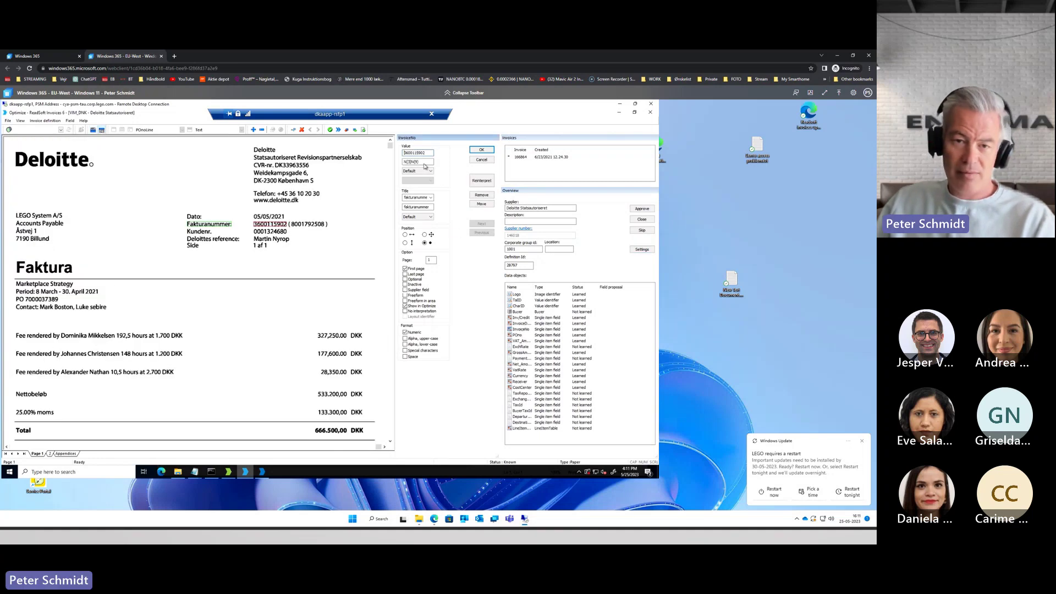
left_click_drag(403, 161, 445, 168)
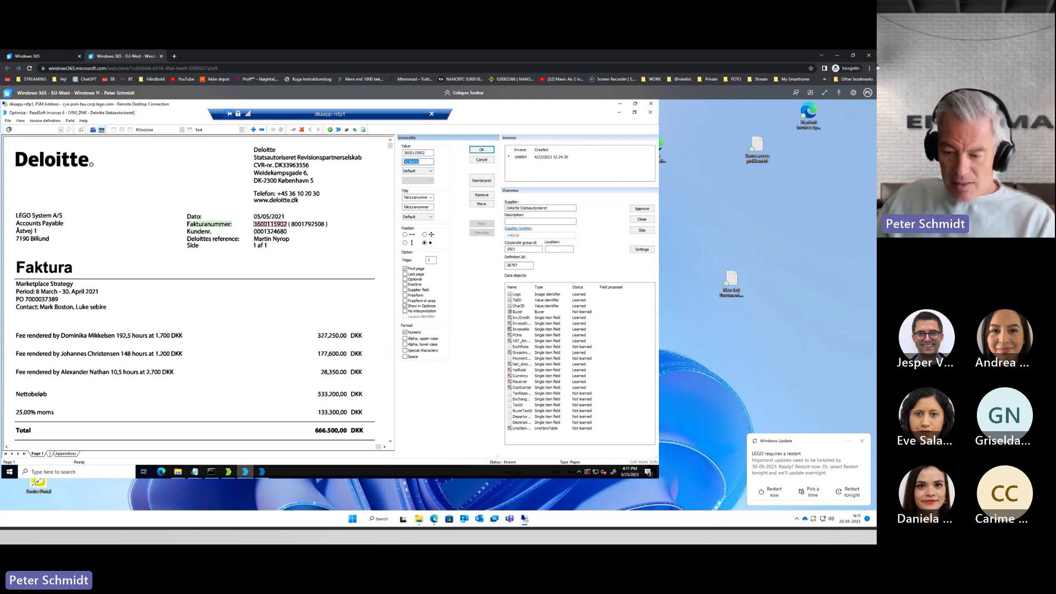
key("alt+Tab")
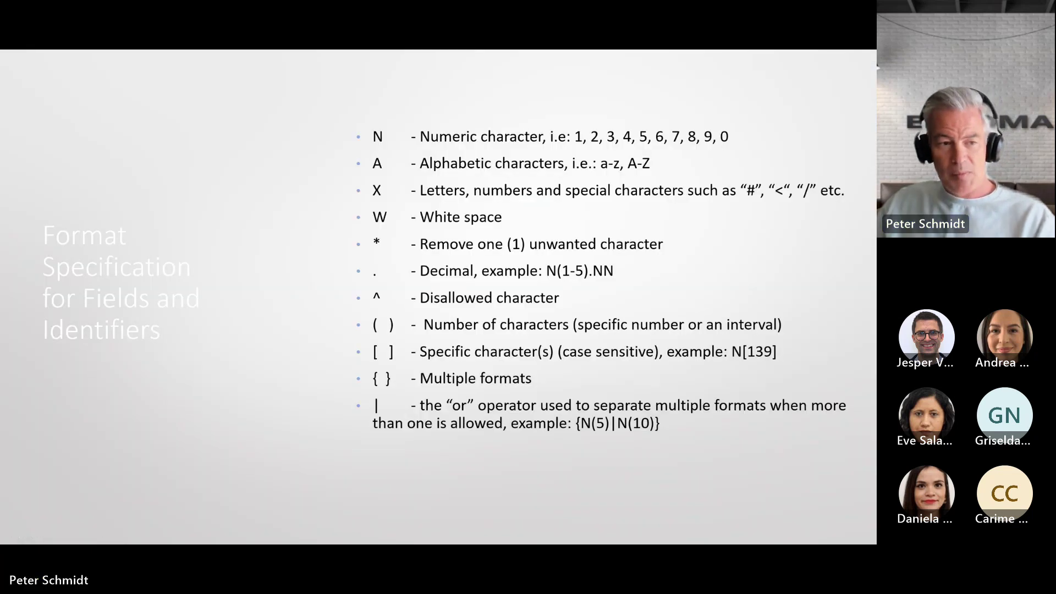